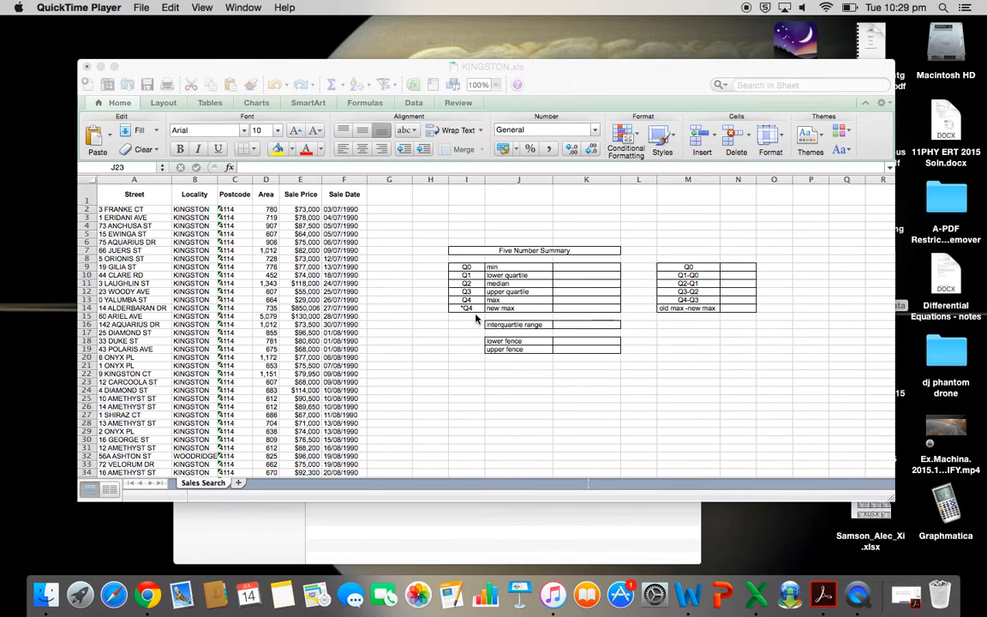
# Step: Look through the property sales records down the Sales Search sheet and return to its header row
pyautogui.moveTo(659, 68); pyautogui.dragTo(635, 64)
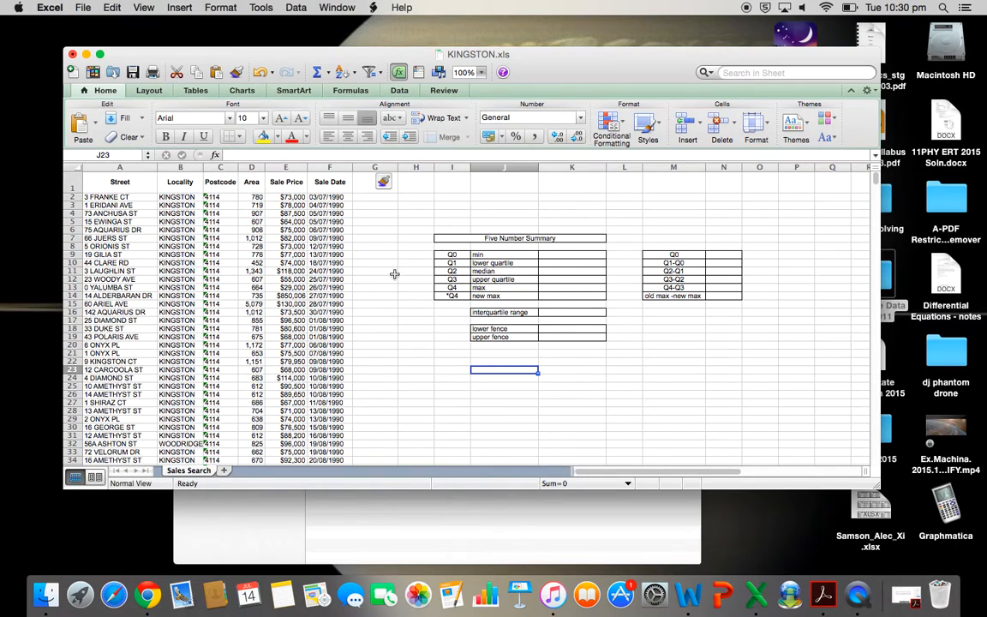
pyautogui.scroll(-3, 392, 278)
pyautogui.scroll(3, 395, 281)
pyautogui.scroll(-3, 395, 281)
pyautogui.scroll(3, 394, 280)
pyautogui.scroll(-2, 379, 209)
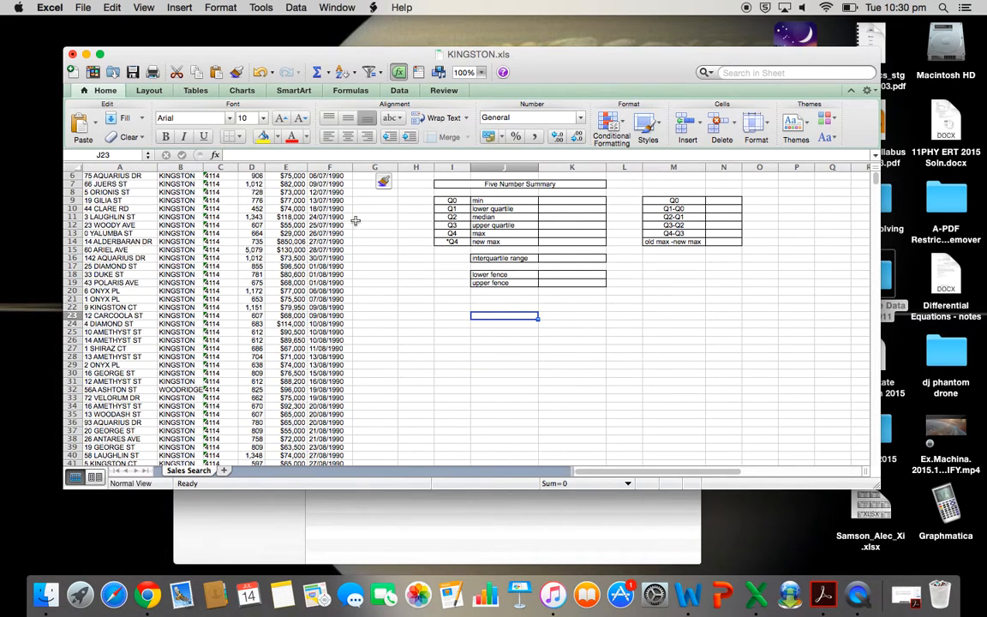
pyautogui.scroll(-20, 385, 326)
pyautogui.scroll(-20, 384, 325)
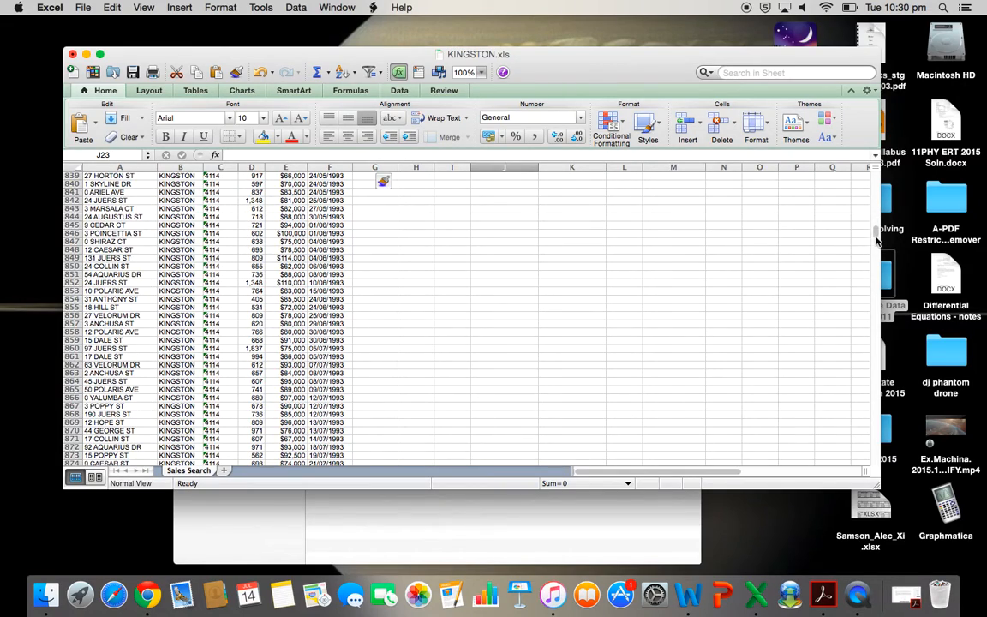
pyautogui.moveTo(874, 231); pyautogui.dragTo(883, 176)
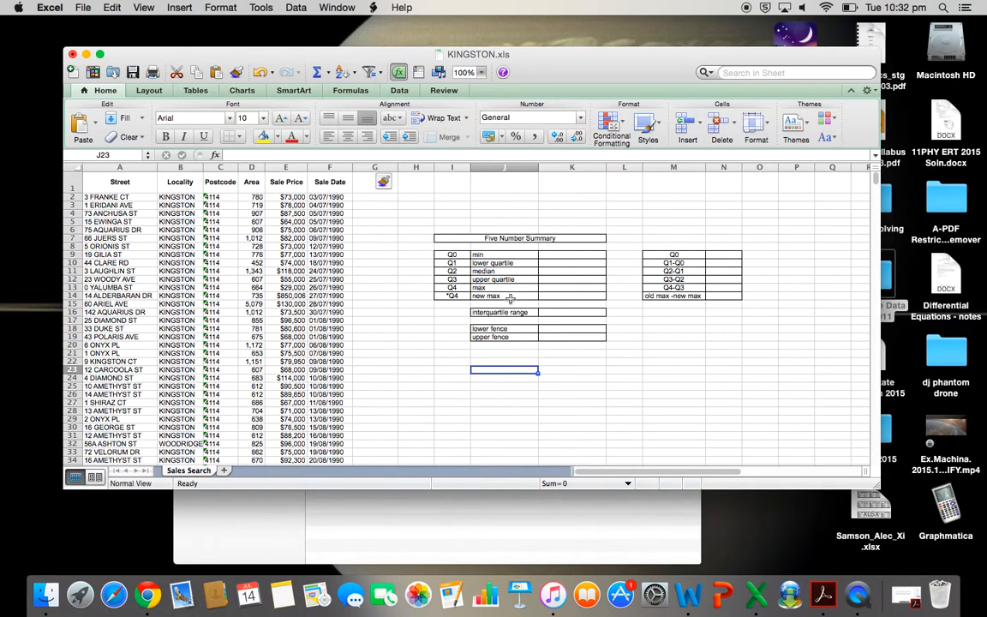
# Step: Calculate the minimum sale price in K9 with =MIN(E:E) over the whole Sale Price column
pyautogui.click(561, 254)
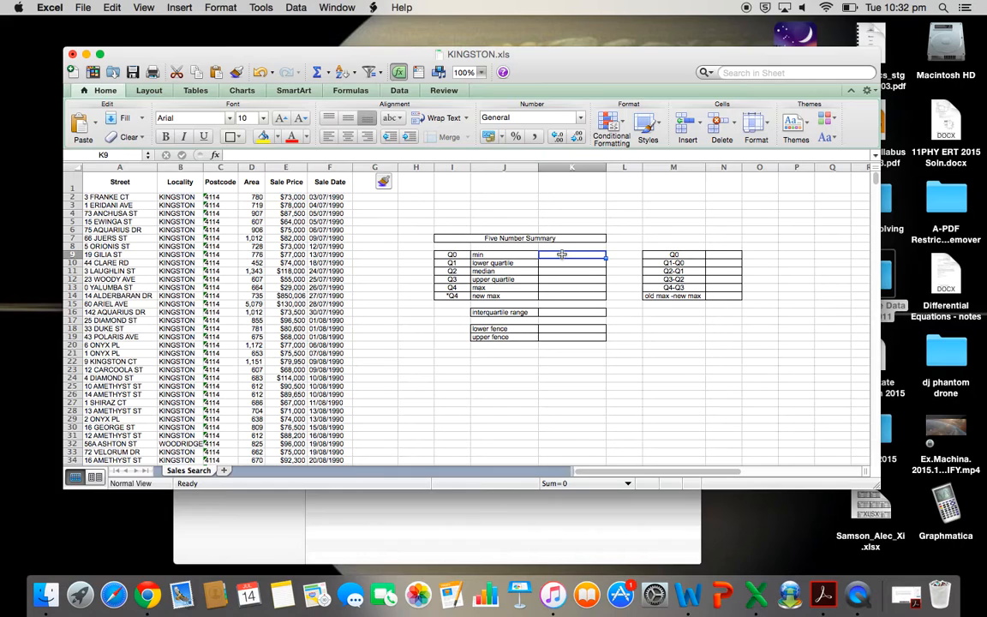
pyautogui.write('=min')
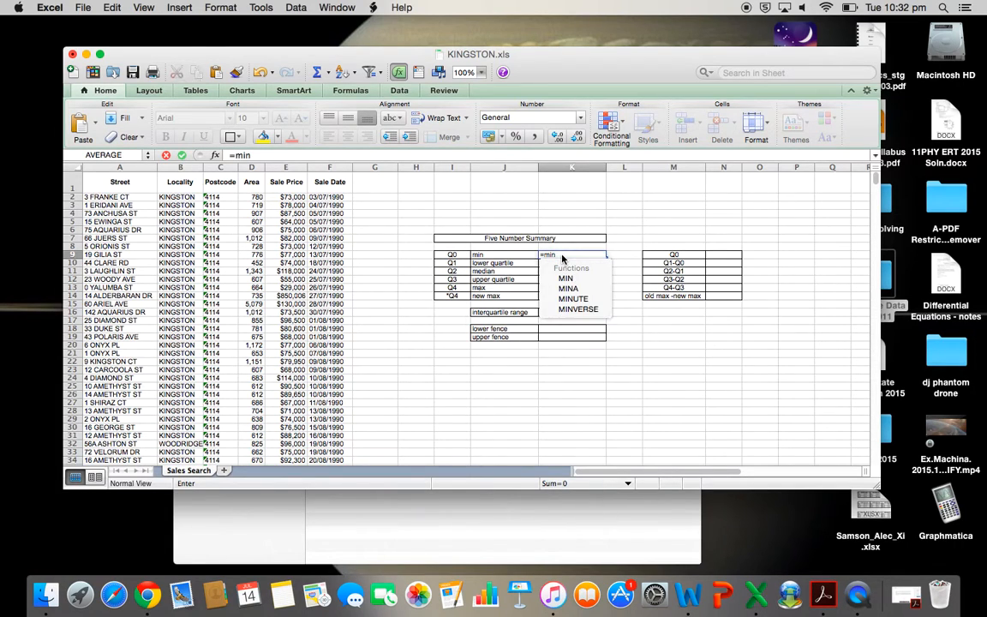
pyautogui.write('(')
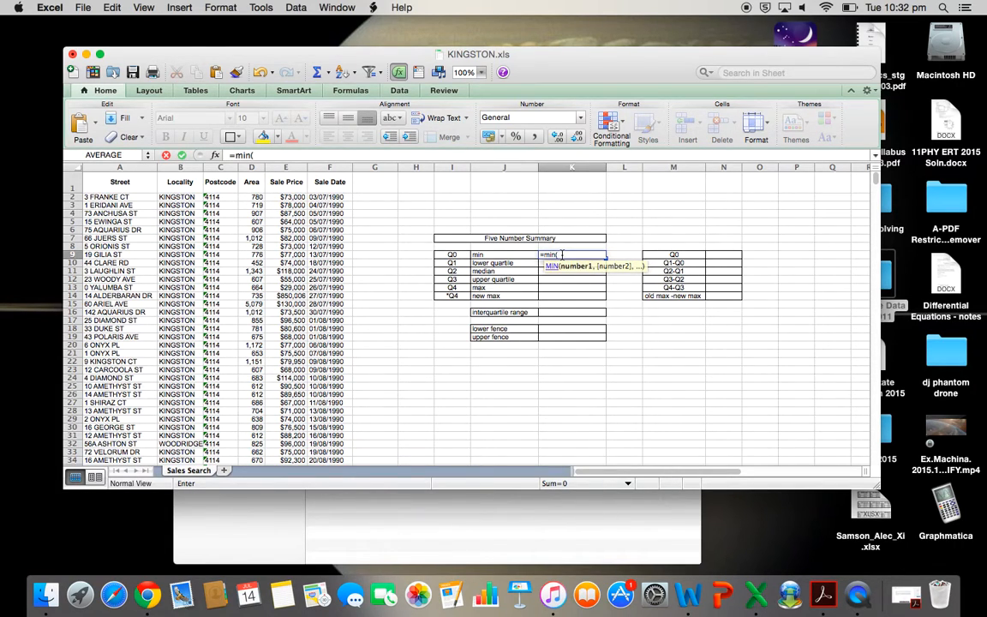
pyautogui.moveTo(605, 249); pyautogui.dragTo(574, 250)
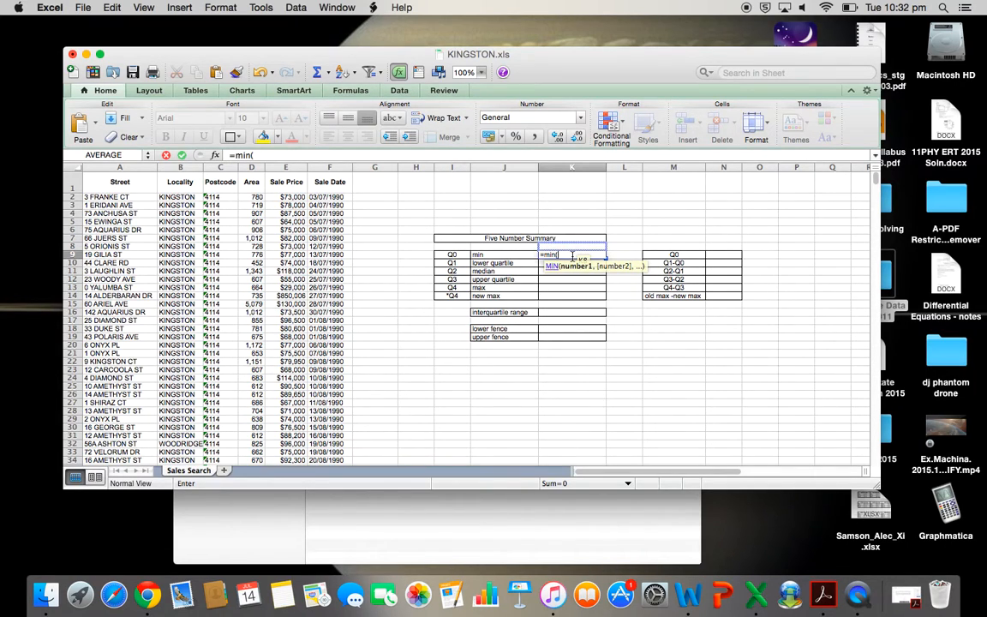
pyautogui.click(572, 256)
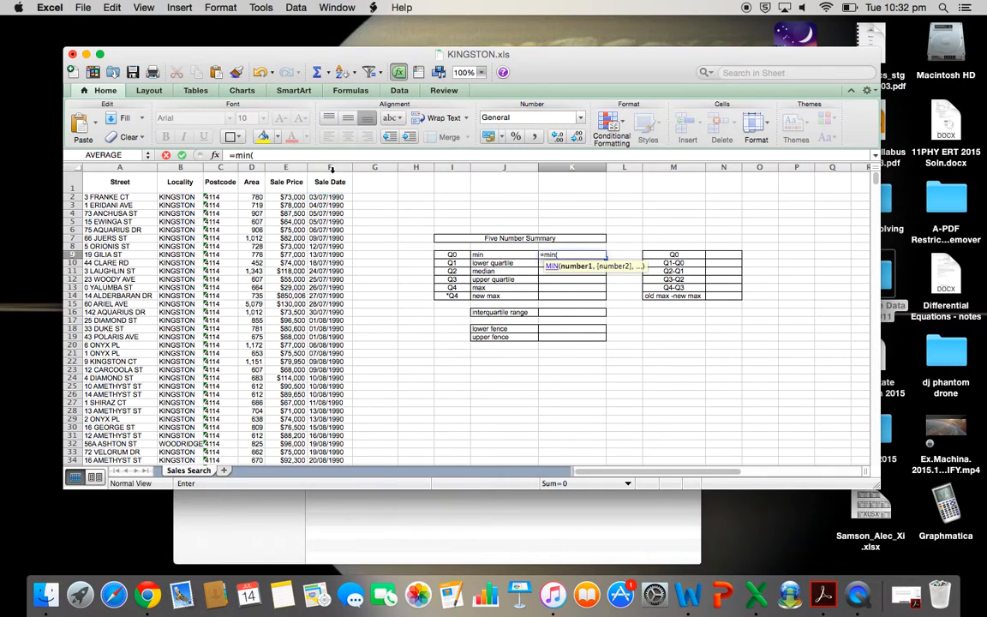
pyautogui.click(289, 167)
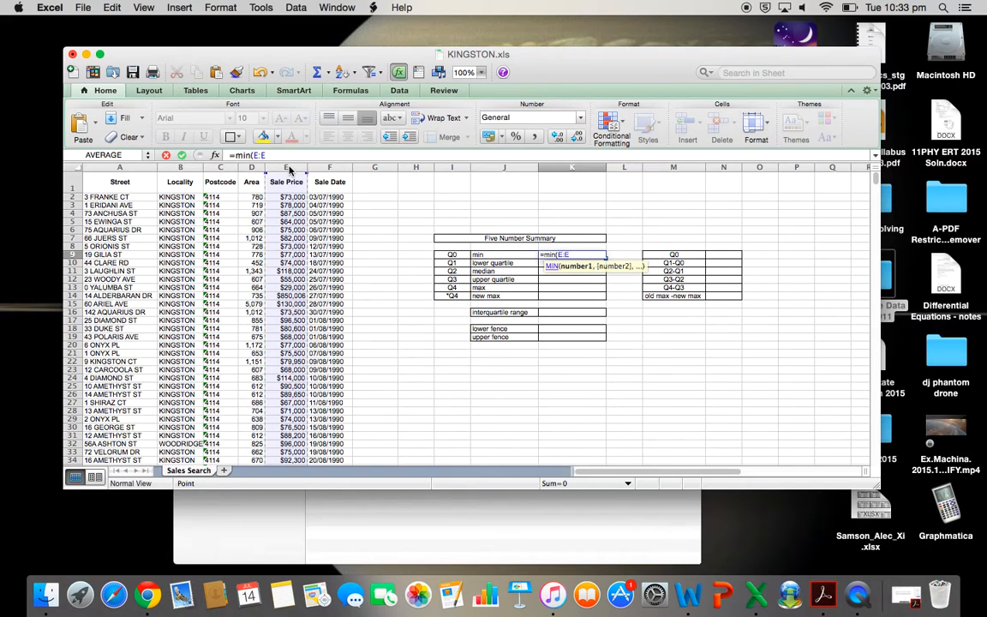
pyautogui.press('Return')
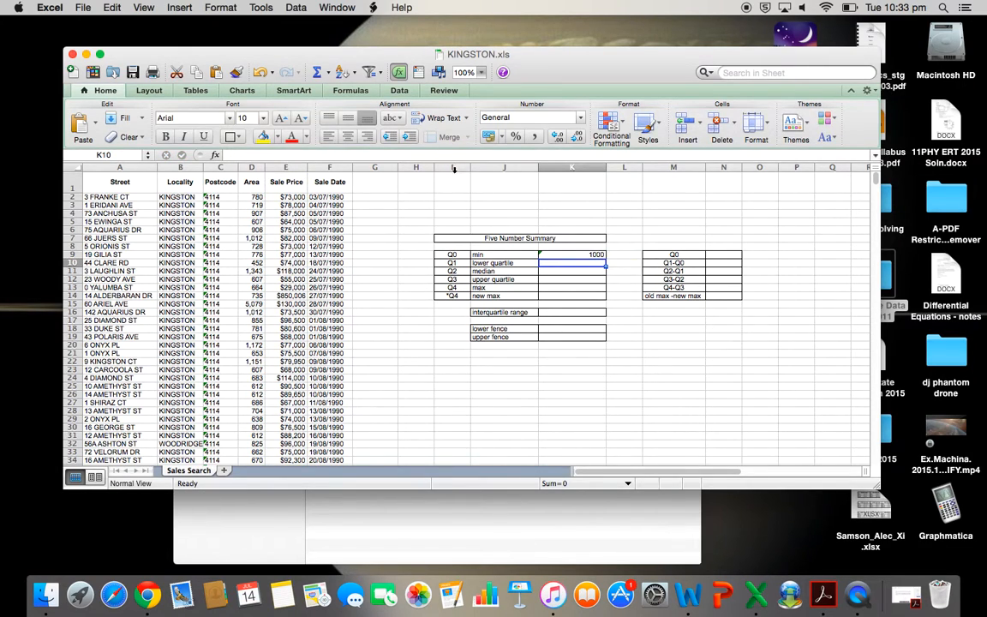
# Step: Calculate the lower quartile of the Sale Price column in K10 with =QUARTILE(E:E,1)
pyautogui.doubleClick(577, 265)
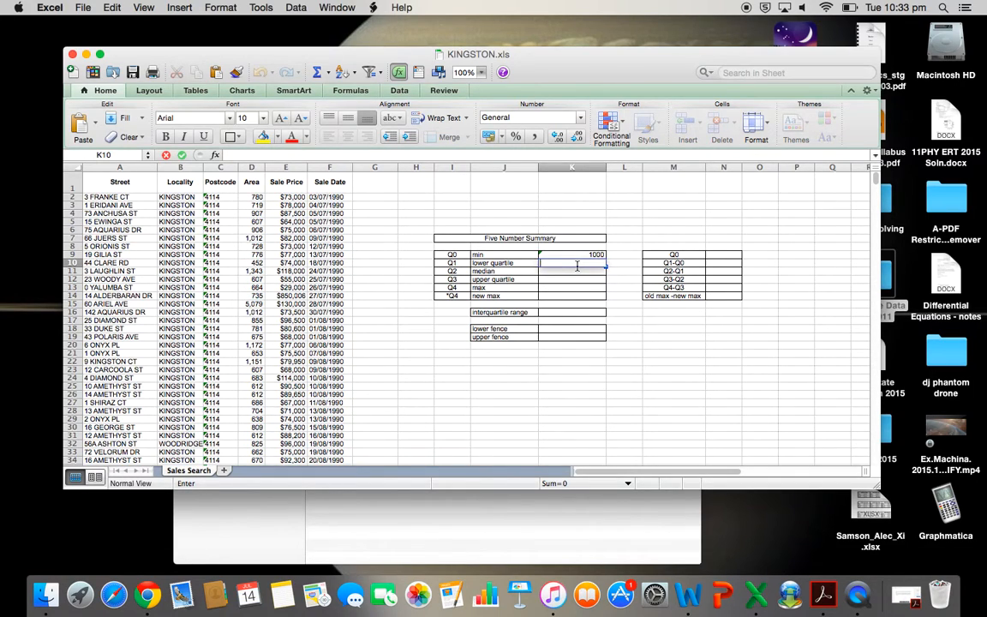
pyautogui.write('=quartile')
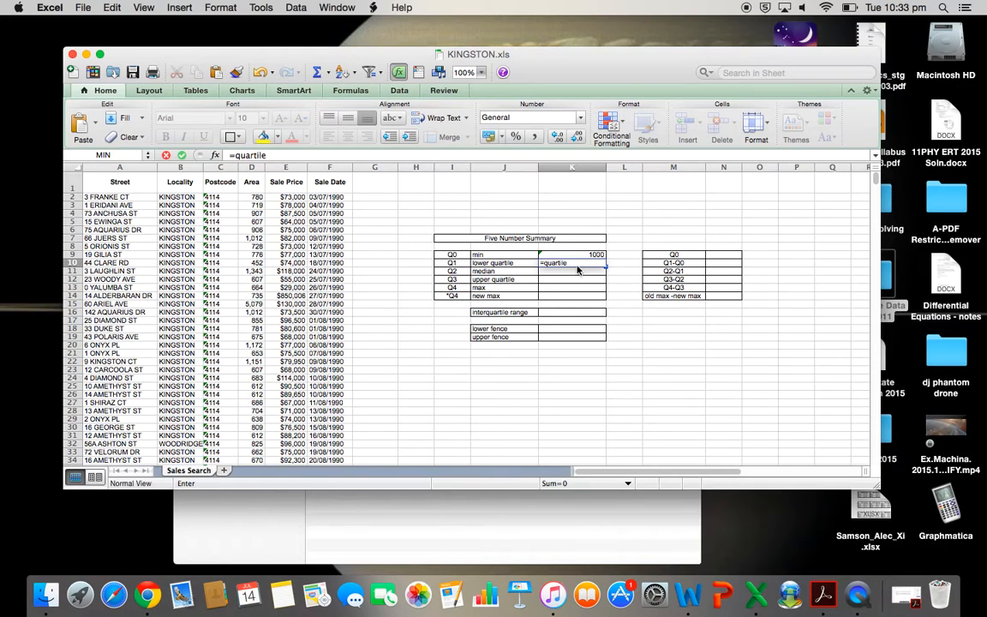
pyautogui.write('(')
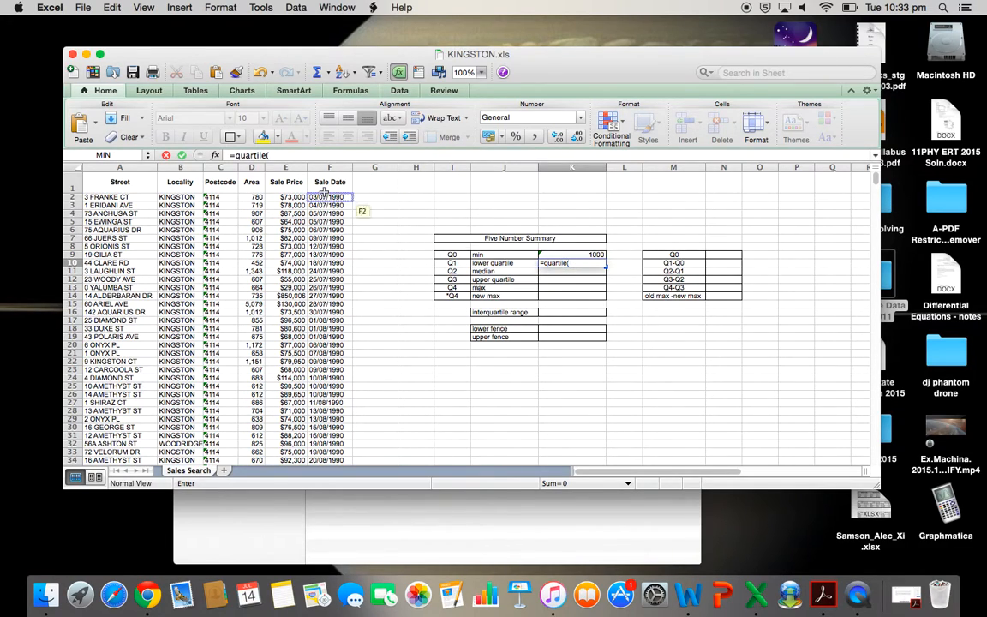
pyautogui.click(285, 167)
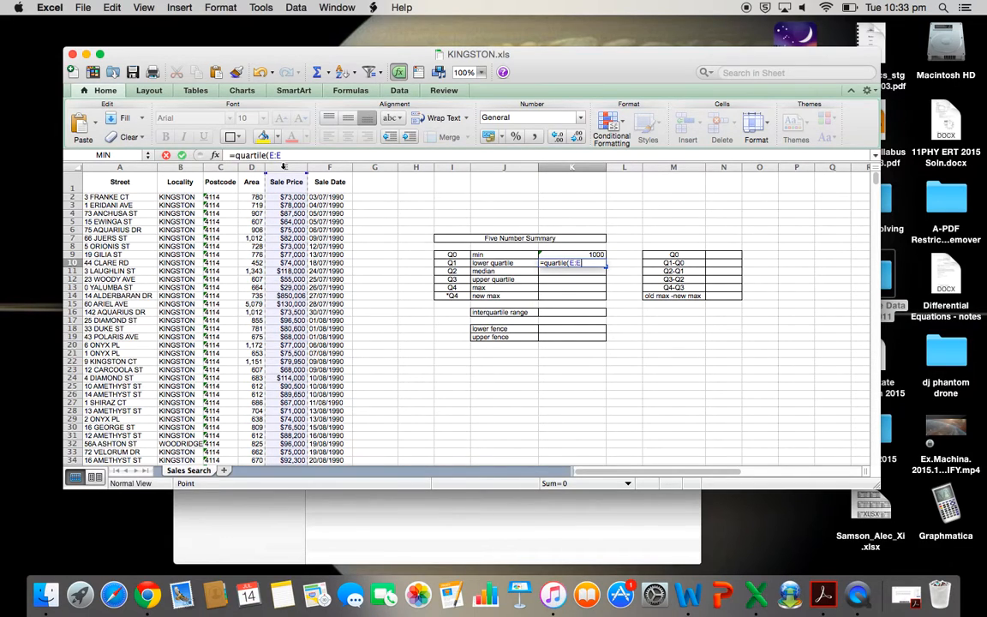
pyautogui.write(',')
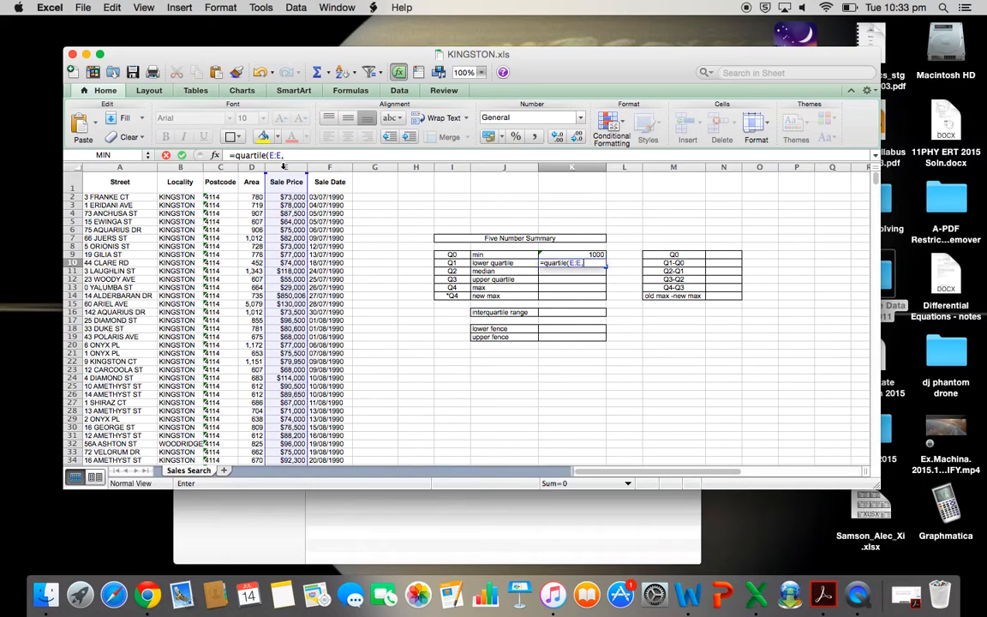
pyautogui.write('1')
pyautogui.press('Return')
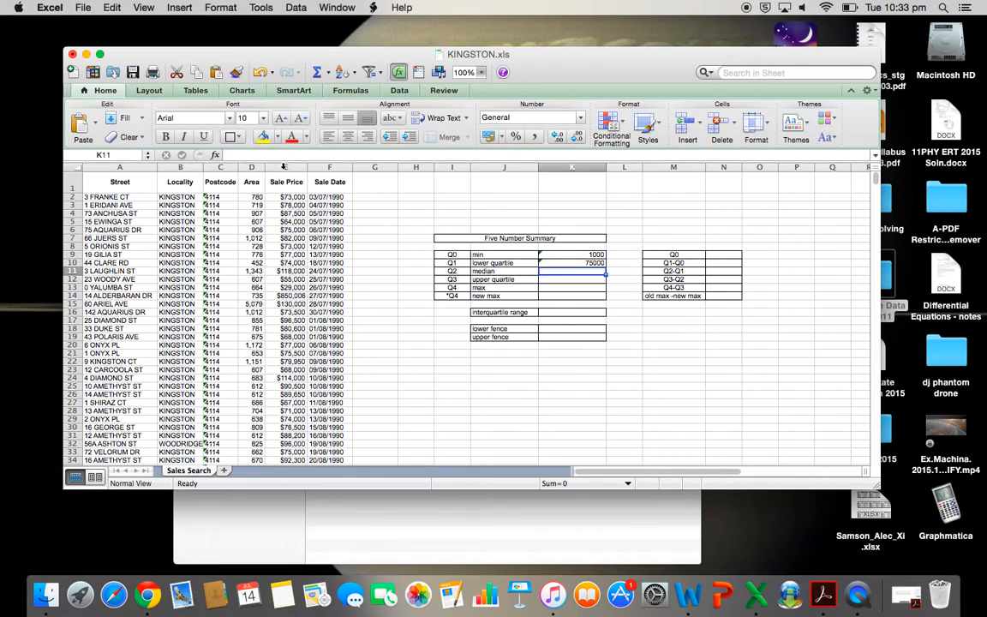
# Step: Calculate the median of the Sale Price column in K11 with =MEDIAN(E:E)
pyautogui.doubleClick(575, 270)
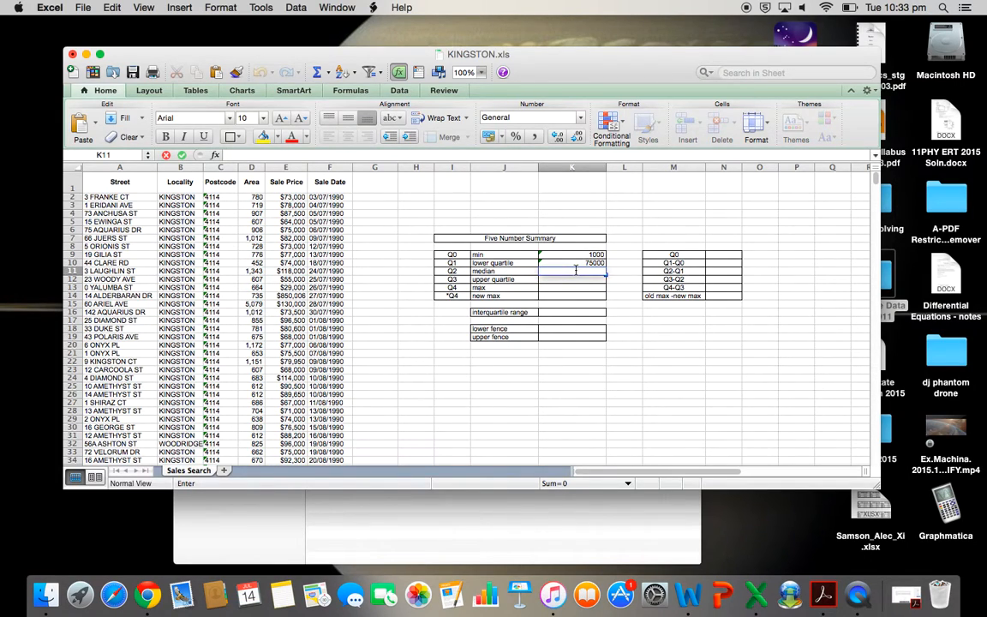
pyautogui.write('median(')
pyautogui.click(279, 167)
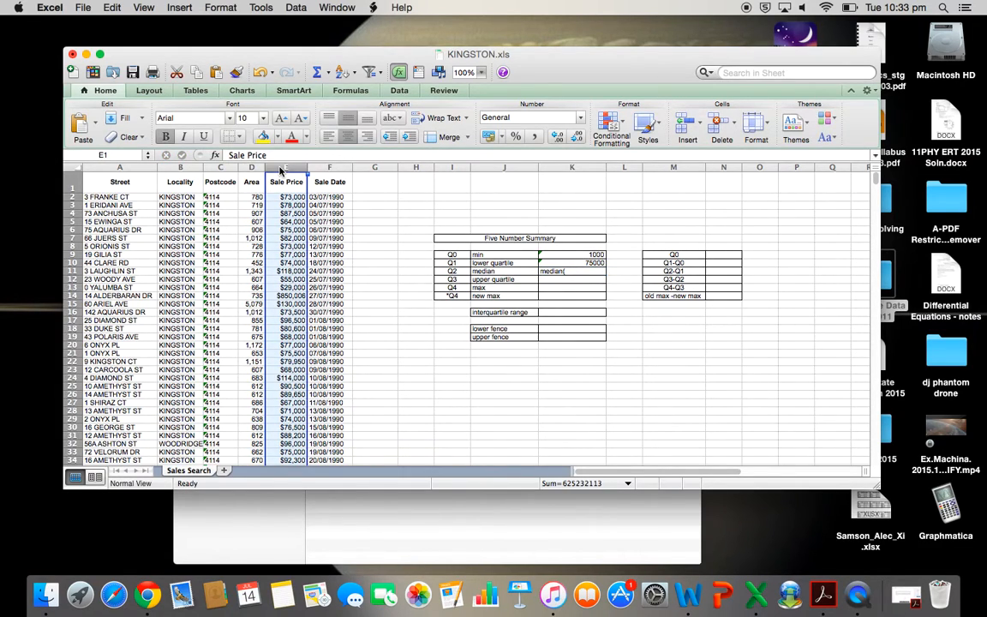
pyautogui.click(573, 271)
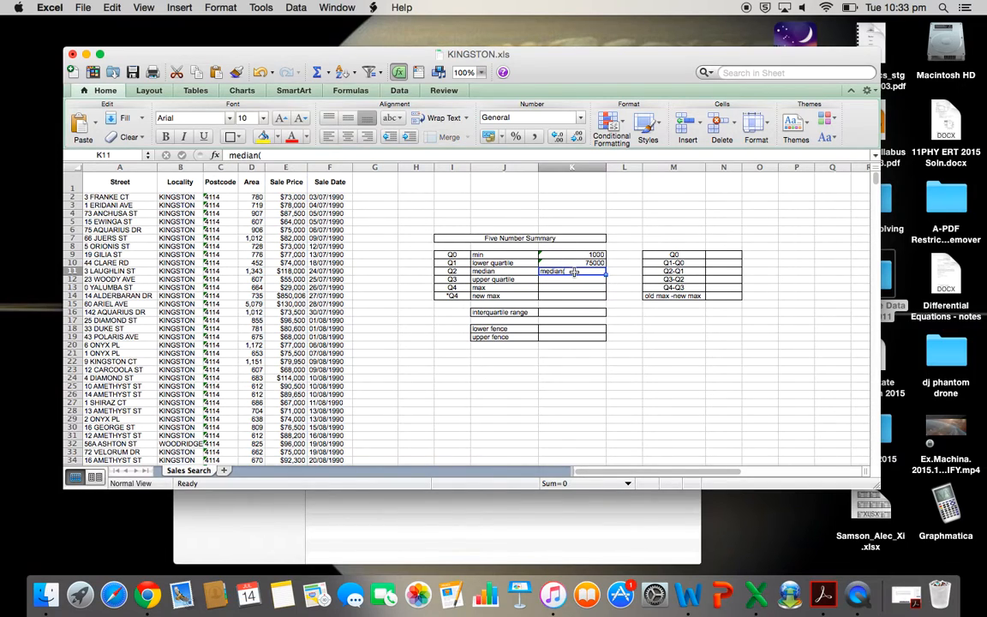
pyautogui.doubleClick(541, 271)
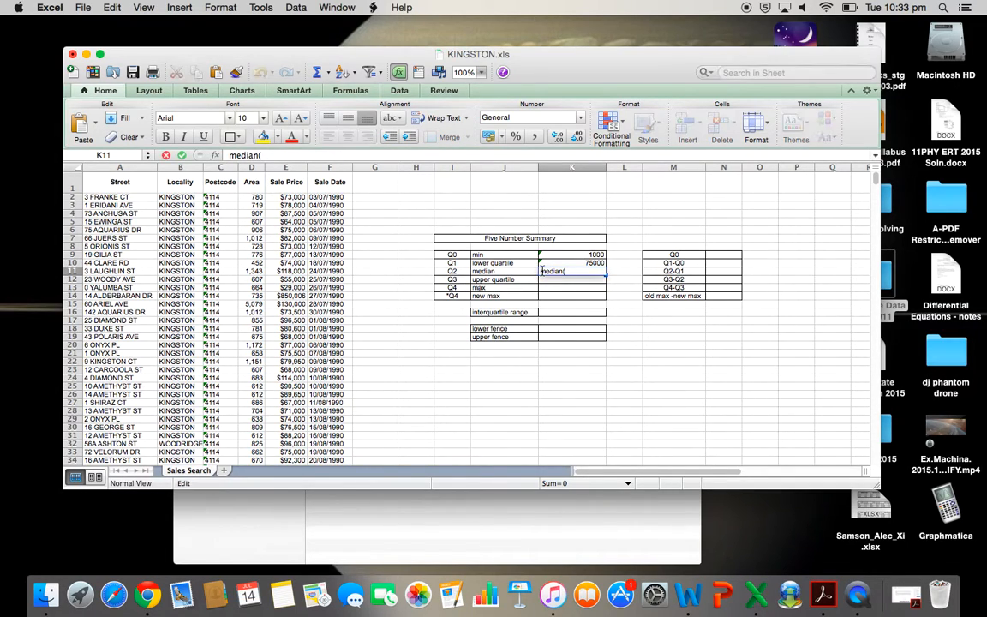
pyautogui.write('=')
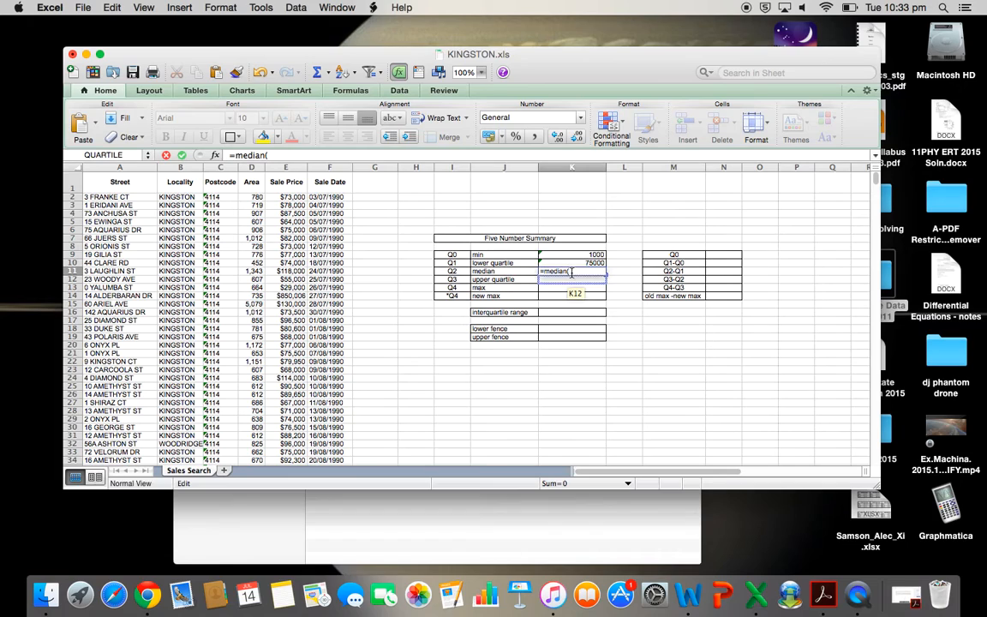
pyautogui.click(290, 166)
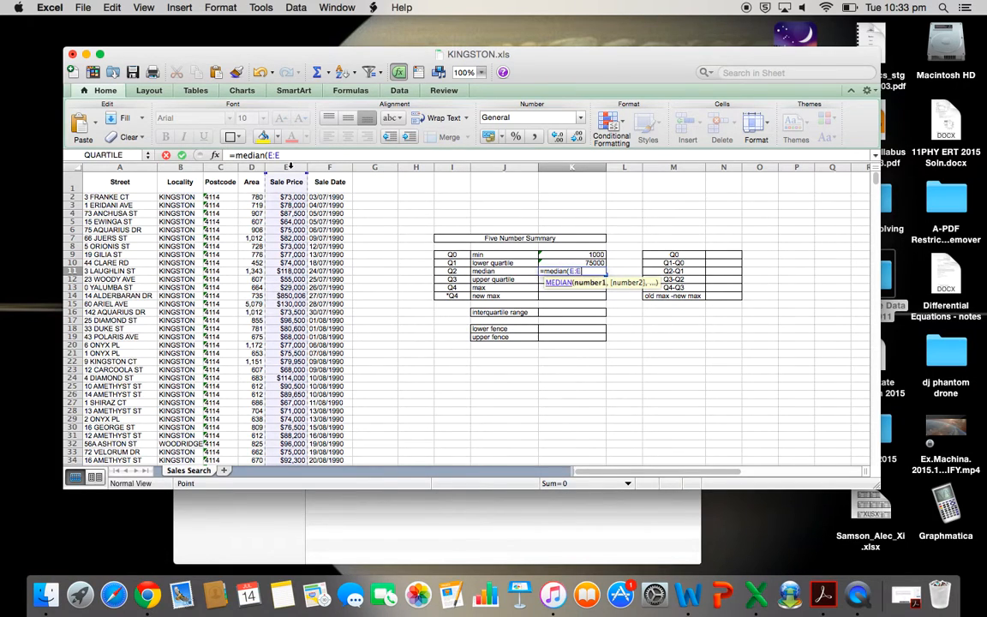
pyautogui.press('Return')
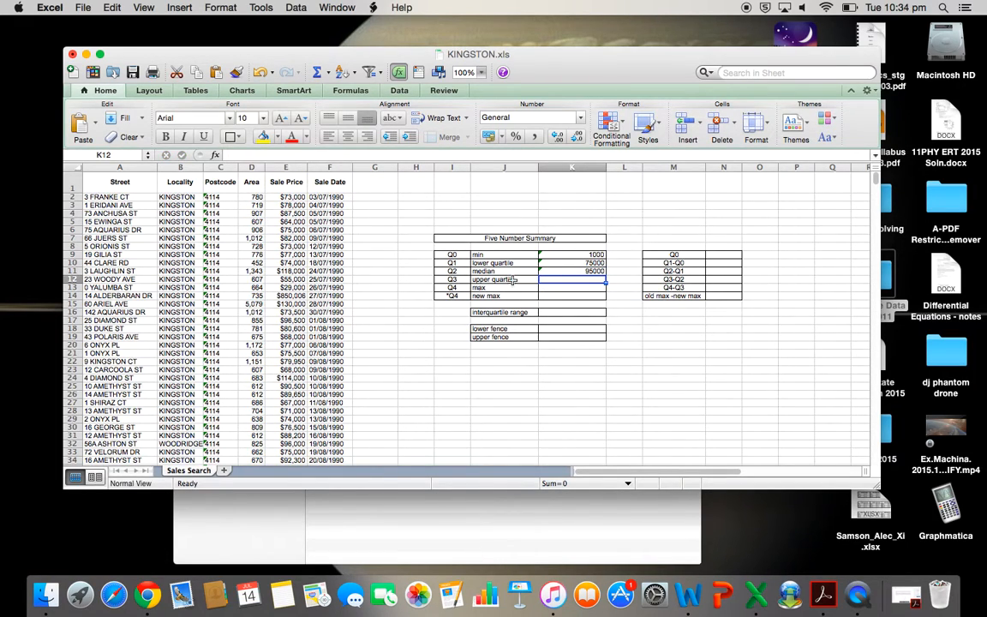
# Step: Calculate the upper quartile of the Sale Price column in K12 with =QUARTILE(E:E,3)
pyautogui.write('=quartile')
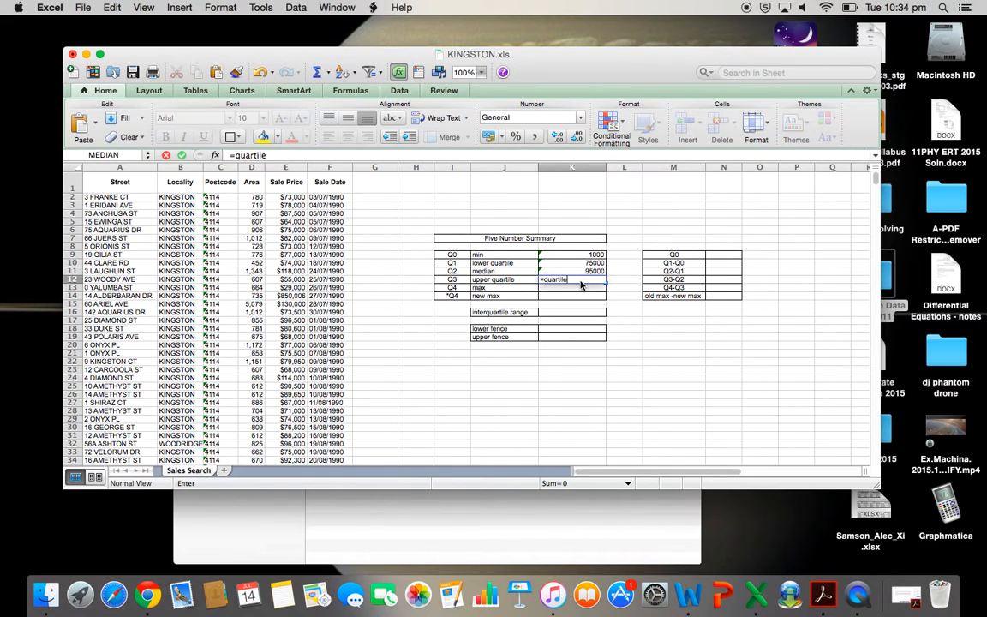
pyautogui.write('(')
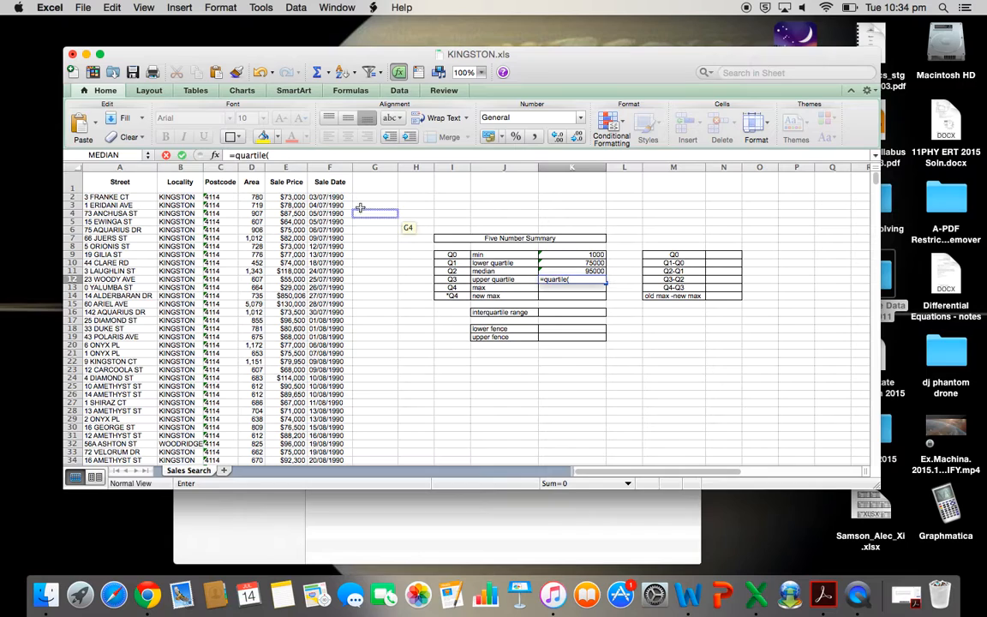
pyautogui.click(290, 164)
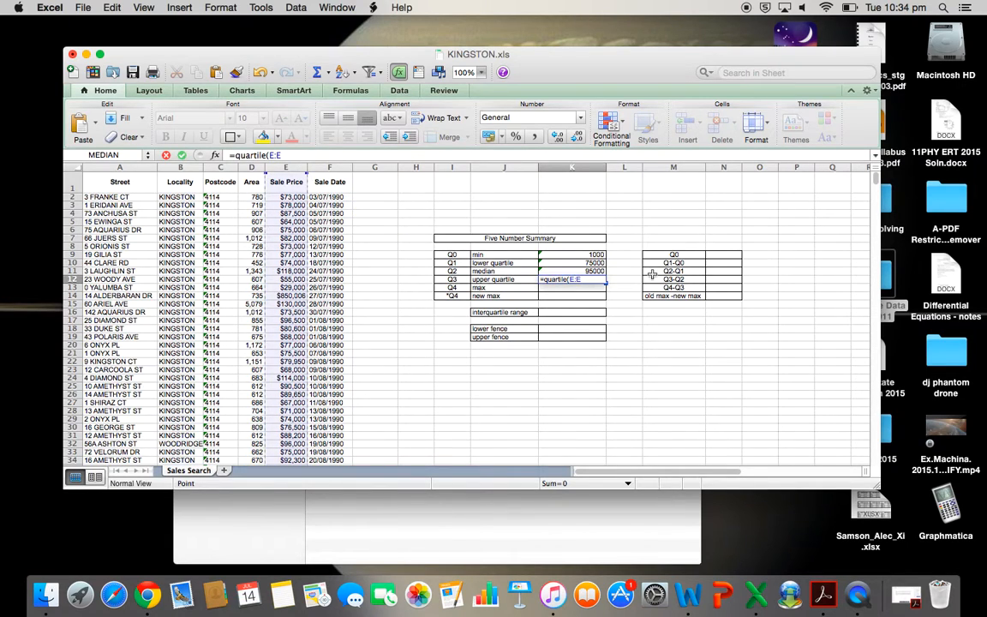
pyautogui.write(',3')
pyautogui.press('Return')
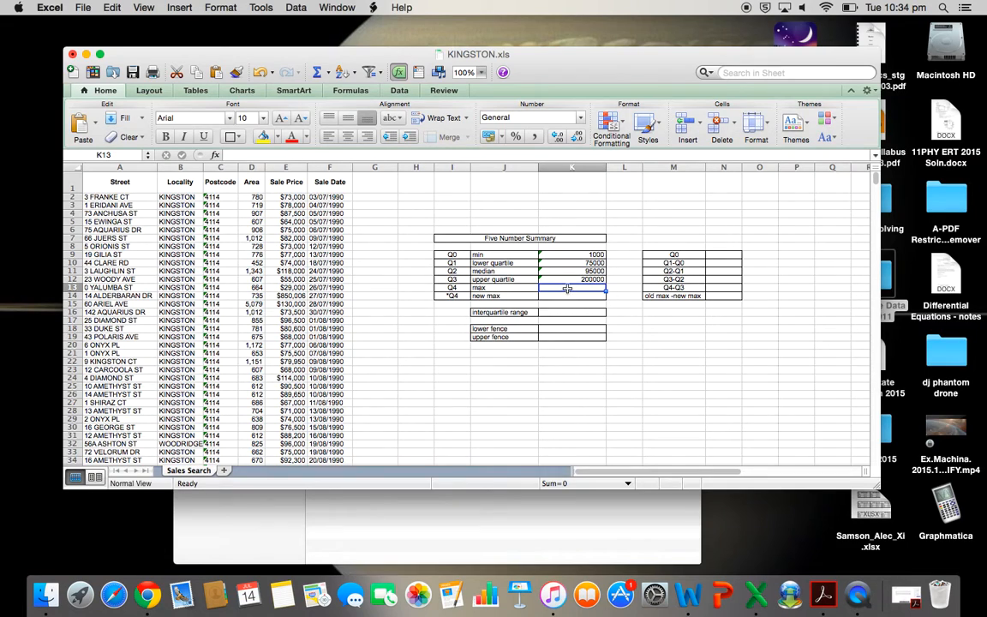
# Step: Calculate the maximum sale price in K13 with =MAX(E:E) over the whole Sale Price column
pyautogui.write('=max')
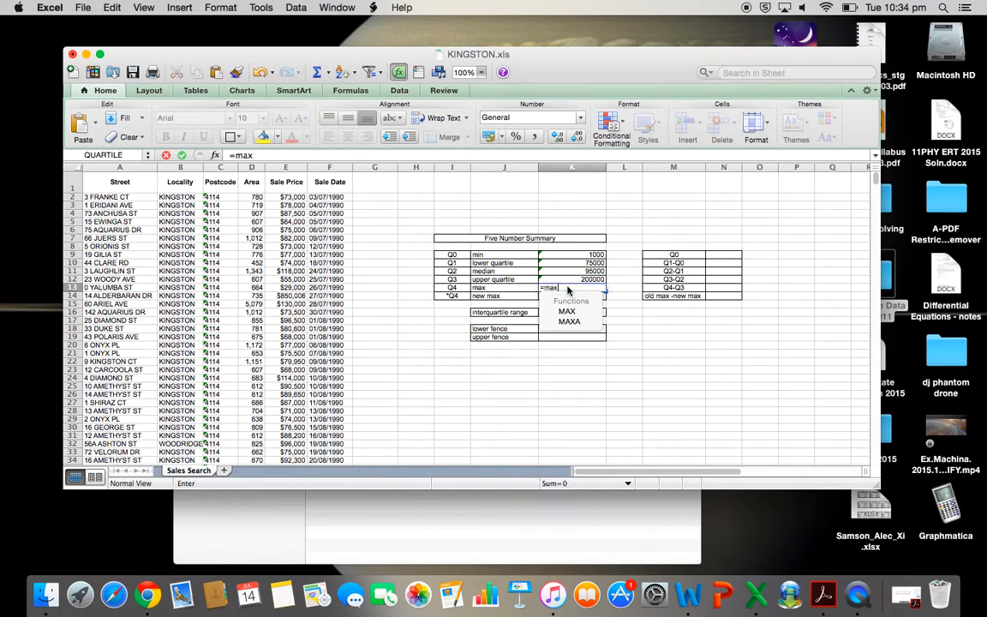
pyautogui.write('(')
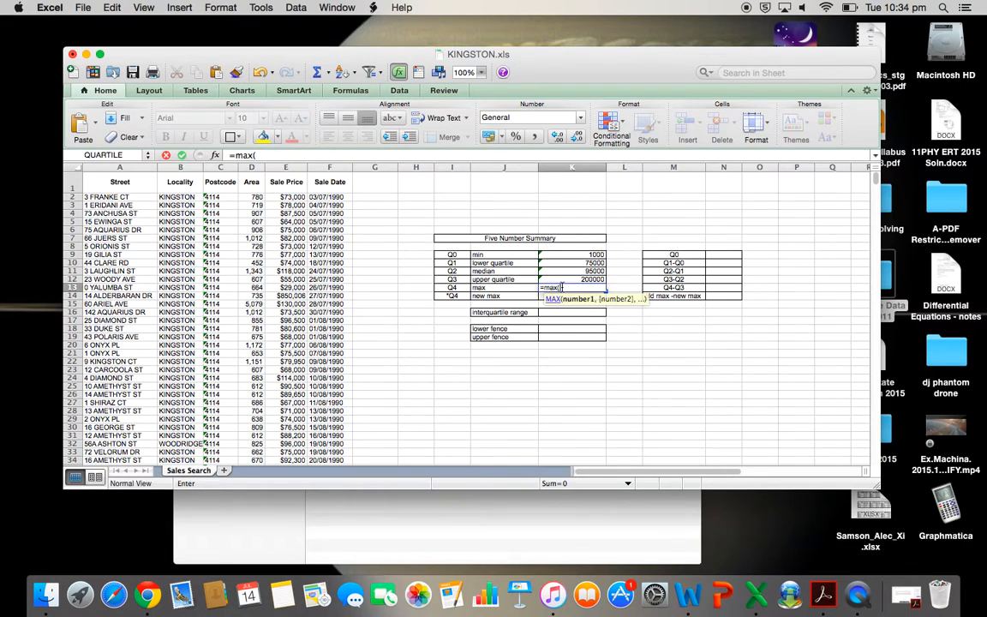
pyautogui.click(289, 168)
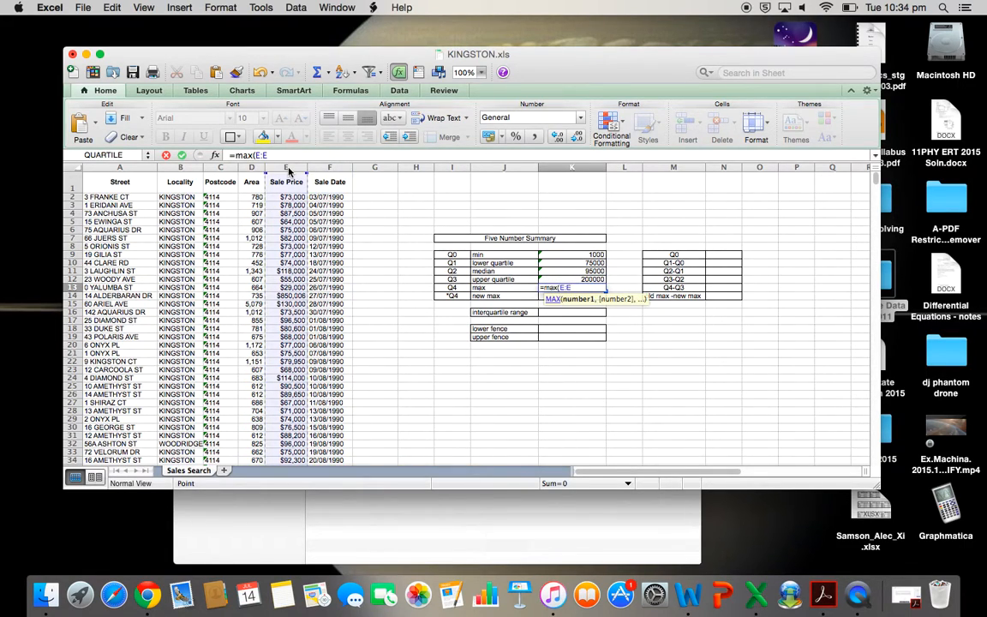
pyautogui.press('Return')
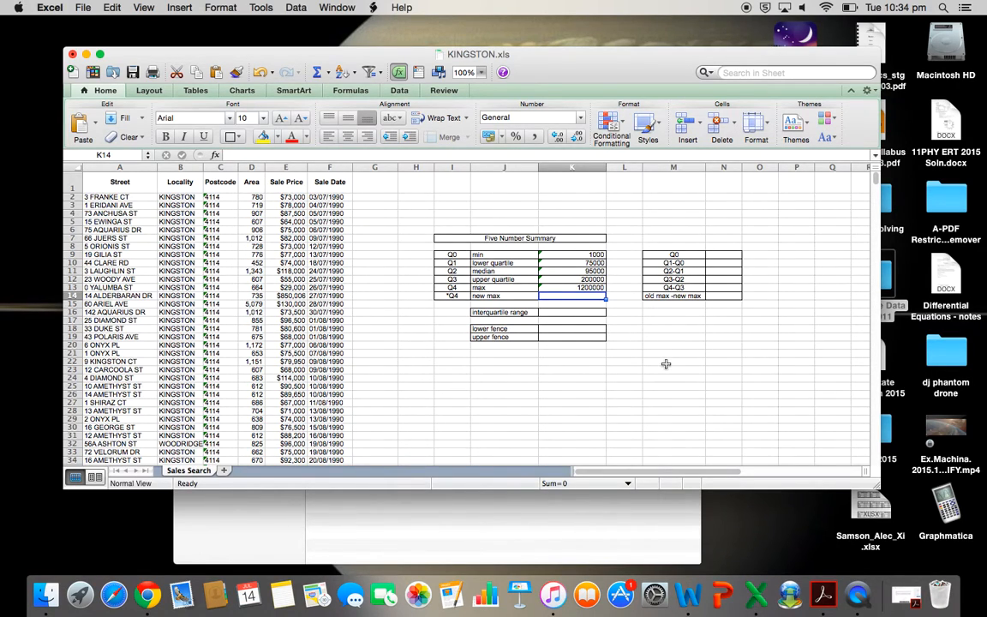
# Step: Calculate the interquartile range in K16 with =K12-K10
pyautogui.click(577, 311)
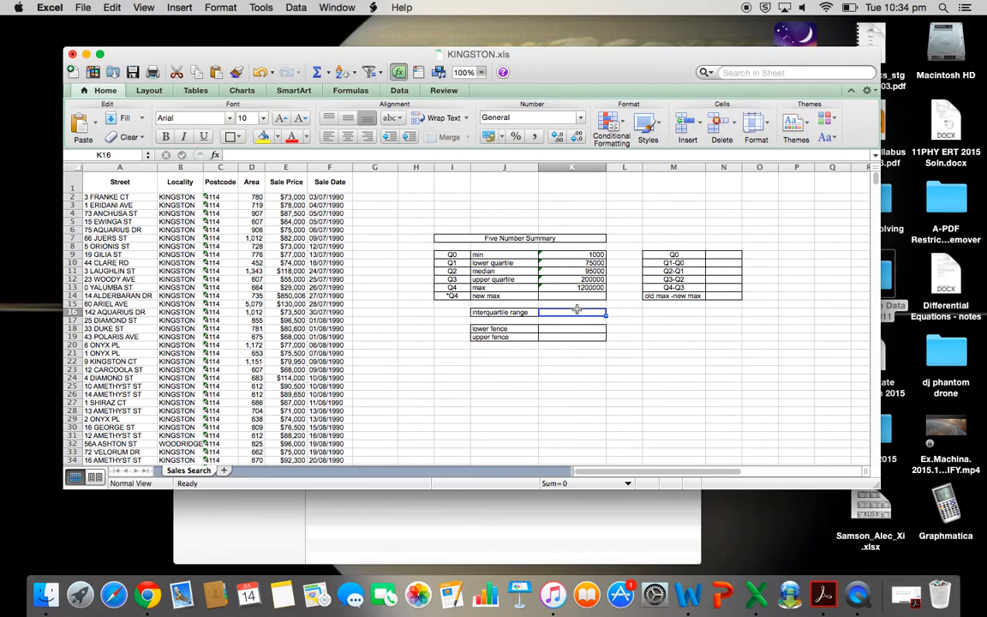
pyautogui.write('=')
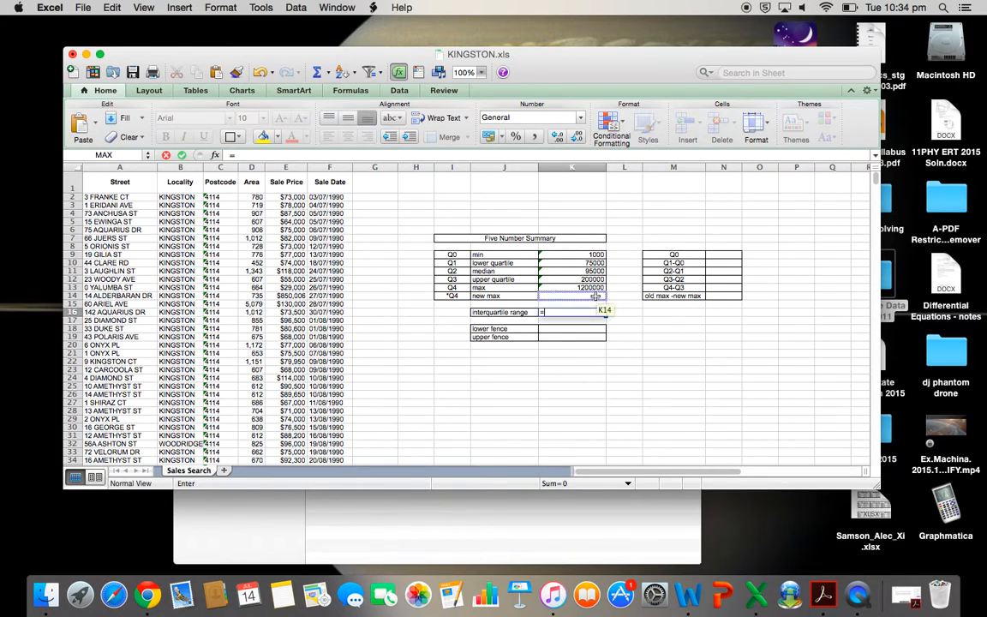
pyautogui.click(591, 282)
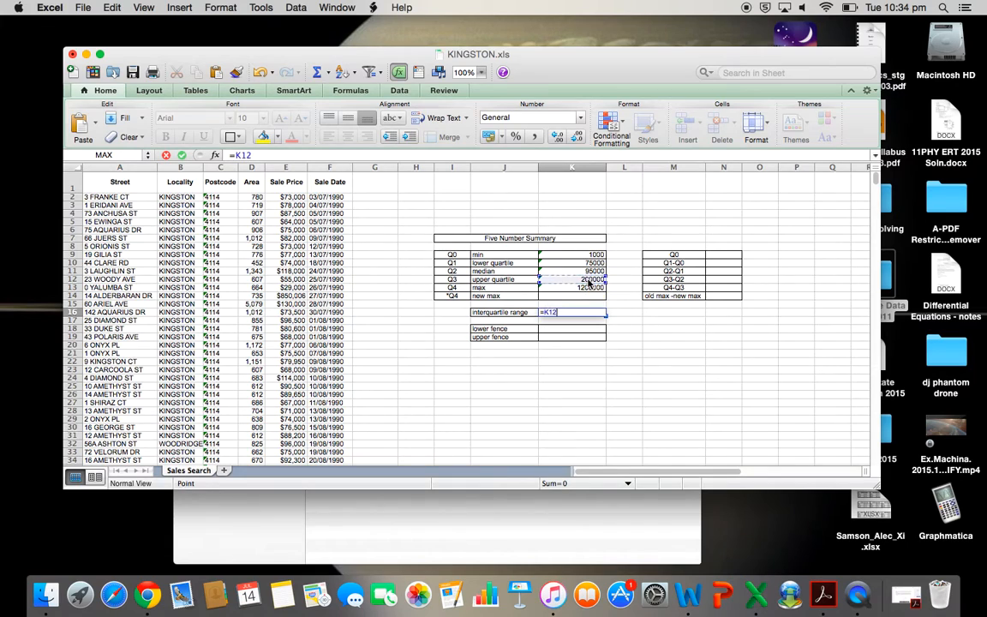
pyautogui.write('-')
pyautogui.click(587, 263)
pyautogui.press('Return')
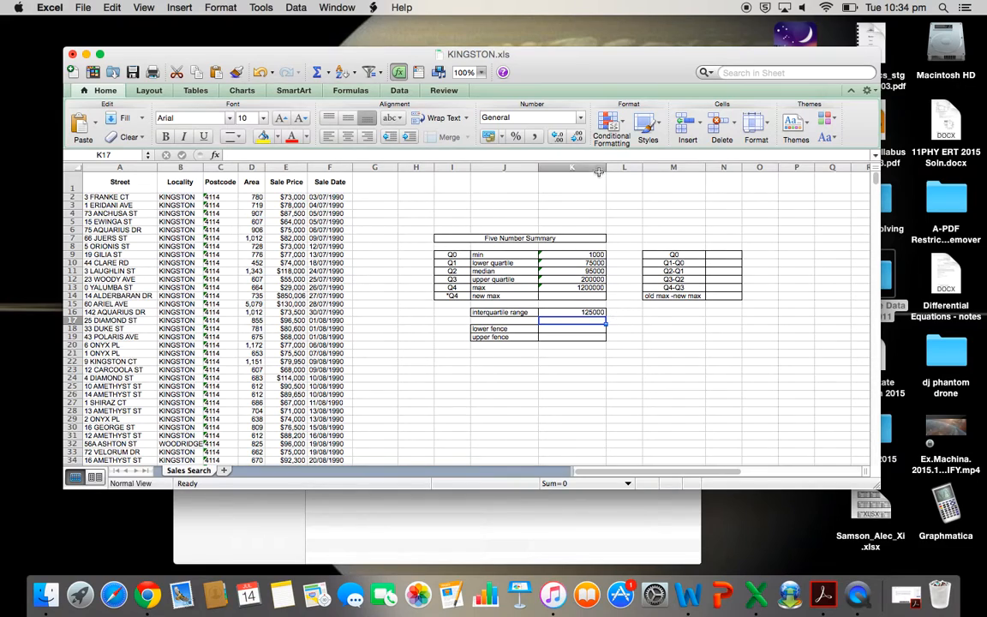
# Step: Narrow column K slightly and apply the $ English (United States) accounting format to K9:K13 and the interquartile range in K16
pyautogui.moveTo(607, 167); pyautogui.dragTo(593, 166)
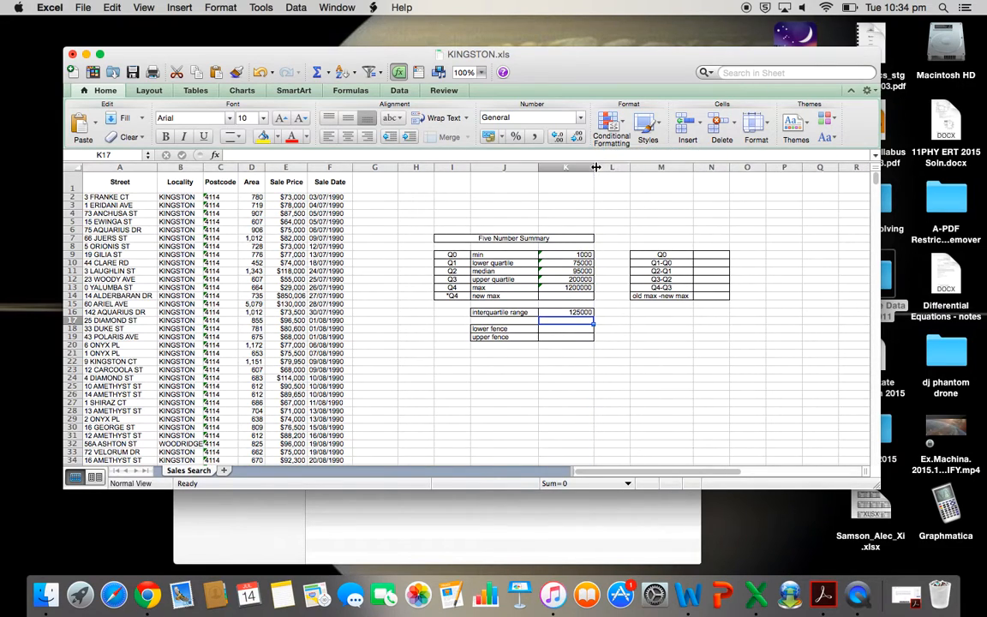
pyautogui.moveTo(574, 254); pyautogui.dragTo(579, 288)
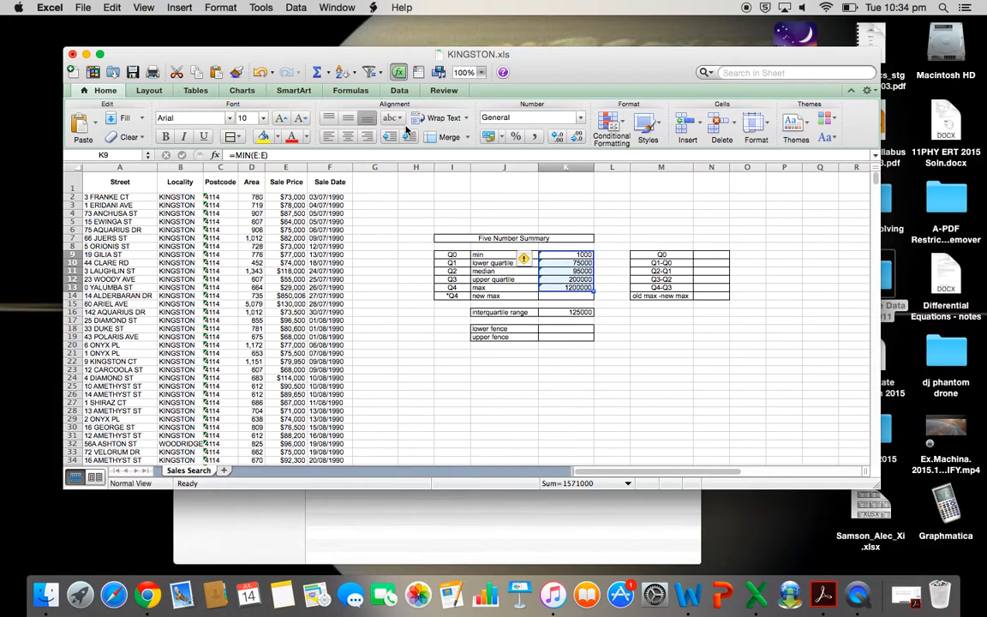
pyautogui.click(501, 137)
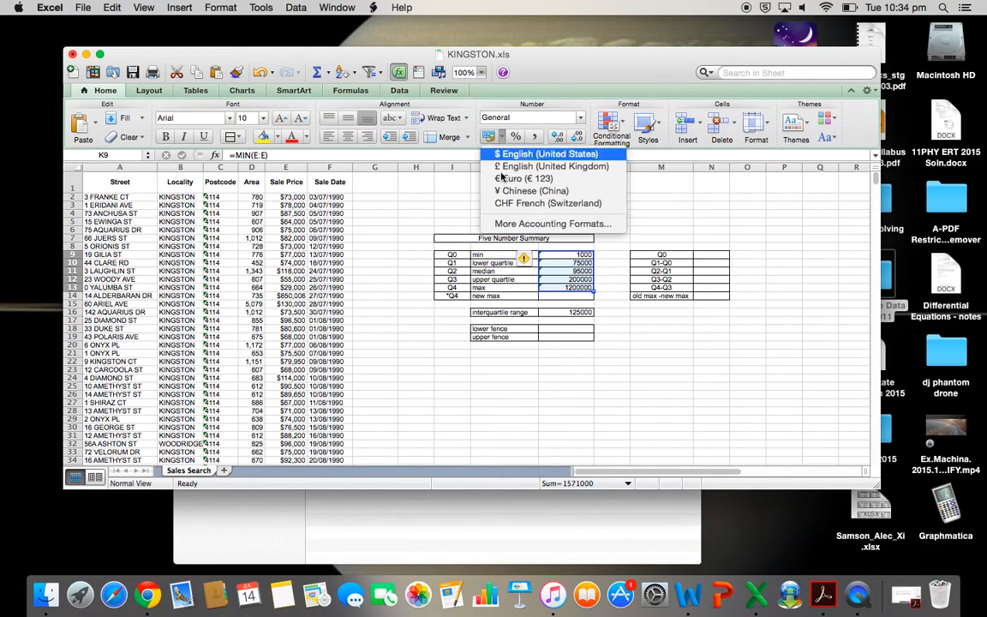
pyautogui.click(514, 153)
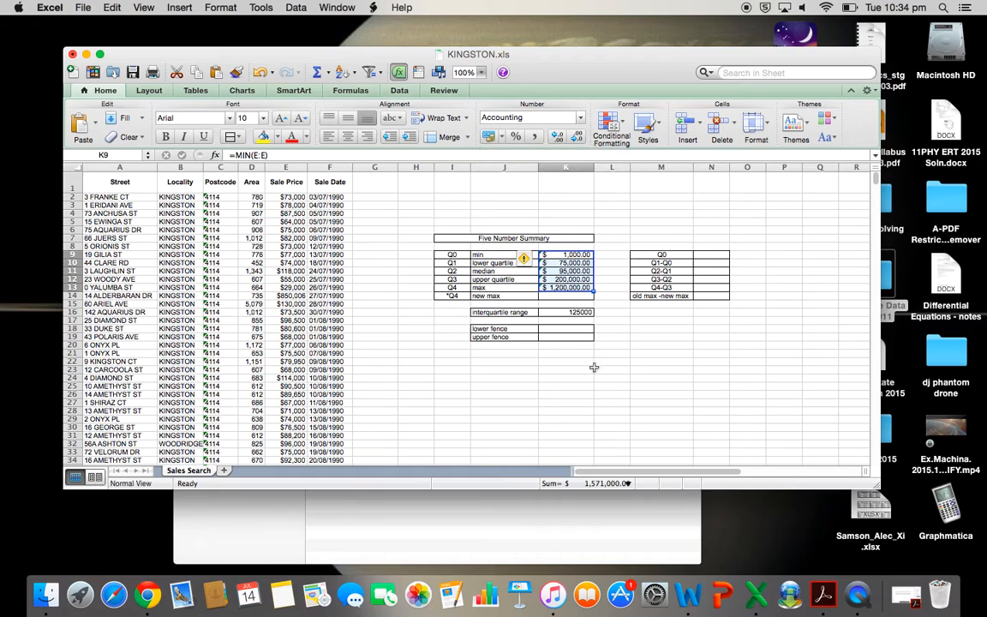
pyautogui.click(574, 314)
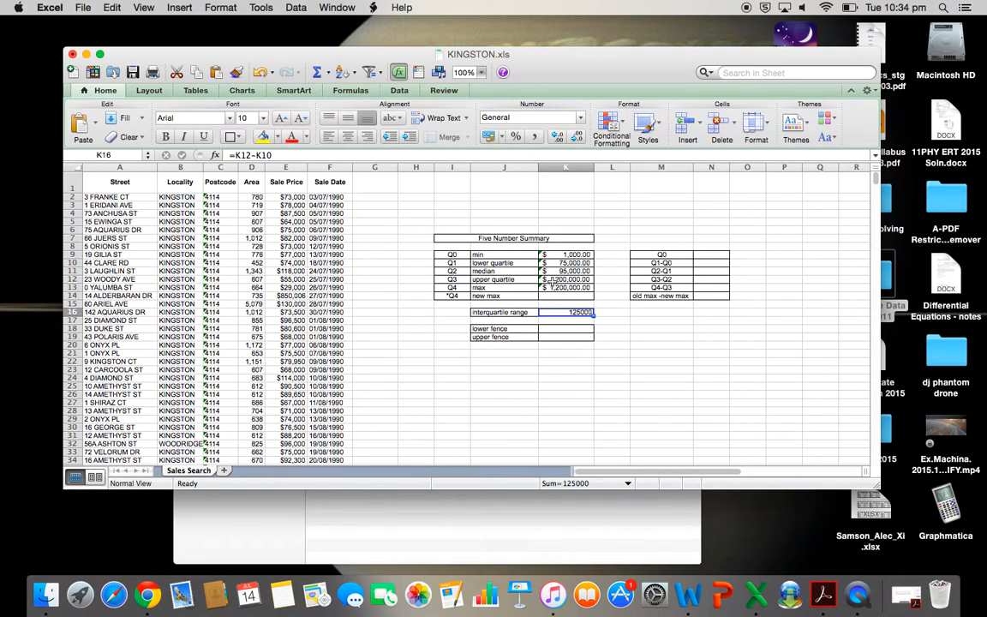
pyautogui.click(501, 137)
pyautogui.click(514, 153)
pyautogui.click(661, 419)
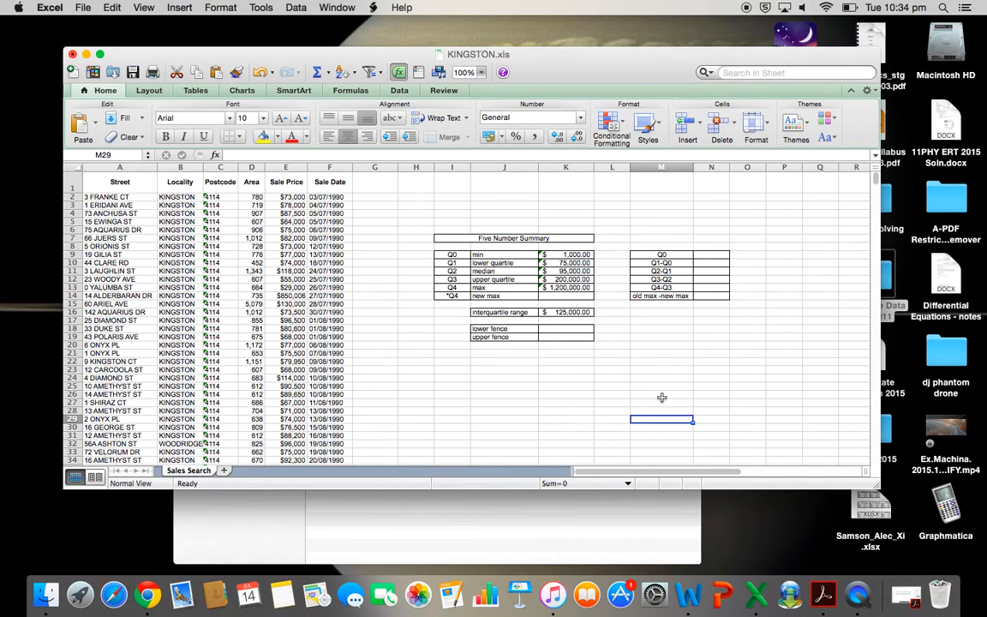
# Step: Label the fence rows by entering "outliers" in I18, beside the lower fence
pyautogui.click(565, 331)
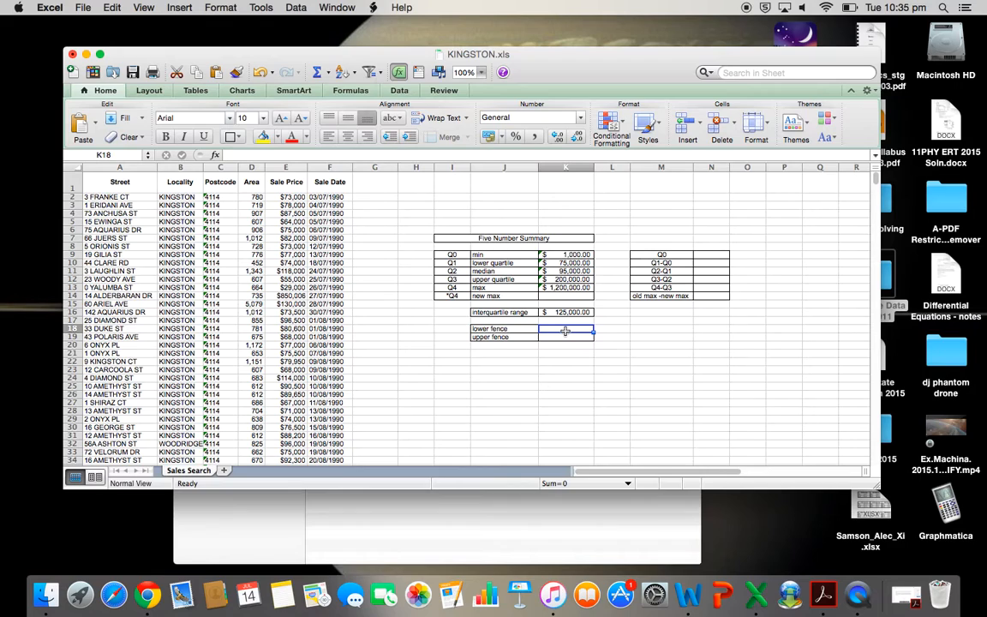
pyautogui.click(449, 328)
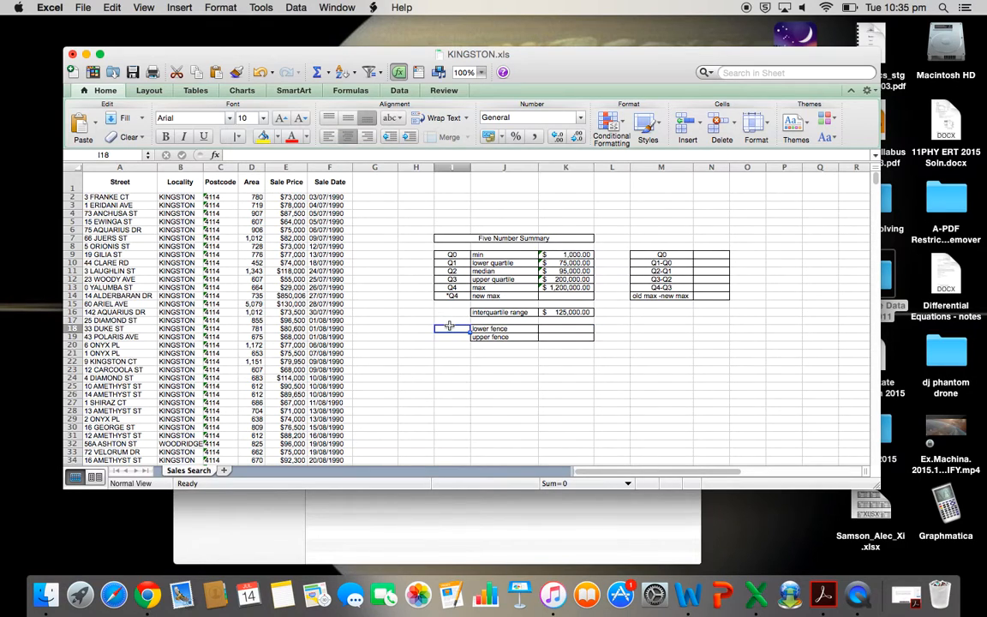
pyautogui.write('outl')
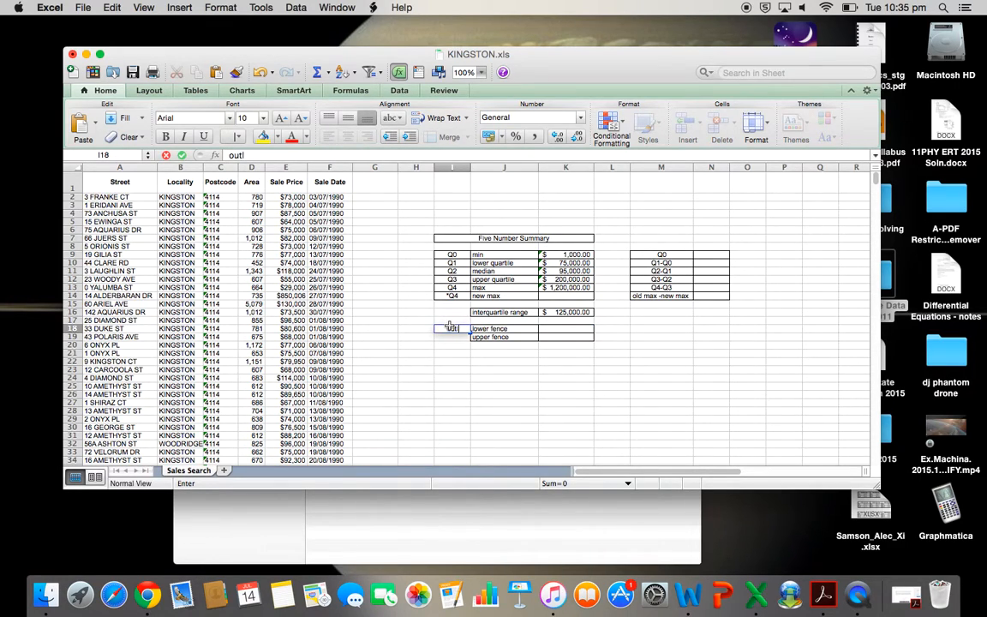
pyautogui.write('iers')
pyautogui.click(670, 386)
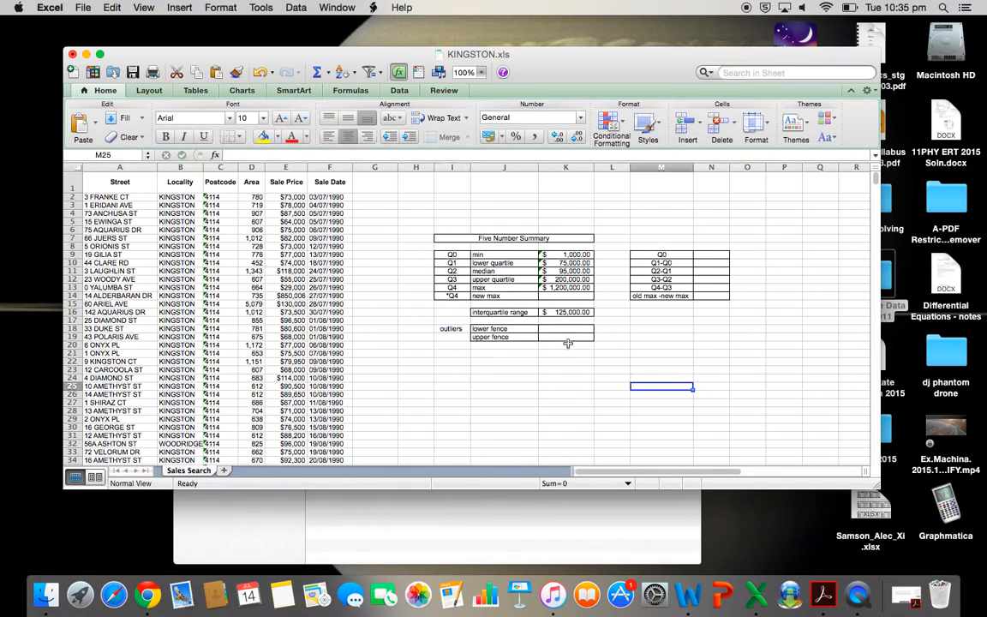
# Step: Calculate the lower fence in K18 with =K10-1.5*K16
pyautogui.click(581, 330)
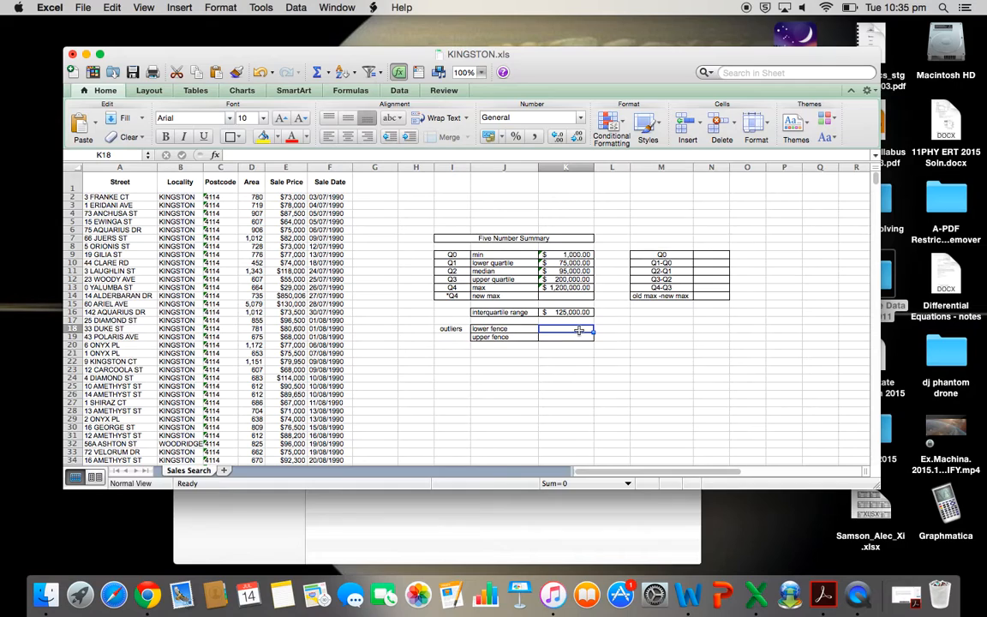
pyautogui.write('=')
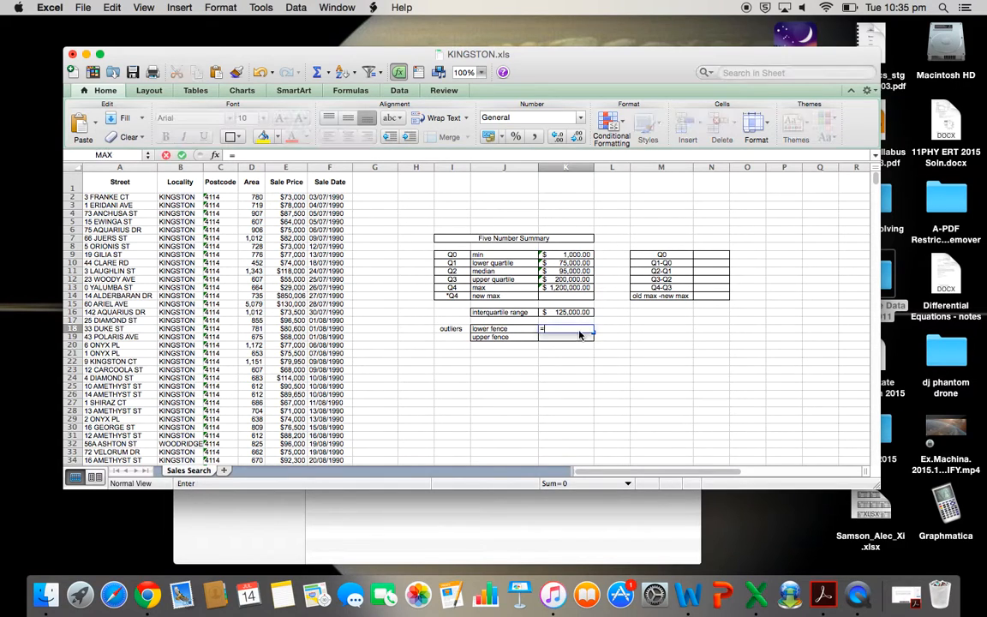
pyautogui.click(567, 267)
pyautogui.write('-')
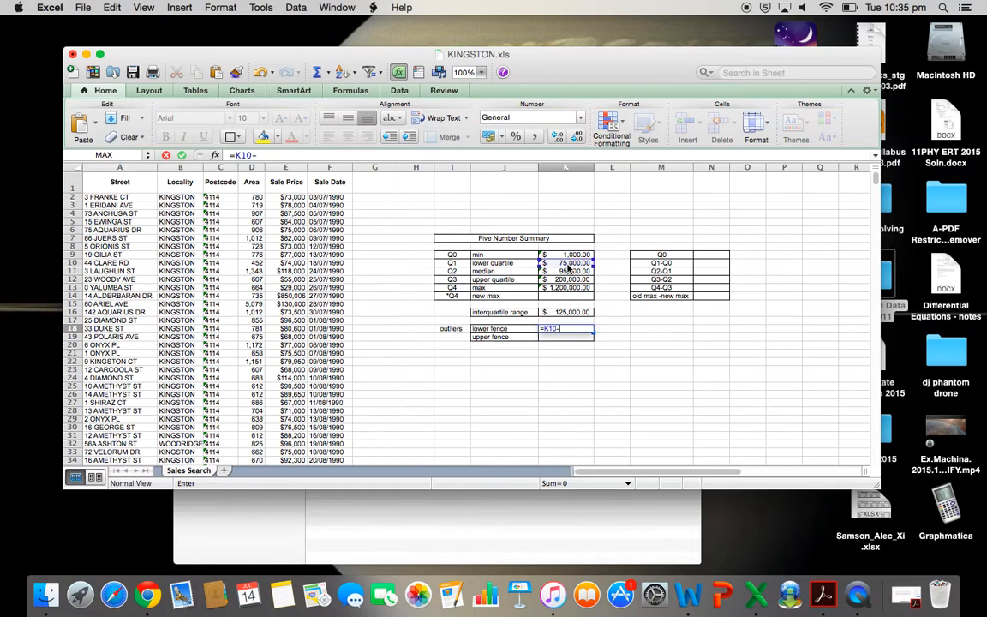
pyautogui.write('1.5*')
pyautogui.click(579, 312)
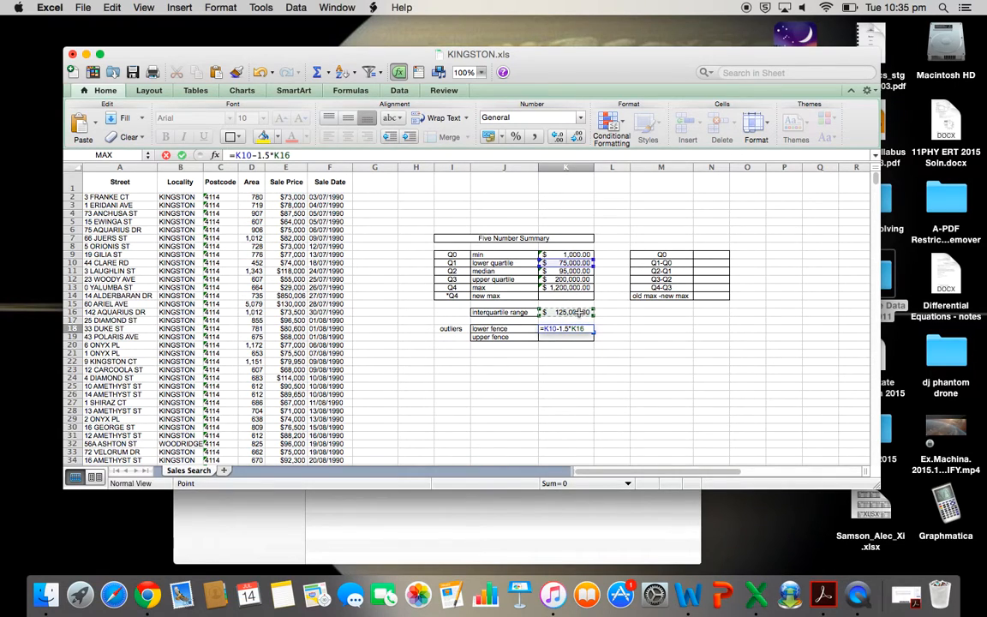
pyautogui.press('Return')
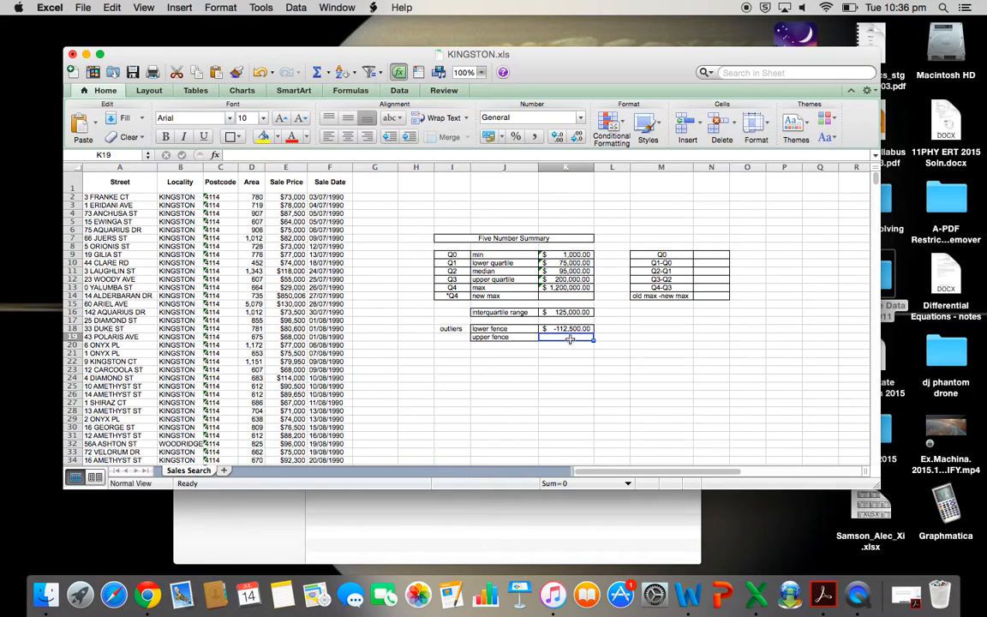
# Step: Calculate the upper fence in K19 with =K12+1.5*K16
pyautogui.write('=')
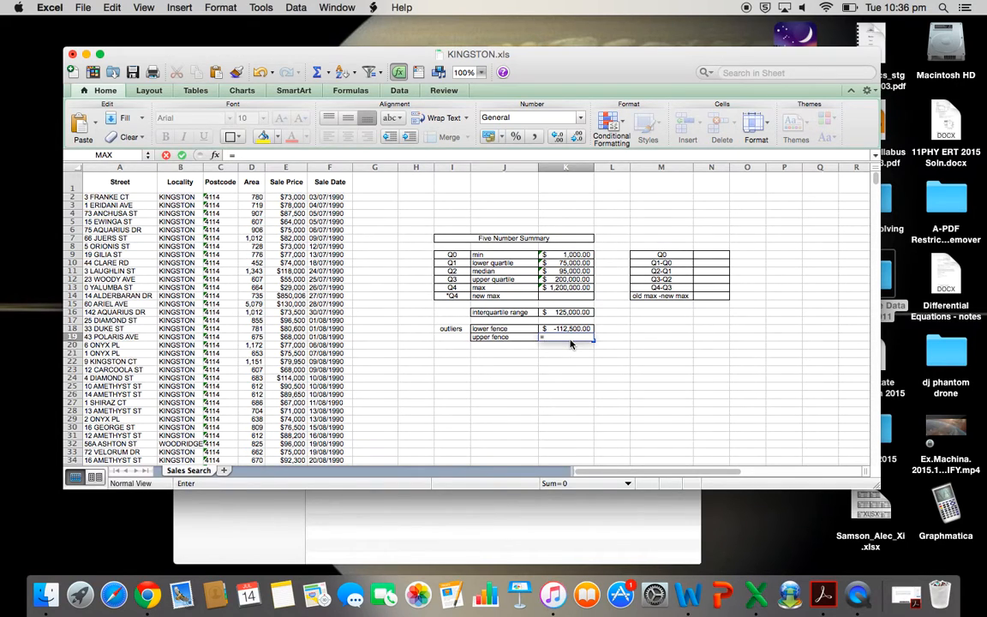
pyautogui.click(567, 281)
pyautogui.write('+')
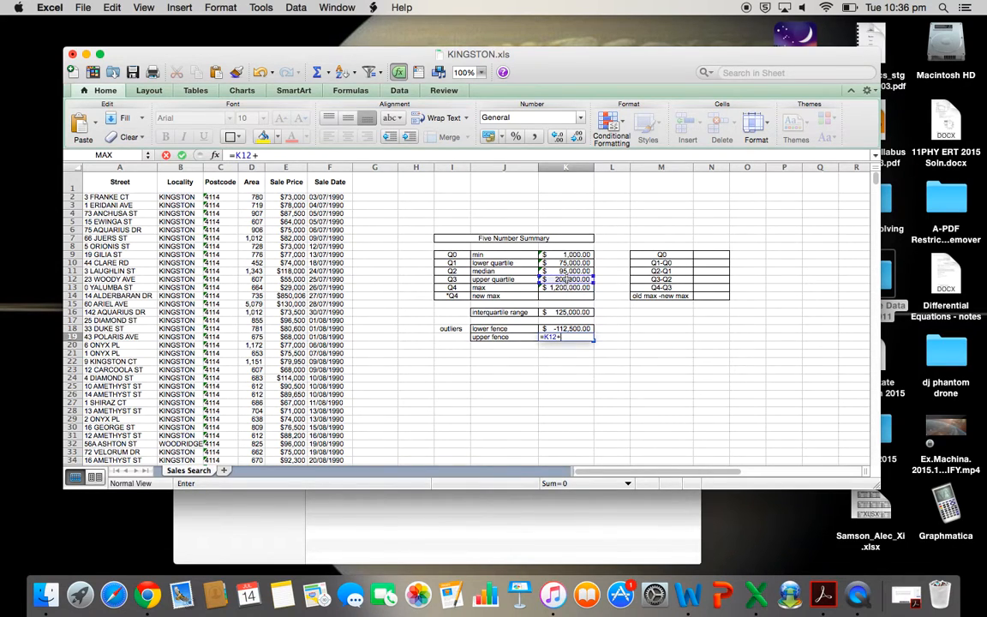
pyautogui.write('1.5*')
pyautogui.click(567, 314)
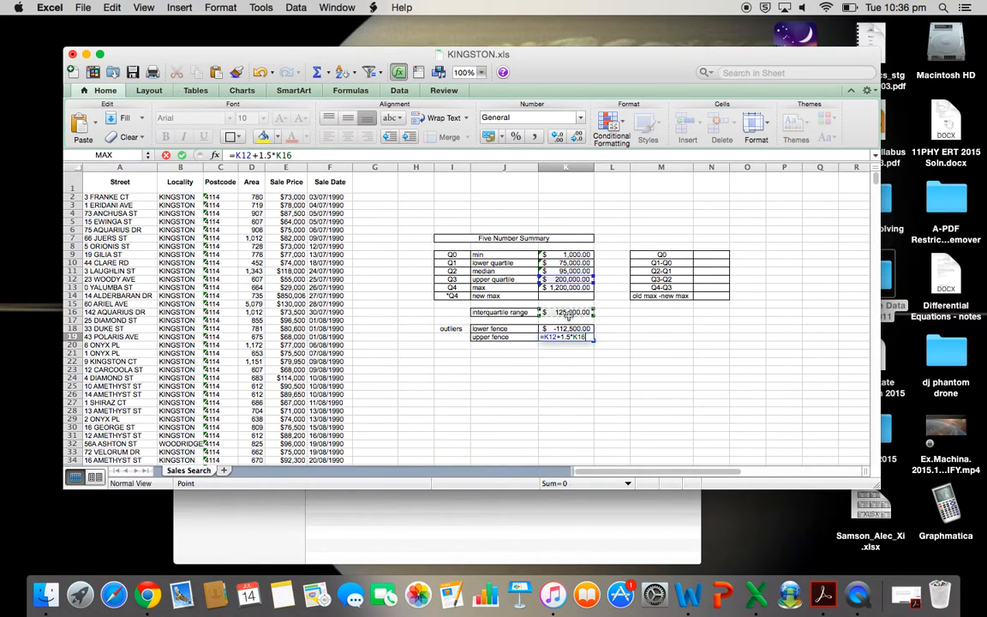
pyautogui.press('Return')
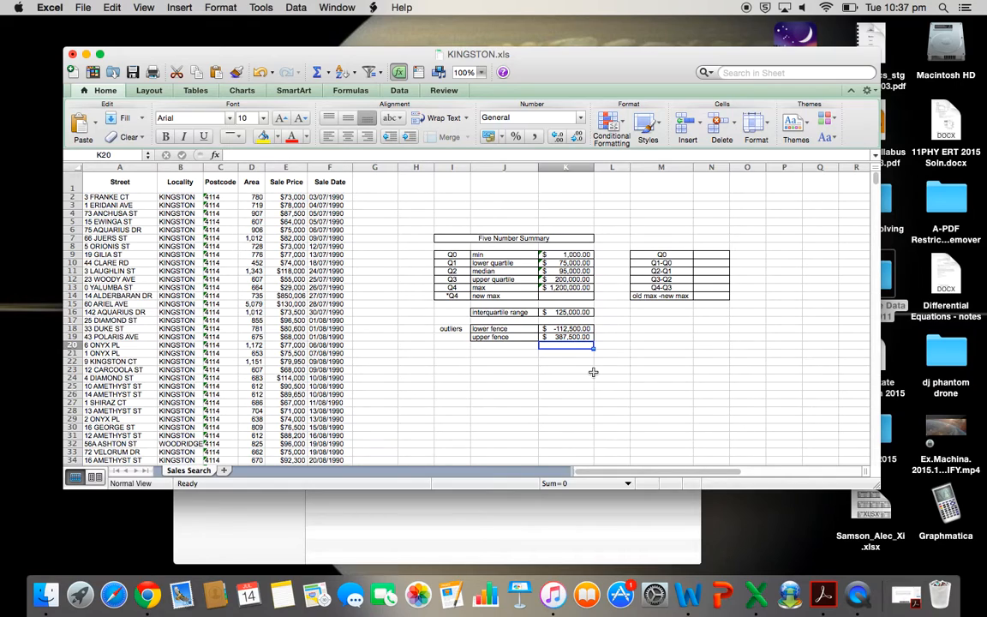
# Step: Copy the whole Sale Price column E into the empty column G and widen column G to fit its heading
pyautogui.click(569, 297)
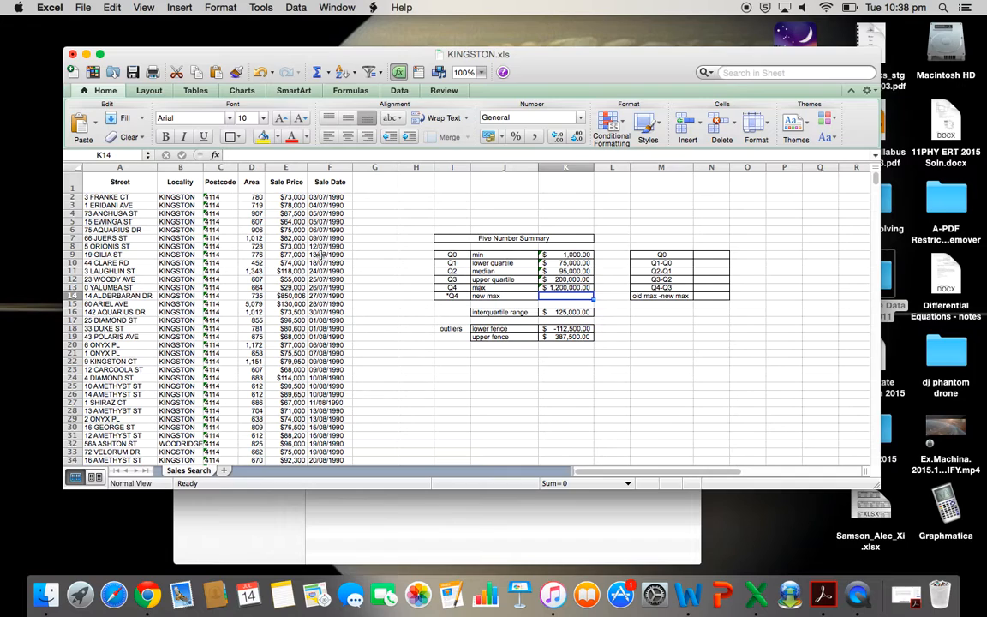
pyautogui.click(292, 167)
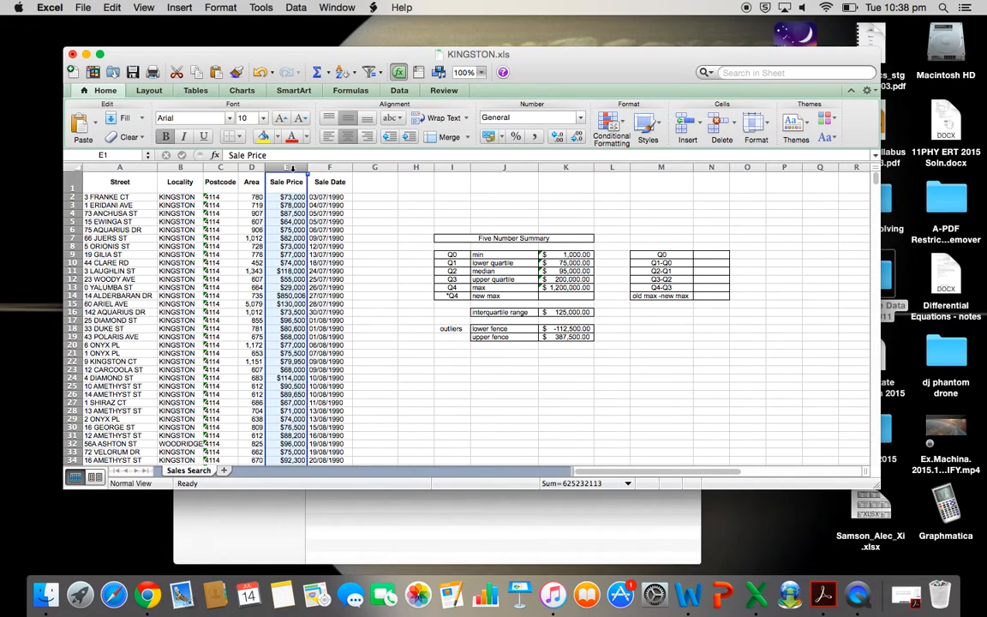
pyautogui.press('super+c')
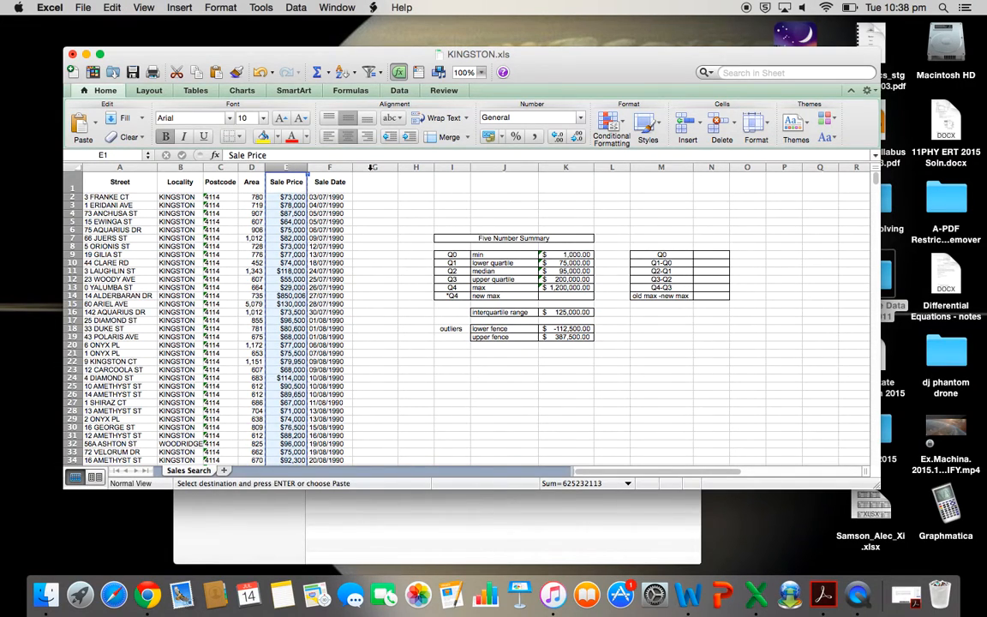
pyautogui.click(373, 167)
pyautogui.press('super+v')
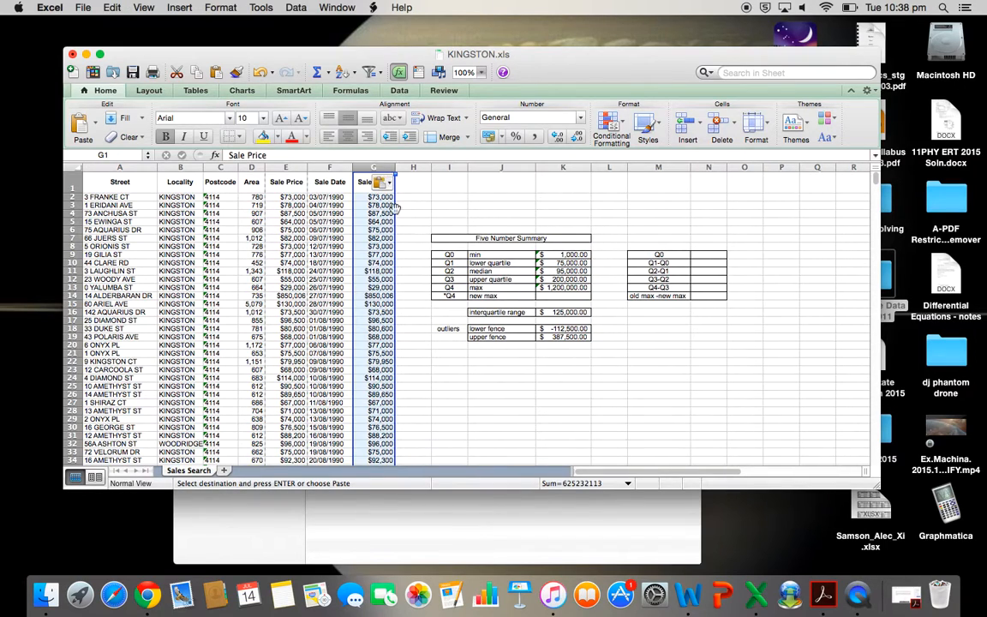
pyautogui.moveTo(394, 167); pyautogui.dragTo(406, 167)
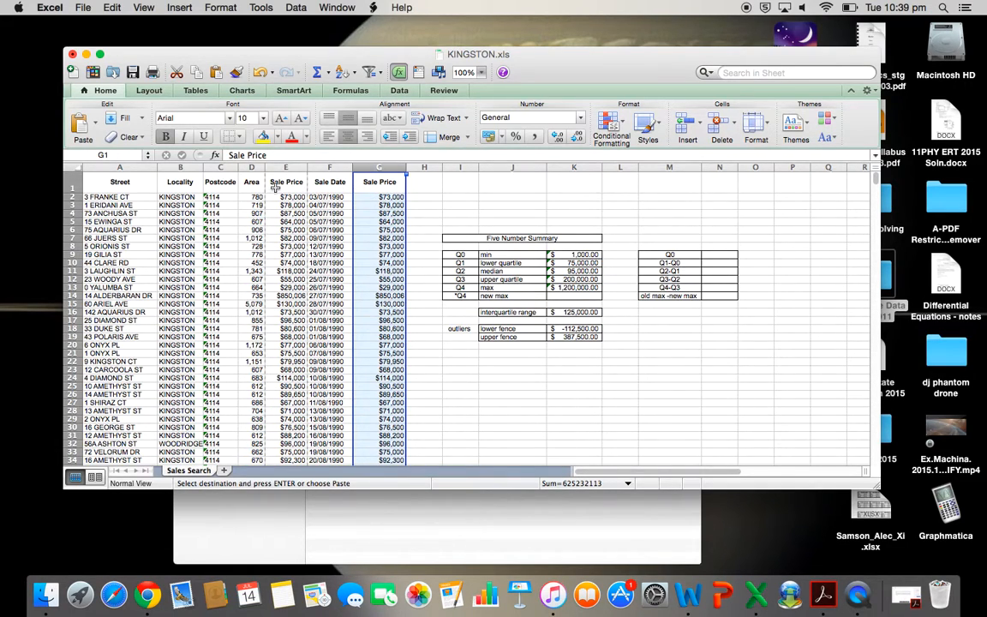
pyautogui.click(455, 190)
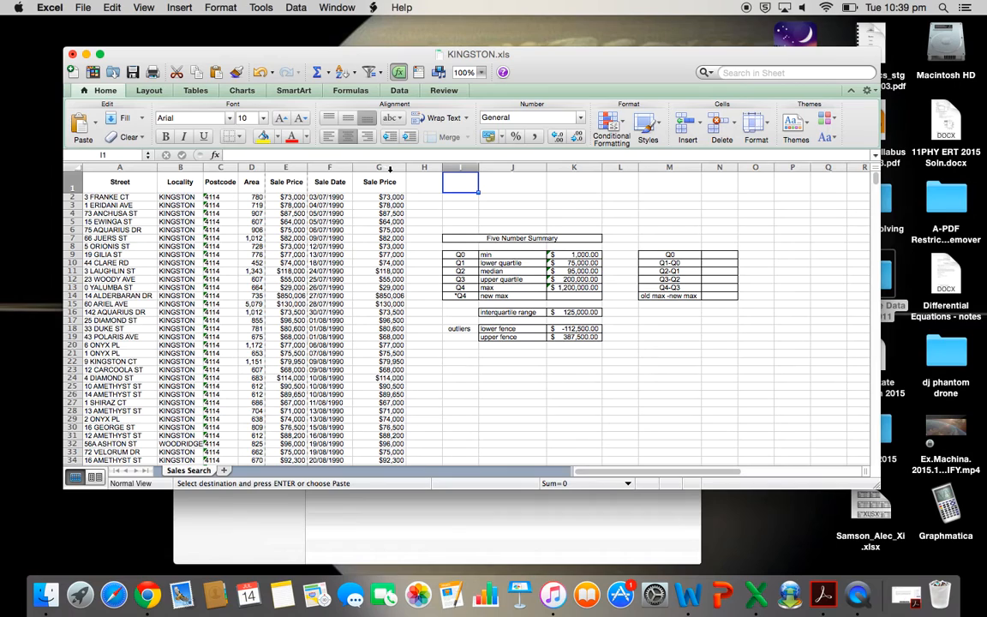
# Step: Sort the sales data in columns A to G in ascending order by the copied Sale Price column G
pyautogui.moveTo(388, 168); pyautogui.dragTo(123, 168)
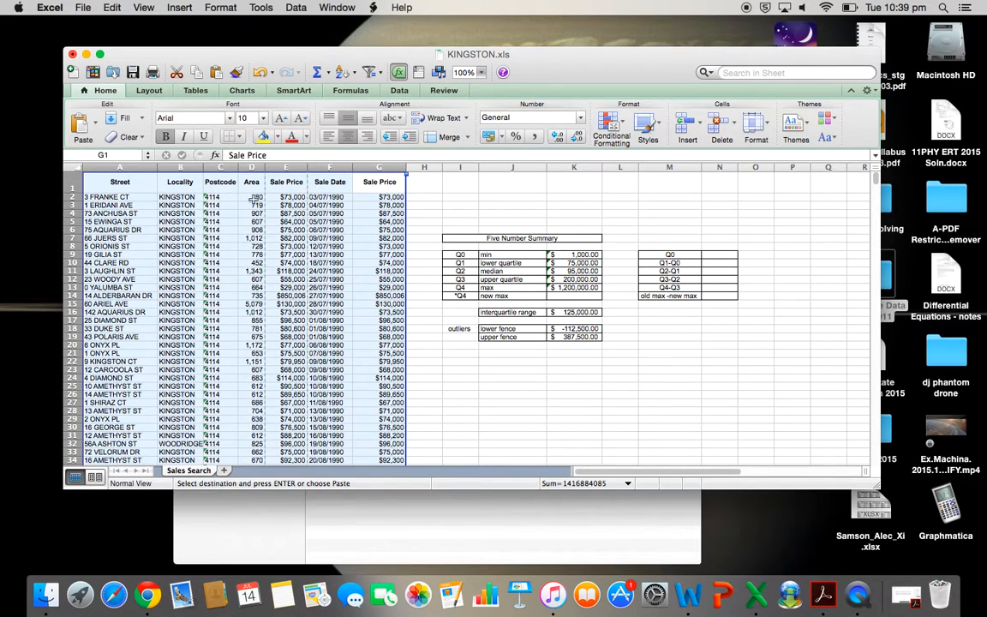
pyautogui.click(343, 74)
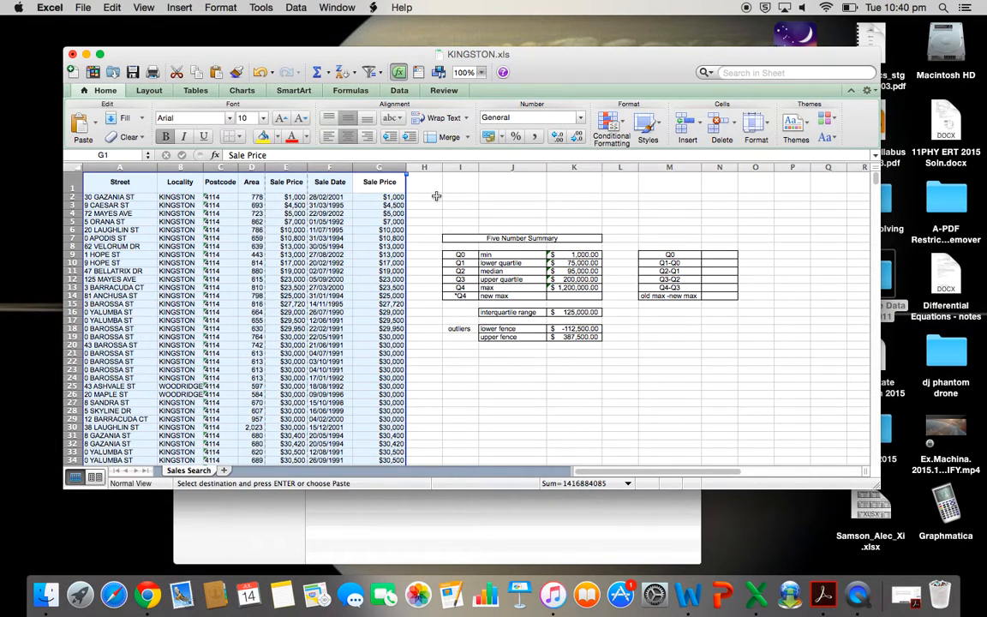
pyautogui.click(409, 198)
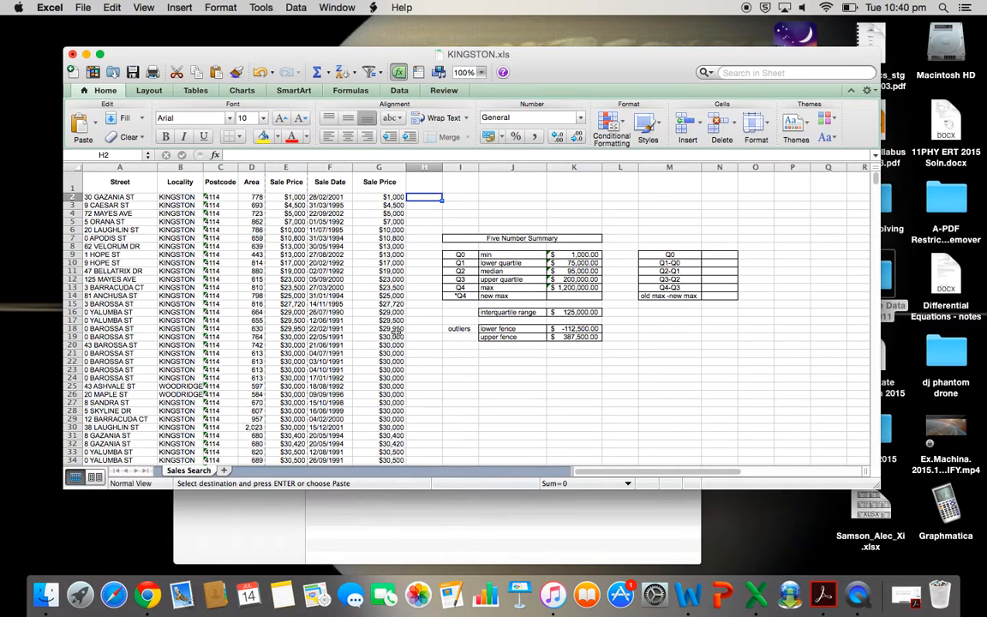
# Step: Check the upper fence in K19 and locate the highest sorted price in column G that does not exceed it
pyautogui.scroll(-8, 397, 332)
pyautogui.scroll(7, 396, 333)
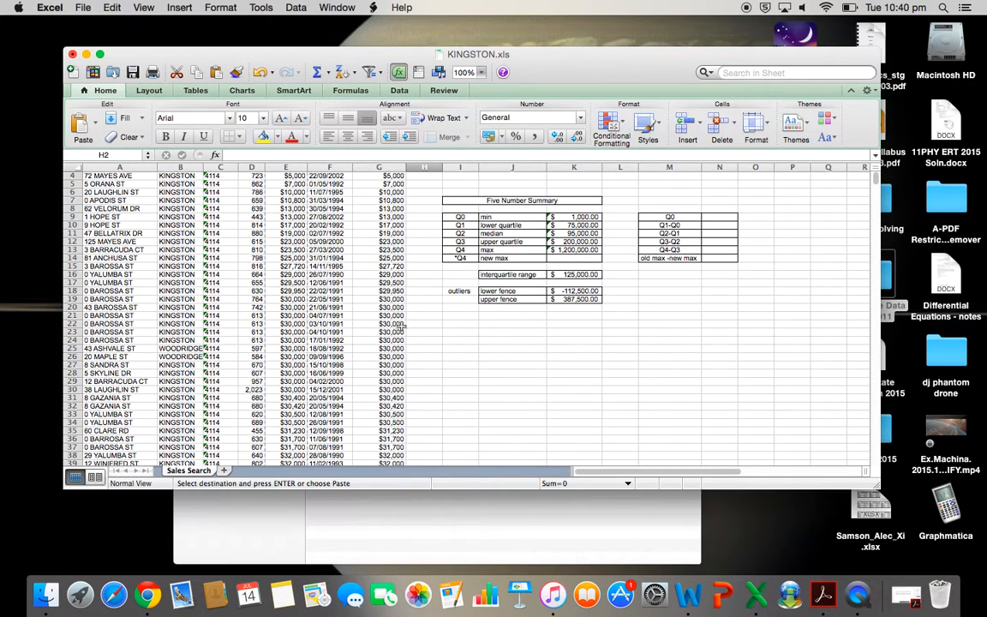
pyautogui.click(588, 299)
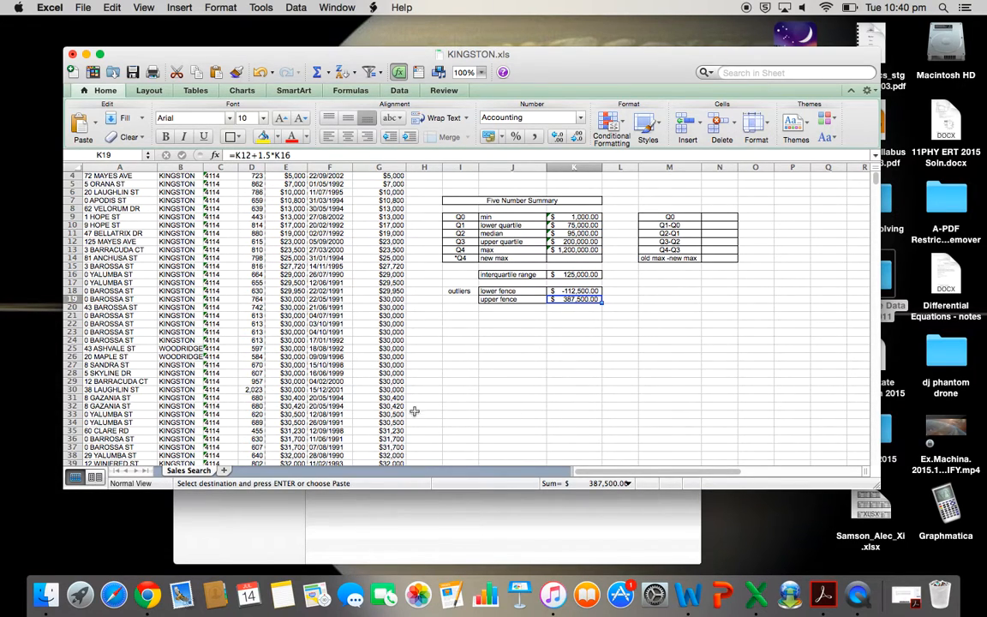
pyautogui.scroll(-7, 396, 399)
pyautogui.scroll(-20, 396, 399)
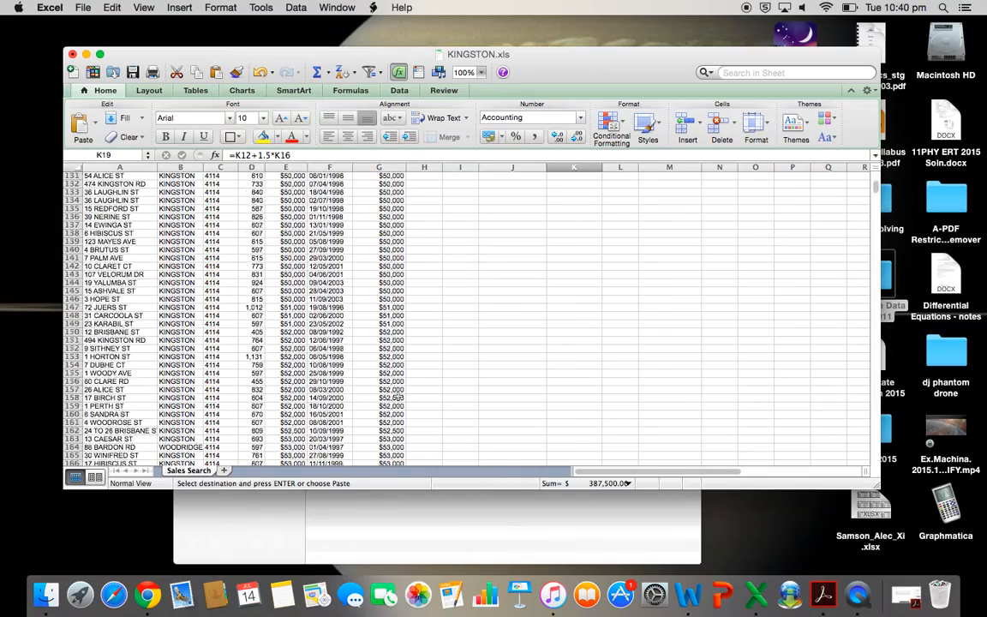
pyautogui.moveTo(875, 196); pyautogui.dragTo(877, 460)
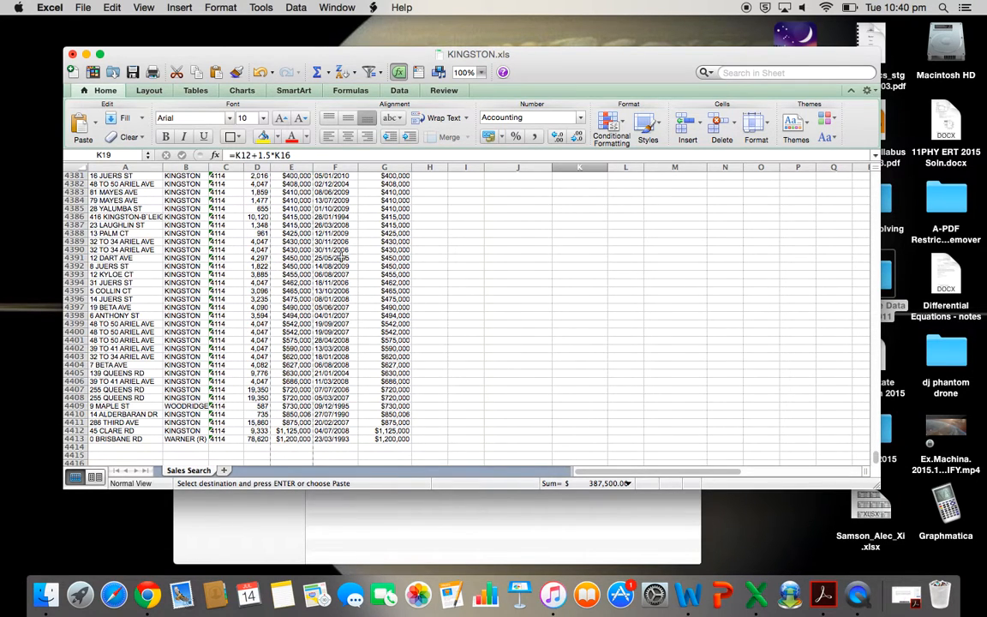
pyautogui.scroll(5, 367, 271)
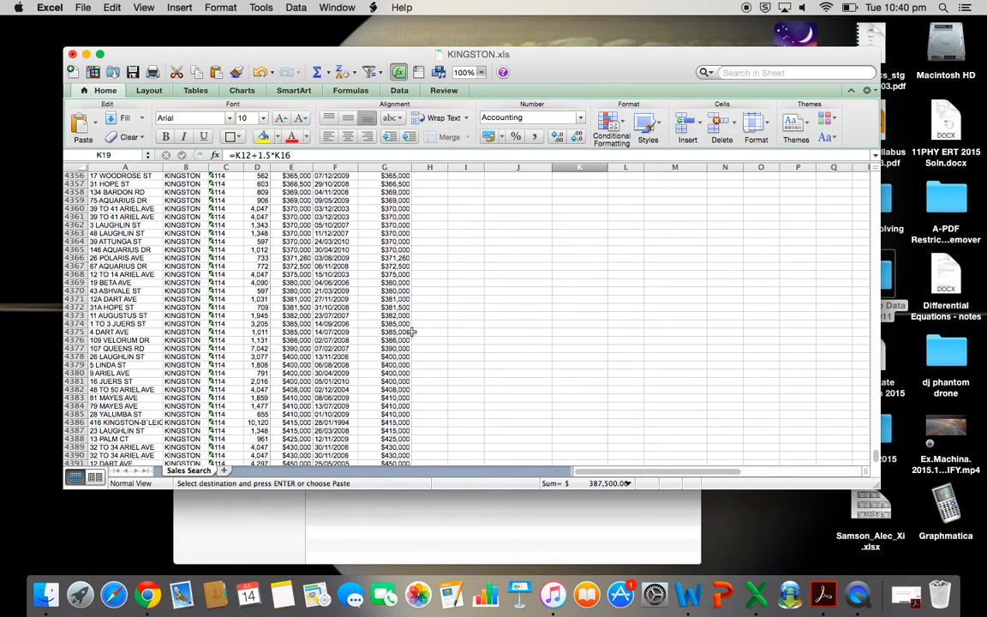
pyautogui.click(384, 340)
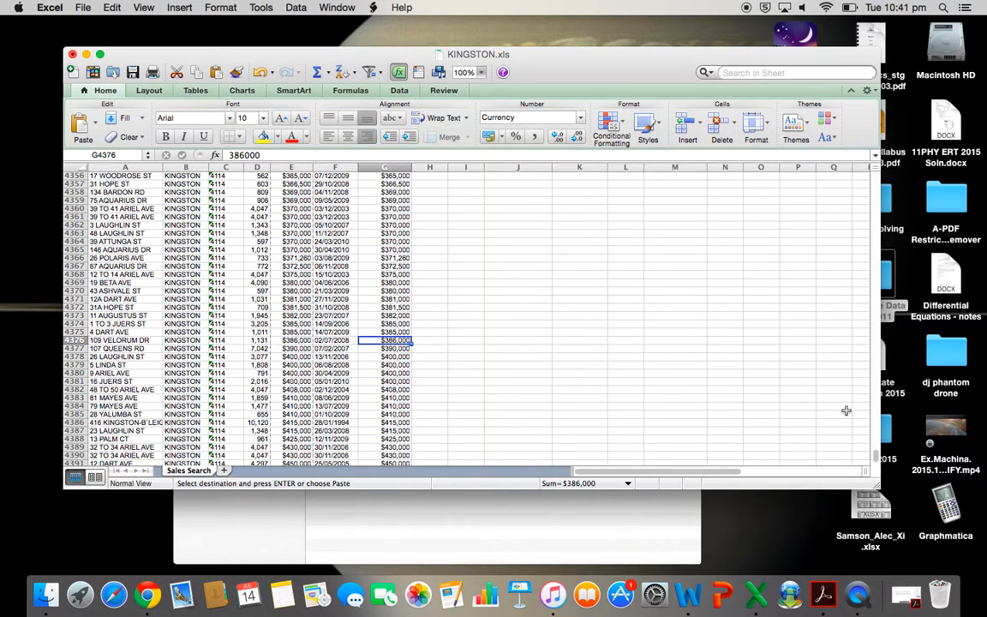
# Step: Set the new max in K14 with the formula =G4376
pyautogui.moveTo(877, 459); pyautogui.dragTo(880, 248)
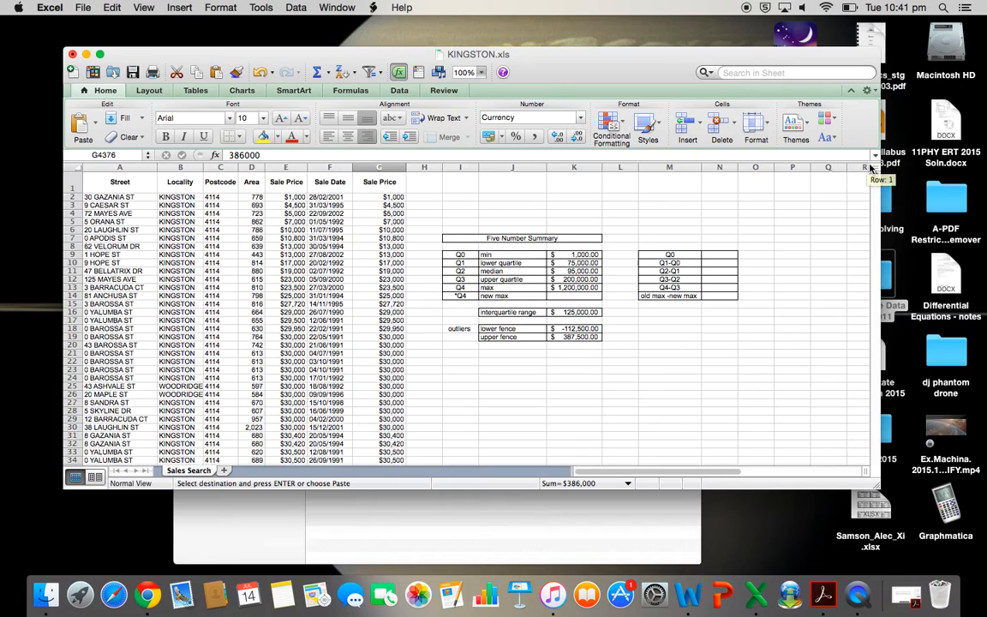
pyautogui.click(561, 298)
pyautogui.write('=')
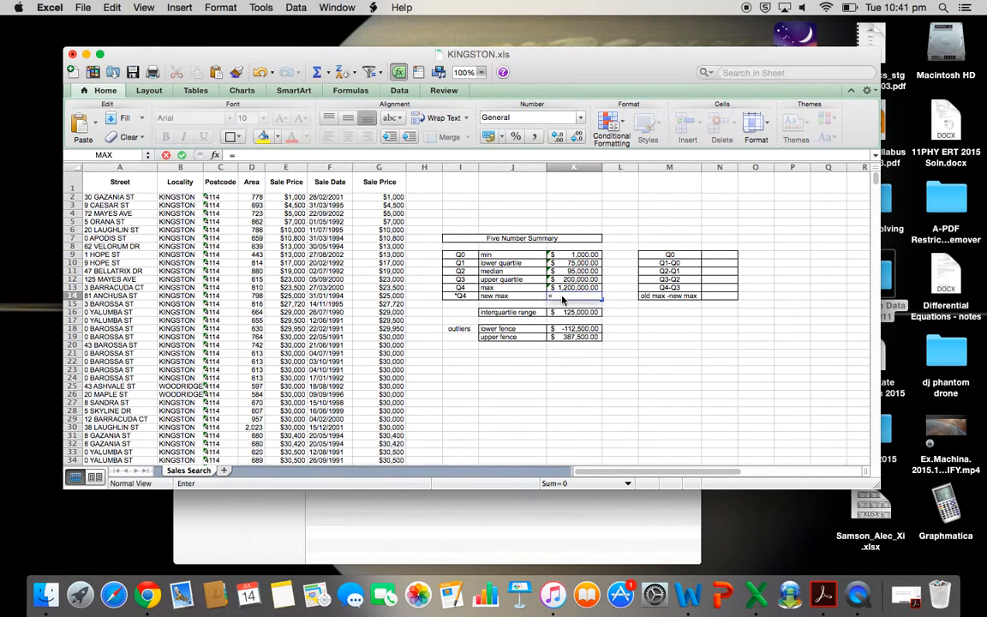
pyautogui.write('g4376')
pyautogui.press('Return')
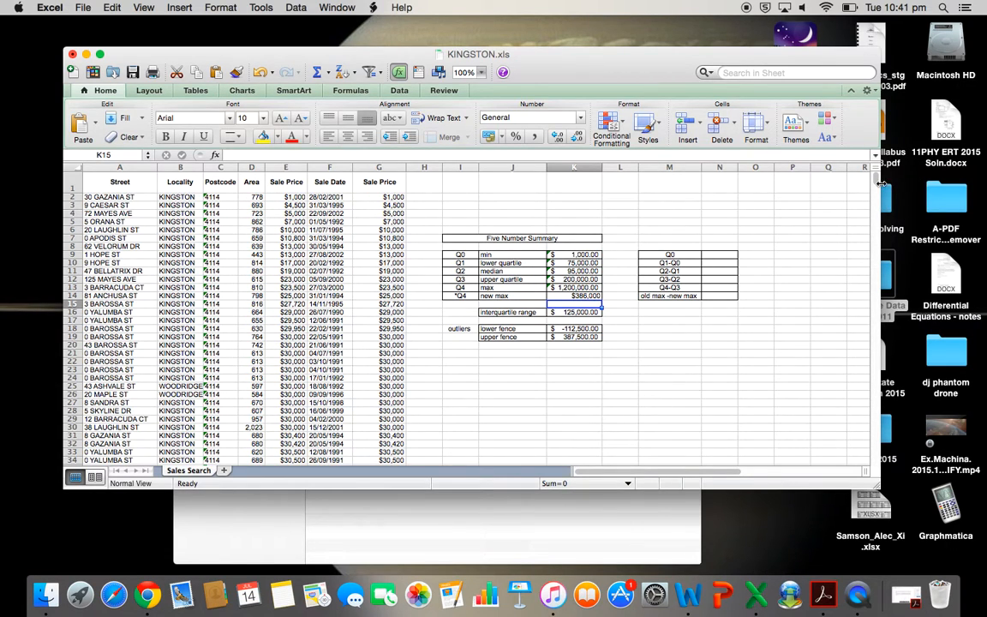
# Step: Fill the outlier prices above the upper fence, G4377 to G4413, with yellow
pyautogui.moveTo(875, 182); pyautogui.dragTo(875, 462)
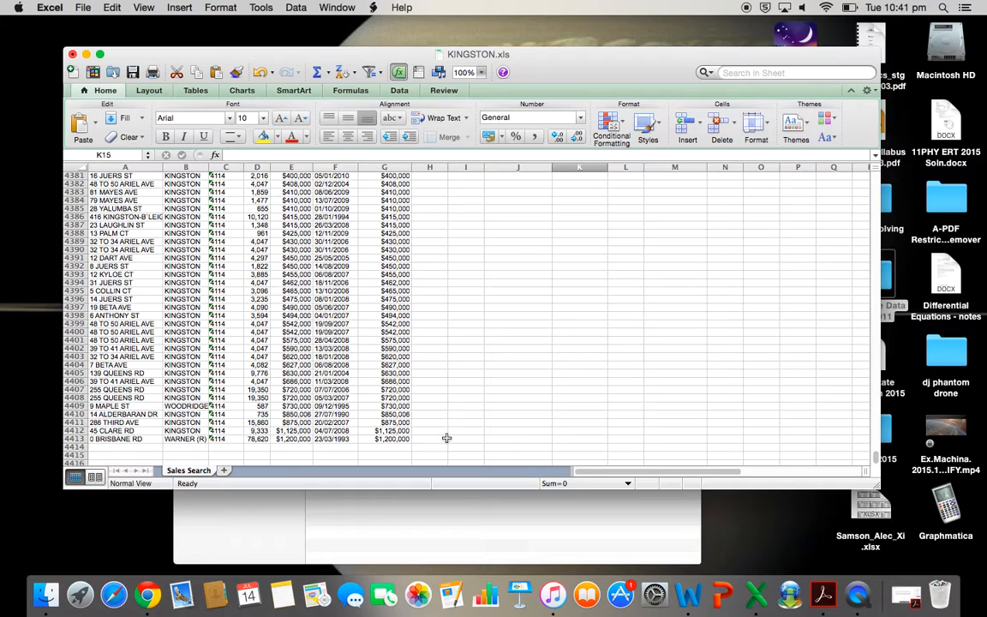
pyautogui.moveTo(394, 439); pyautogui.dragTo(396, 241)
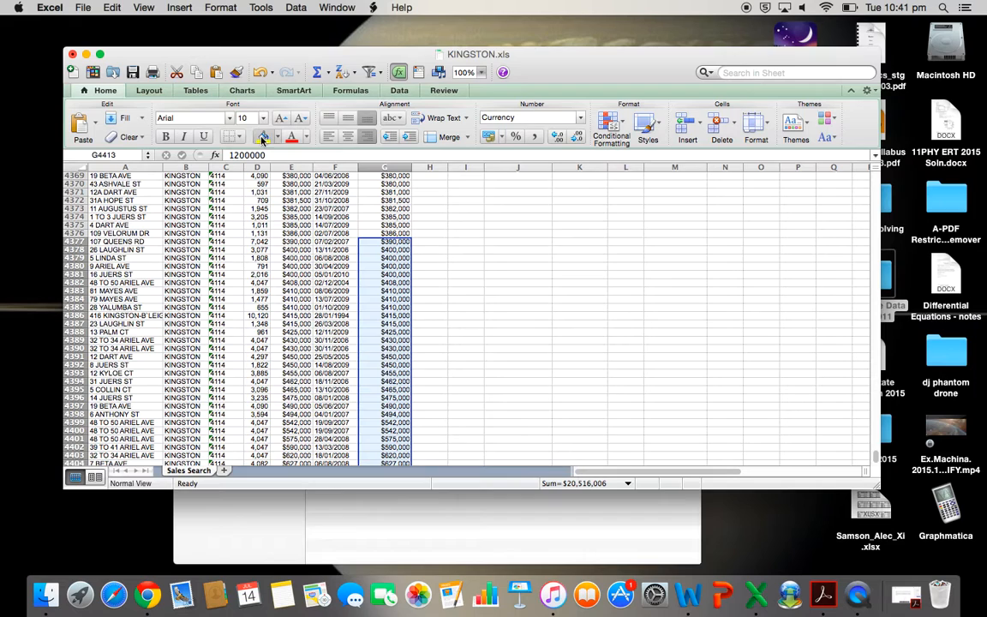
pyautogui.click(263, 137)
pyautogui.click(540, 307)
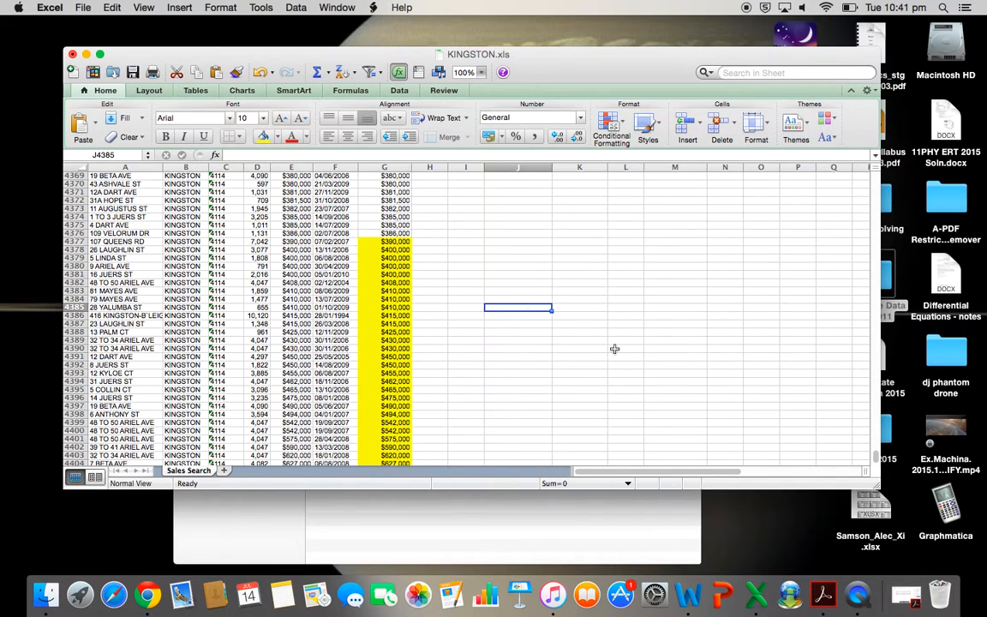
# Step: Examine the range of yellow outlier prices at the end of column G
pyautogui.scroll(-3, 614, 349)
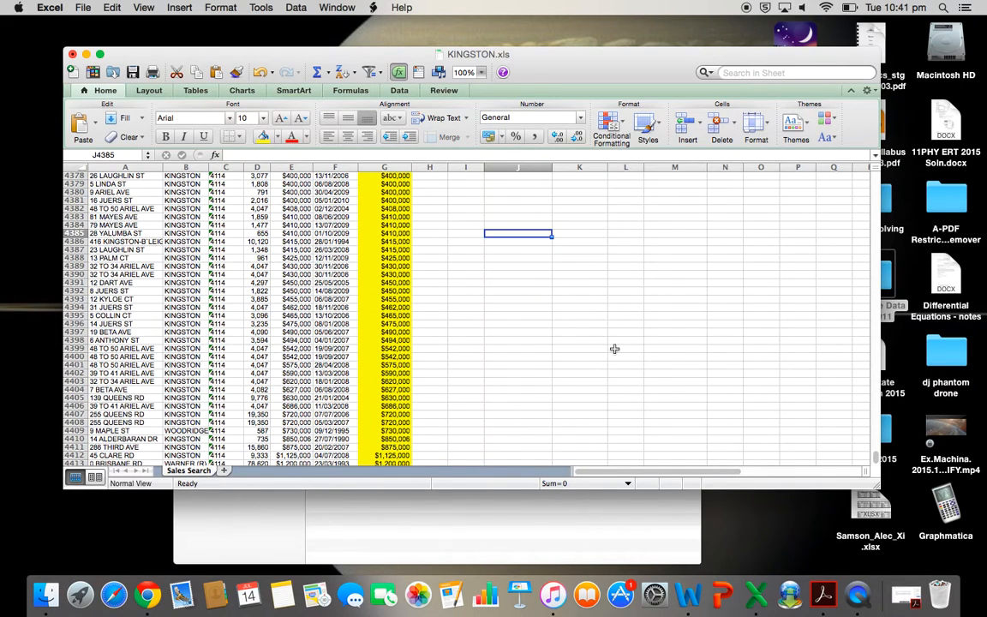
pyautogui.scroll(-2, 614, 348)
pyautogui.scroll(3, 614, 349)
pyautogui.scroll(3, 614, 349)
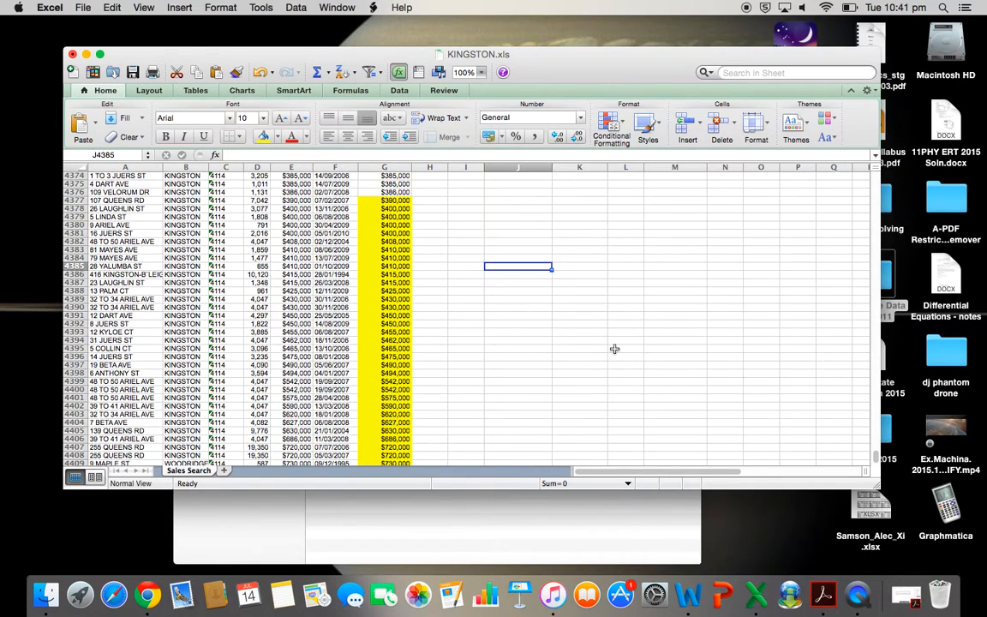
pyautogui.scroll(-3, 614, 349)
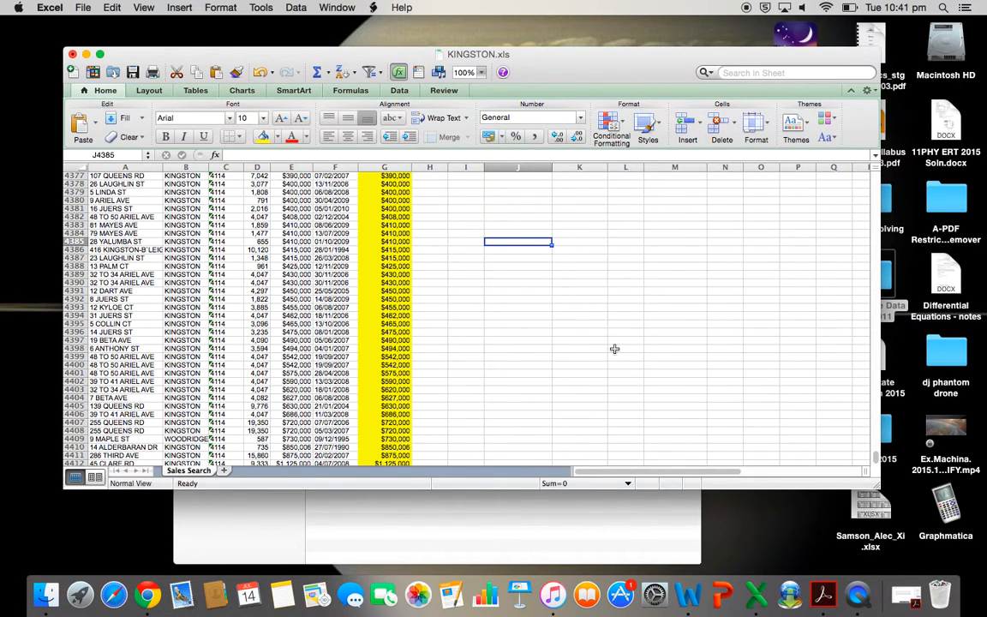
pyautogui.scroll(-1, 614, 348)
pyautogui.scroll(-1, 554, 347)
pyautogui.scroll(3, 555, 347)
pyautogui.scroll(-1, 554, 347)
pyautogui.scroll(1, 555, 347)
pyautogui.scroll(1, 554, 347)
pyautogui.scroll(-1, 555, 347)
pyautogui.scroll(3, 554, 347)
pyautogui.hscroll(1, 554, 347)
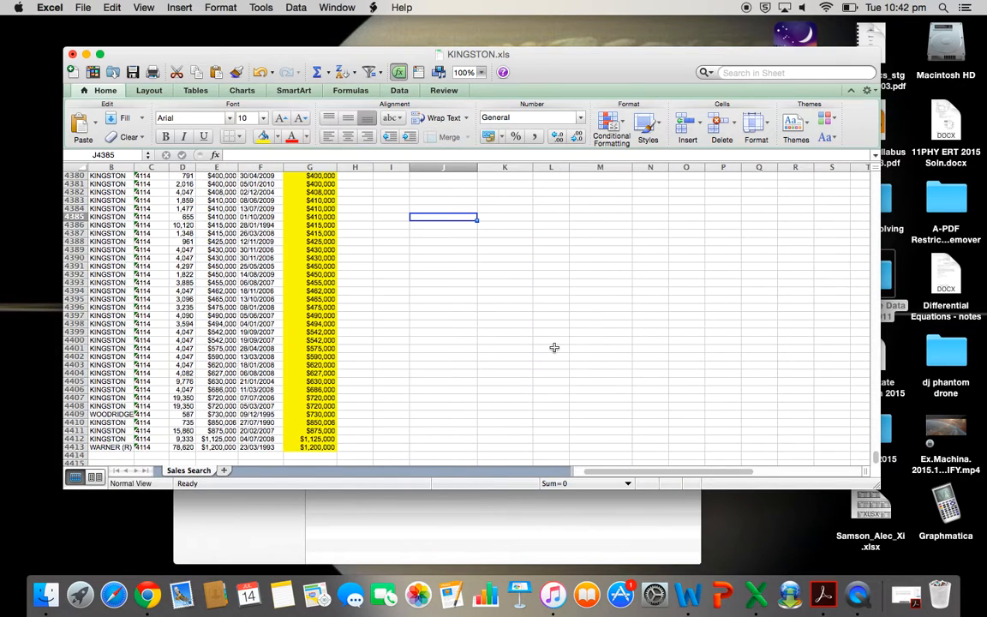
# Step: Merge cells M8 and N8 above the quartile difference table and enter the heading "stacks"
pyautogui.scroll(20, 555, 347)
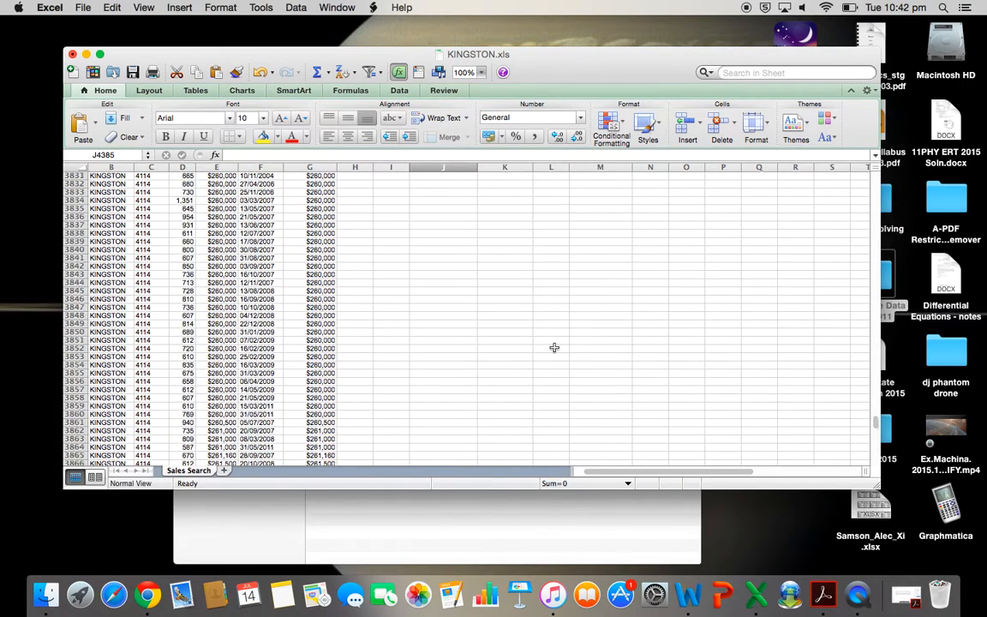
pyautogui.moveTo(875, 402); pyautogui.dragTo(888, 198)
pyautogui.click(660, 360)
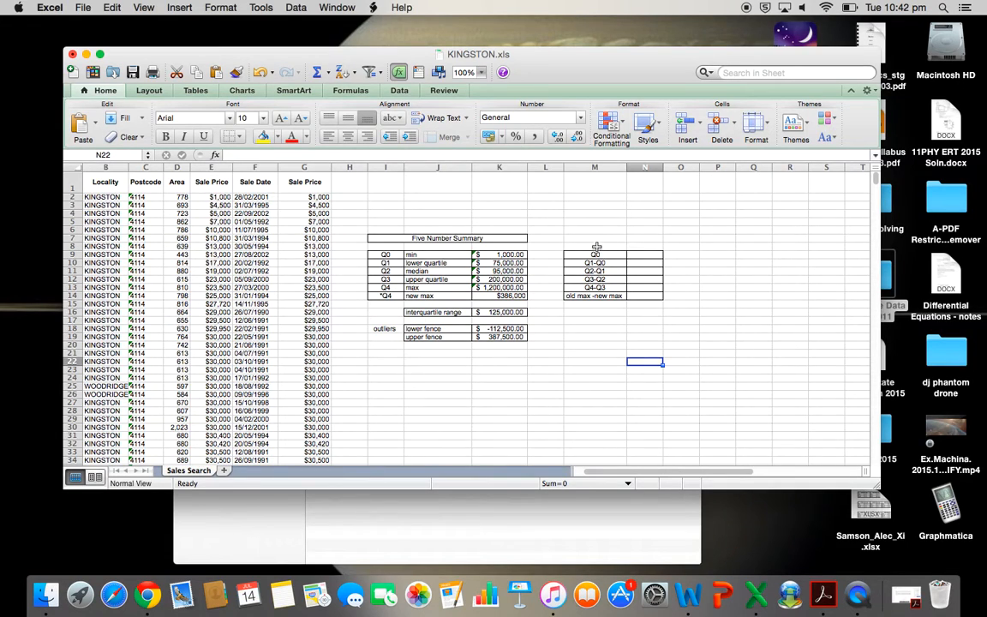
pyautogui.moveTo(591, 246); pyautogui.dragTo(645, 246)
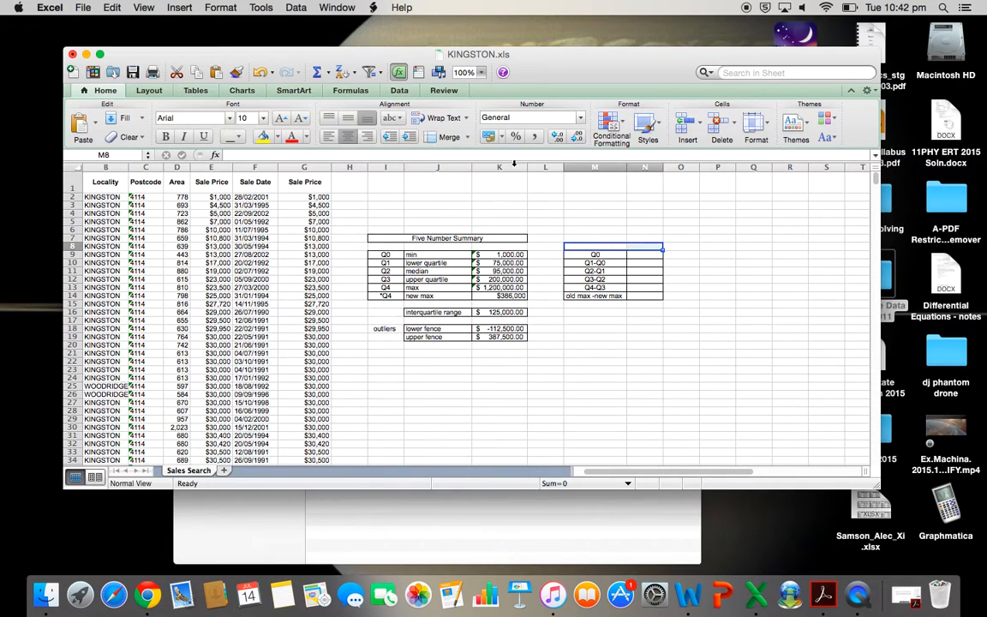
pyautogui.click(447, 137)
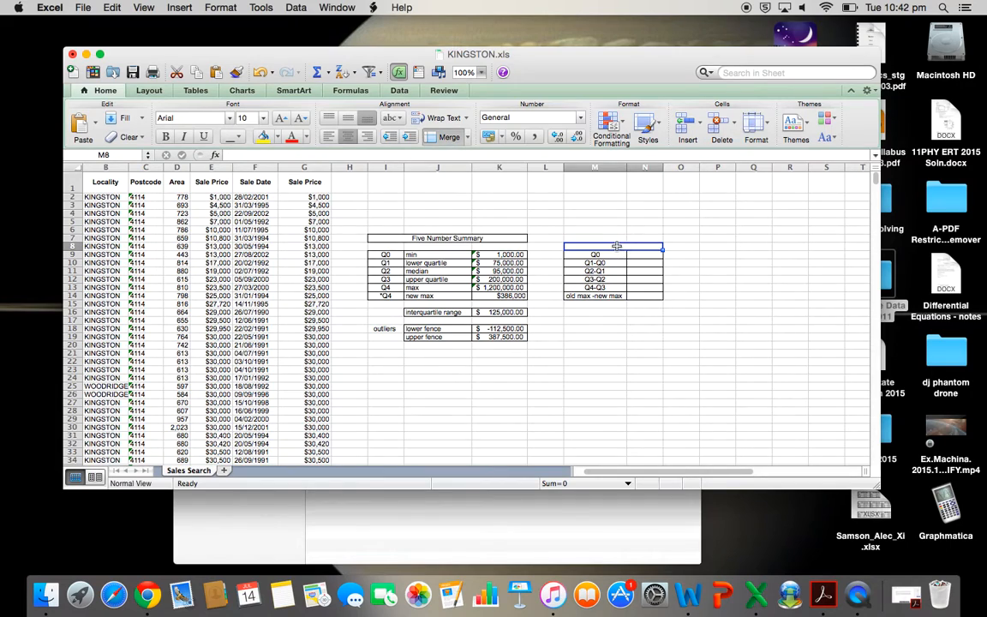
pyautogui.doubleClick(617, 246)
pyautogui.write('stack')
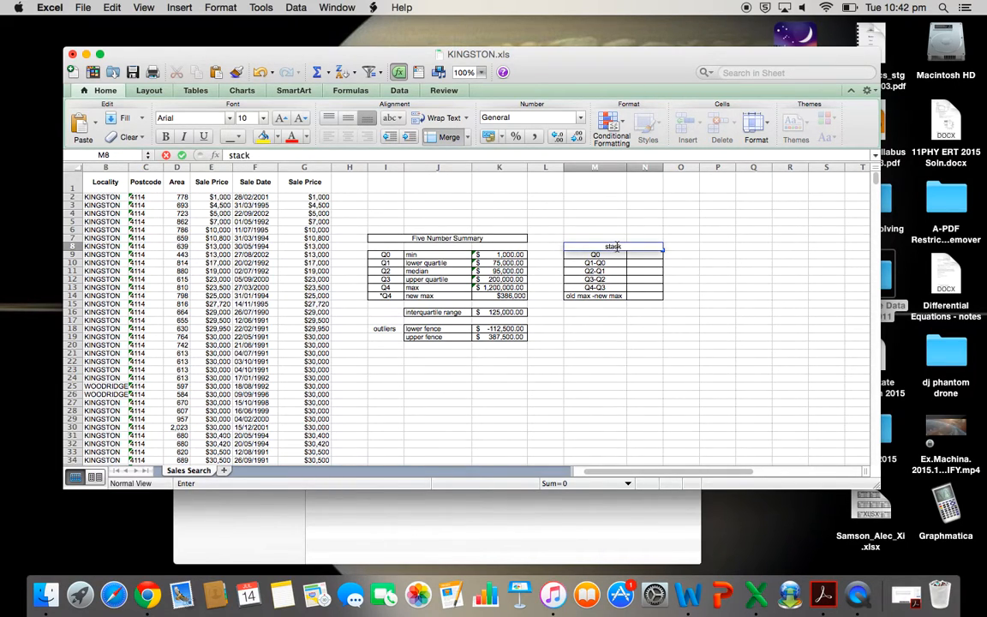
pyautogui.click(784, 290)
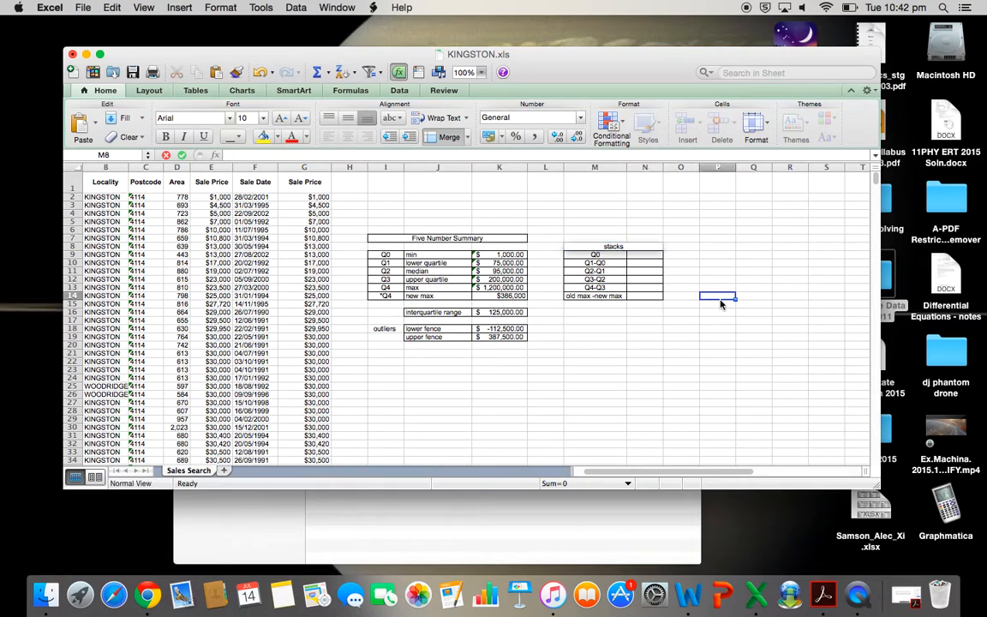
# Step: Add an outline border around the merged "stacks" heading cell
pyautogui.click(628, 245)
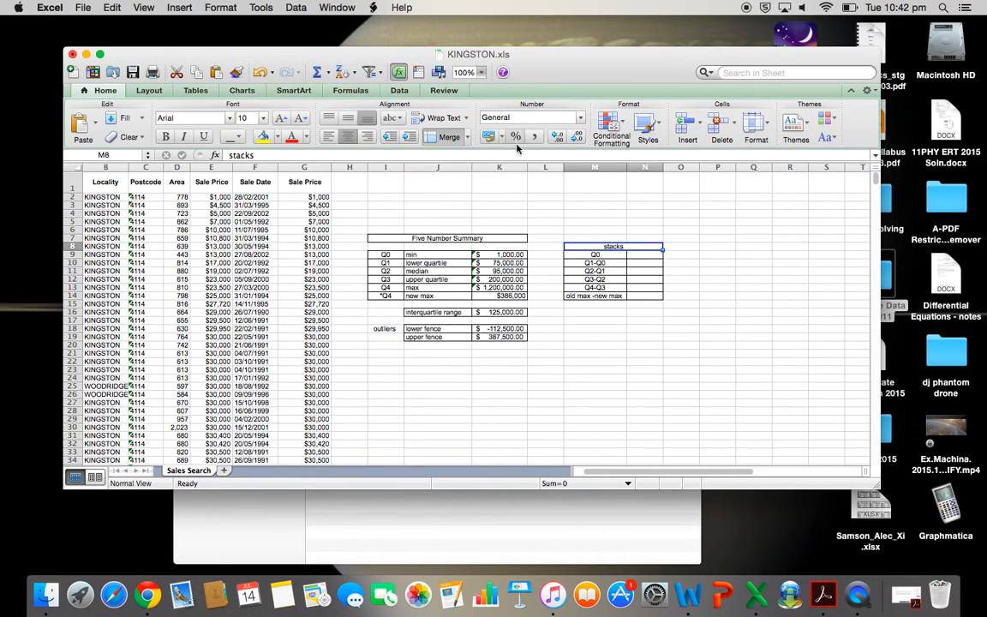
pyautogui.click(238, 139)
pyautogui.click(275, 172)
pyautogui.click(789, 412)
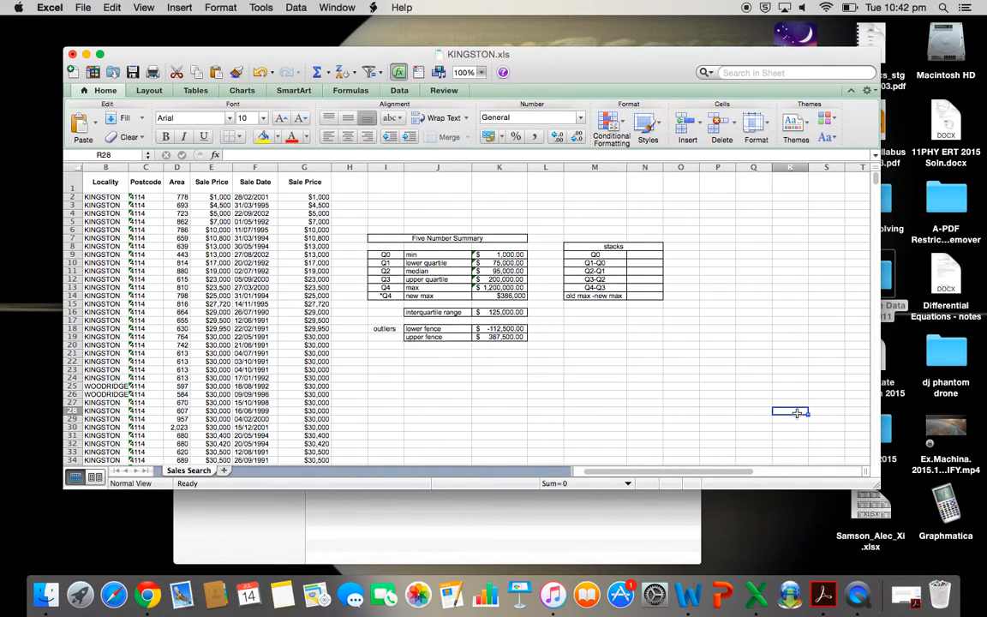
# Step: Change the first row label of the stacks table in M9 to Q0-0
pyautogui.click(639, 252)
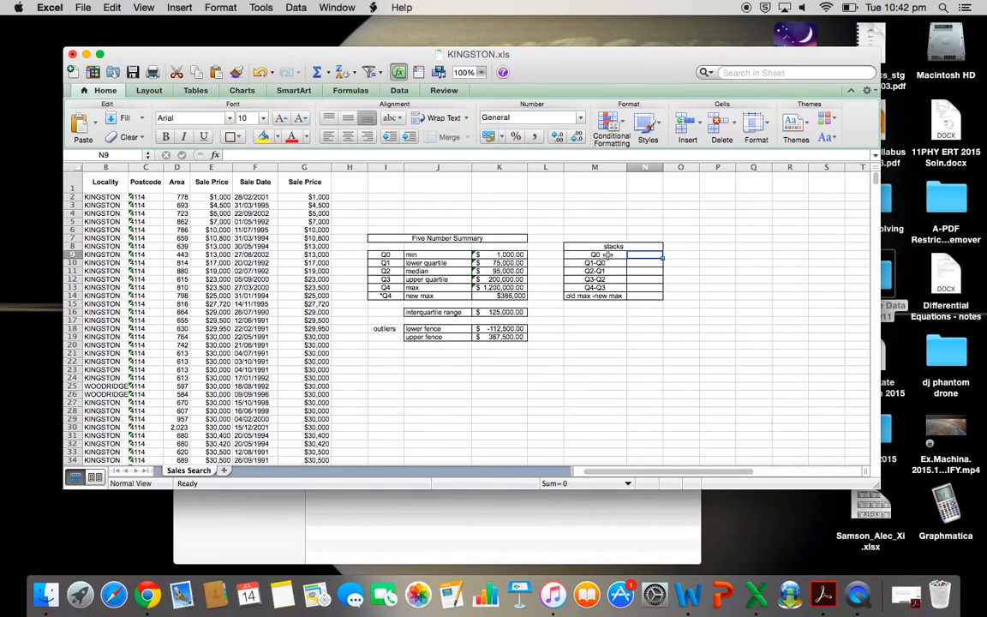
pyautogui.doubleClick(606, 254)
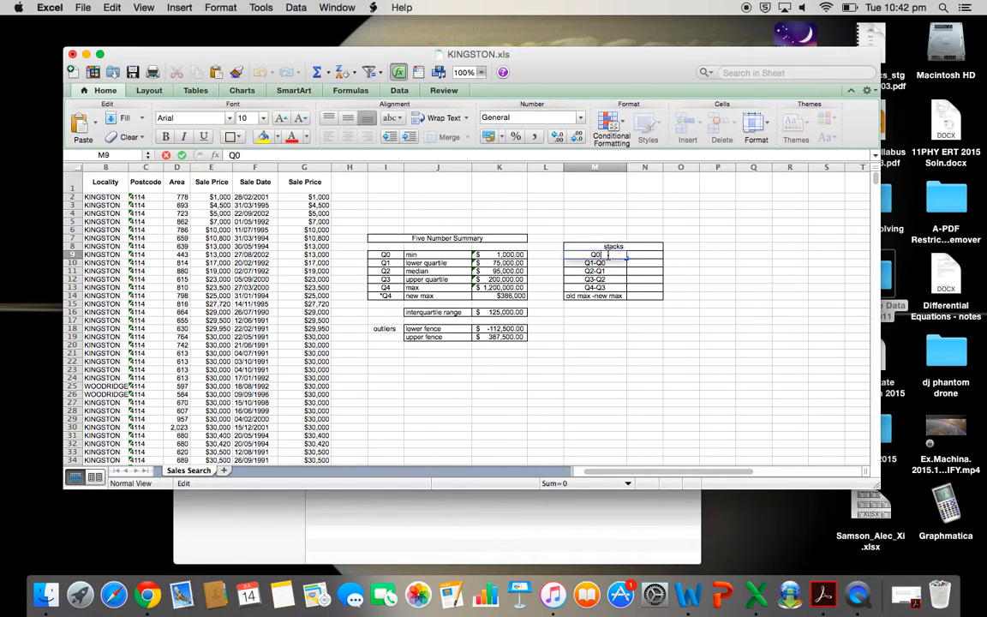
pyautogui.write('-0')
# Step: Calculate the Q0-0 stack in N9 with =K9
pyautogui.click(638, 256)
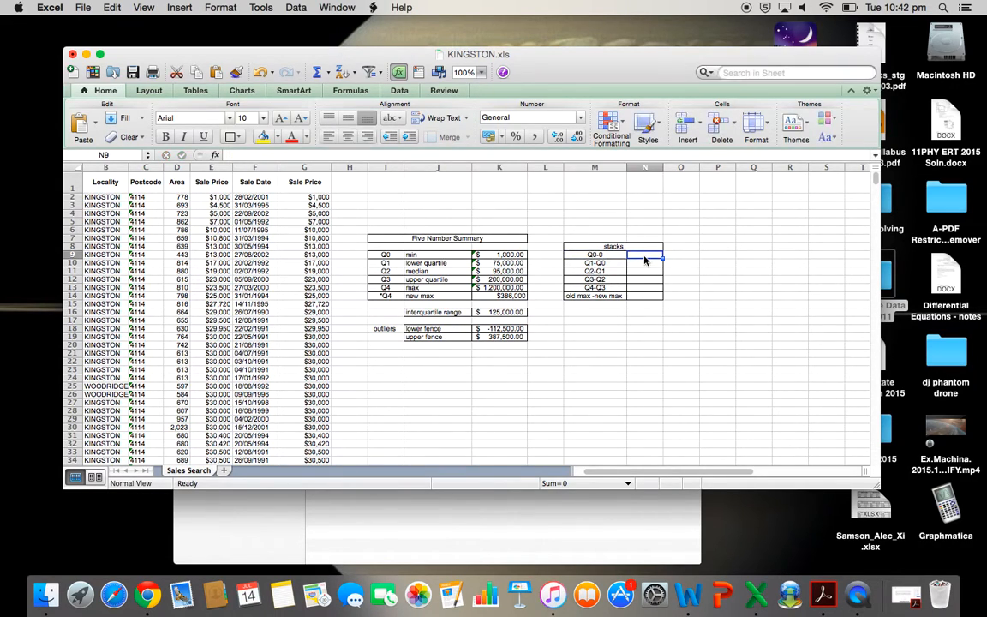
pyautogui.write('=')
pyautogui.click(499, 255)
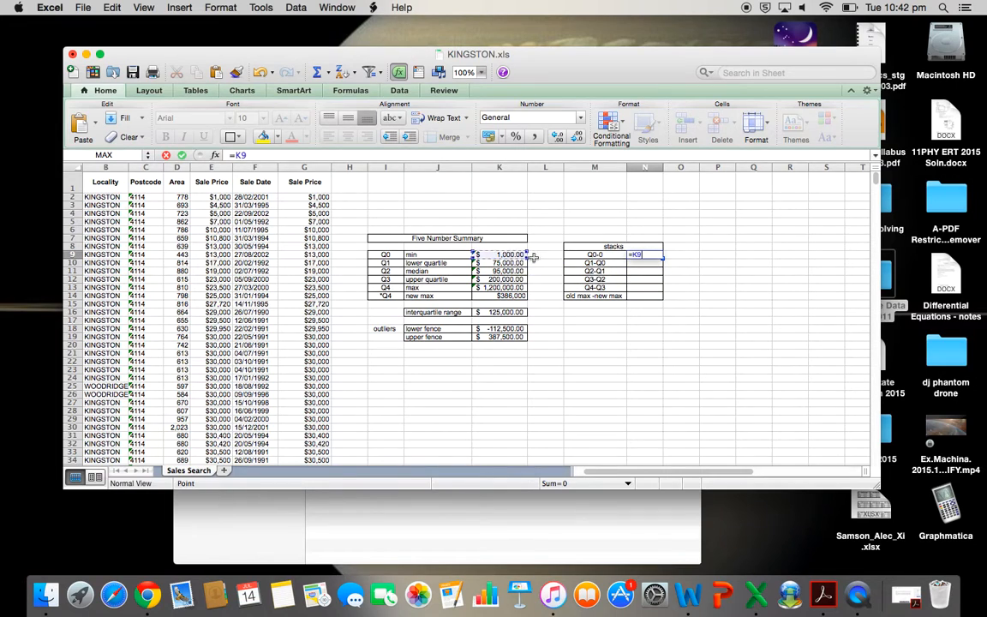
pyautogui.press('Return')
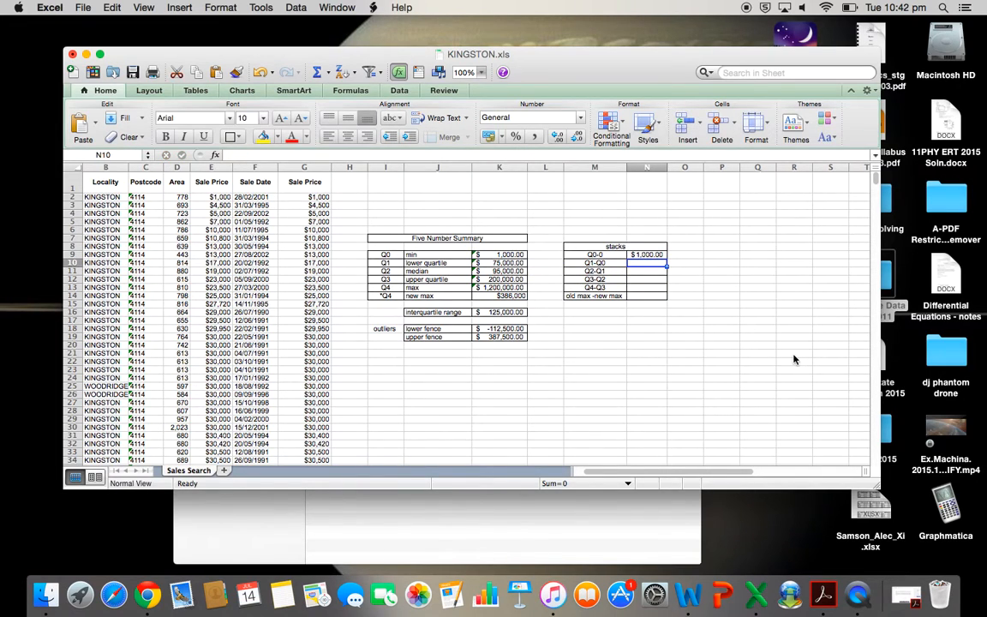
# Step: Calculate the Q1-Q0 stack in N10 with =K10-K9
pyautogui.doubleClick(643, 263)
pyautogui.write('=')
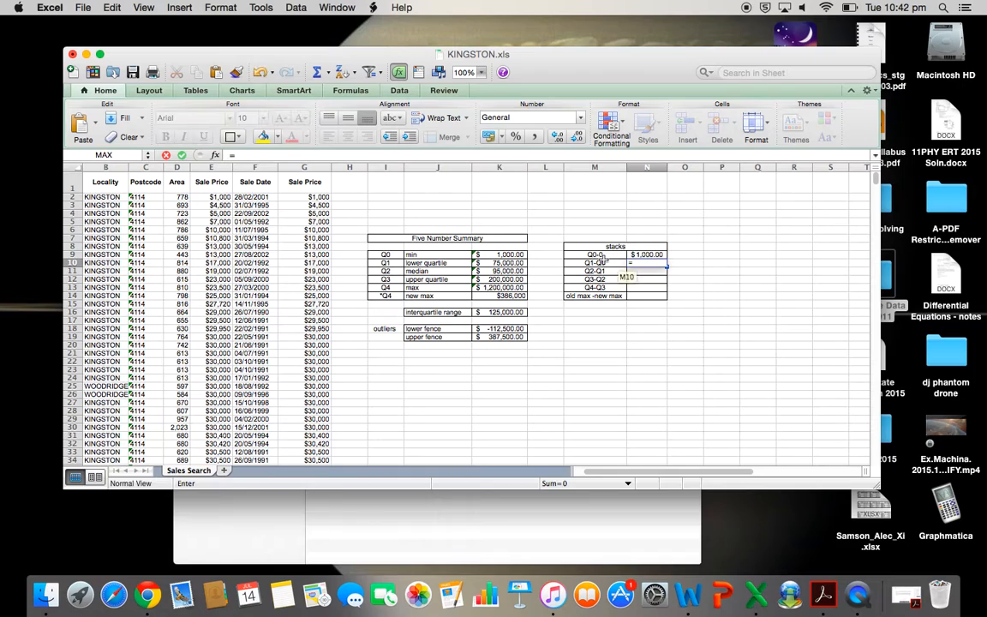
pyautogui.click(505, 263)
pyautogui.click(507, 266)
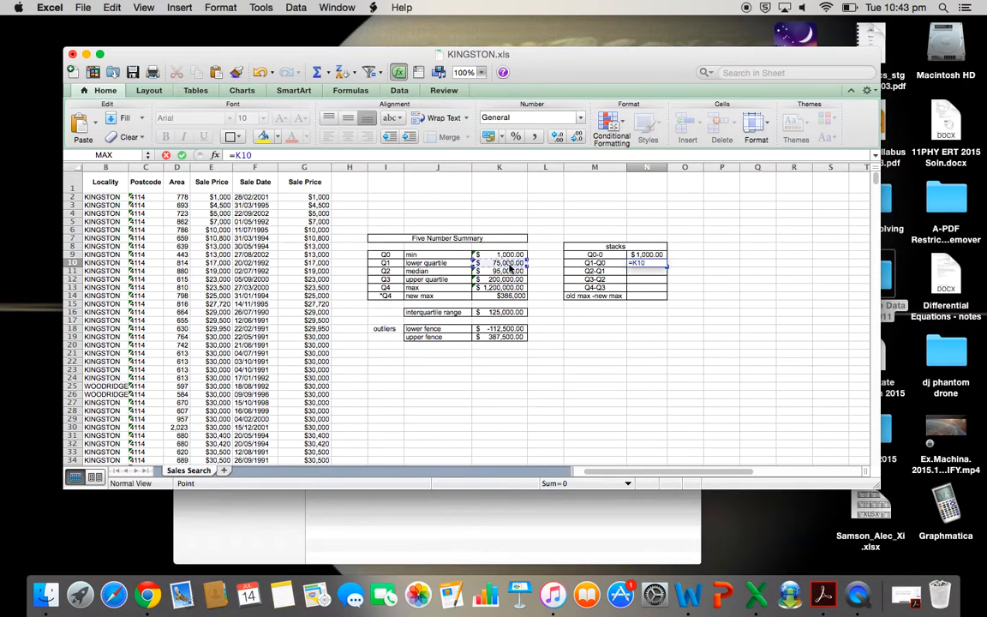
pyautogui.write('-')
pyautogui.click(512, 254)
pyautogui.press('Return')
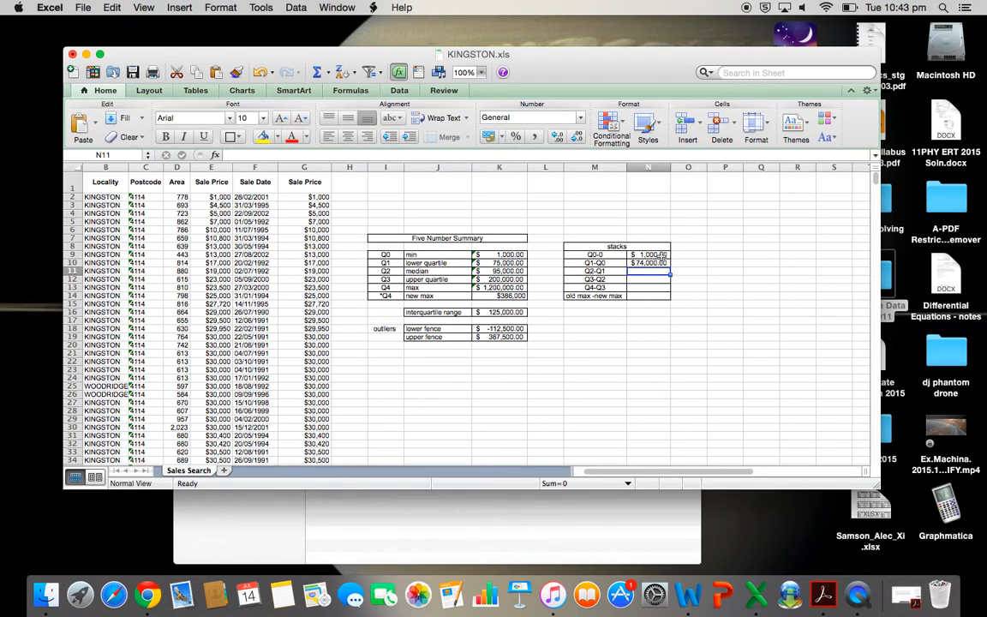
# Step: Fill the N10 formula down through N13 and widen column N to fit the stack values
pyautogui.press('Up')
pyautogui.moveTo(671, 267); pyautogui.dragTo(674, 290)
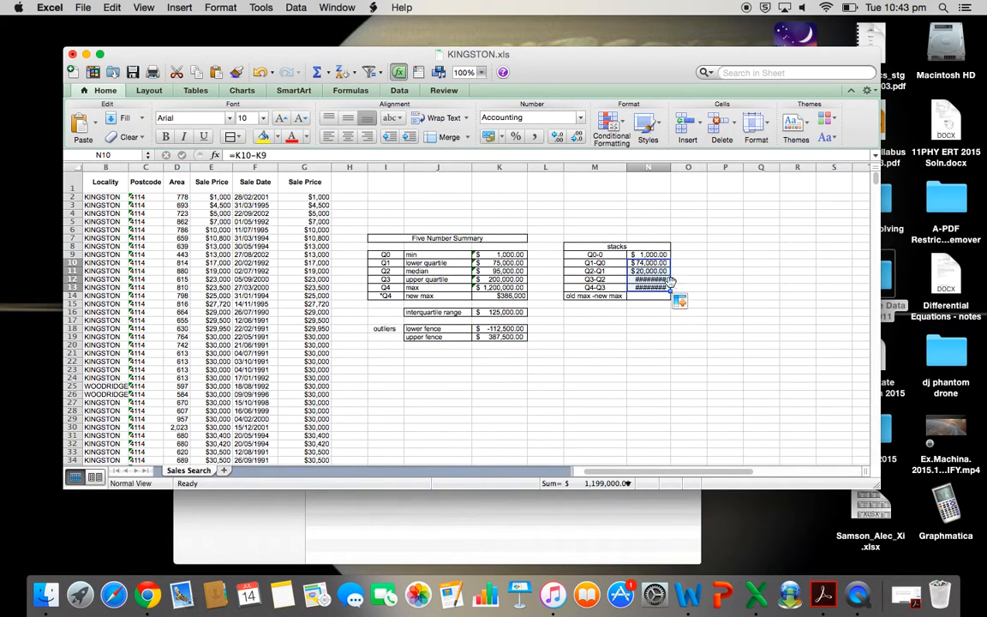
pyautogui.moveTo(670, 166); pyautogui.dragTo(683, 166)
pyautogui.click(739, 303)
# Step: Inspect the Q3-Q2 stack formula in N12 and the five number summary cells it references
pyautogui.click(653, 280)
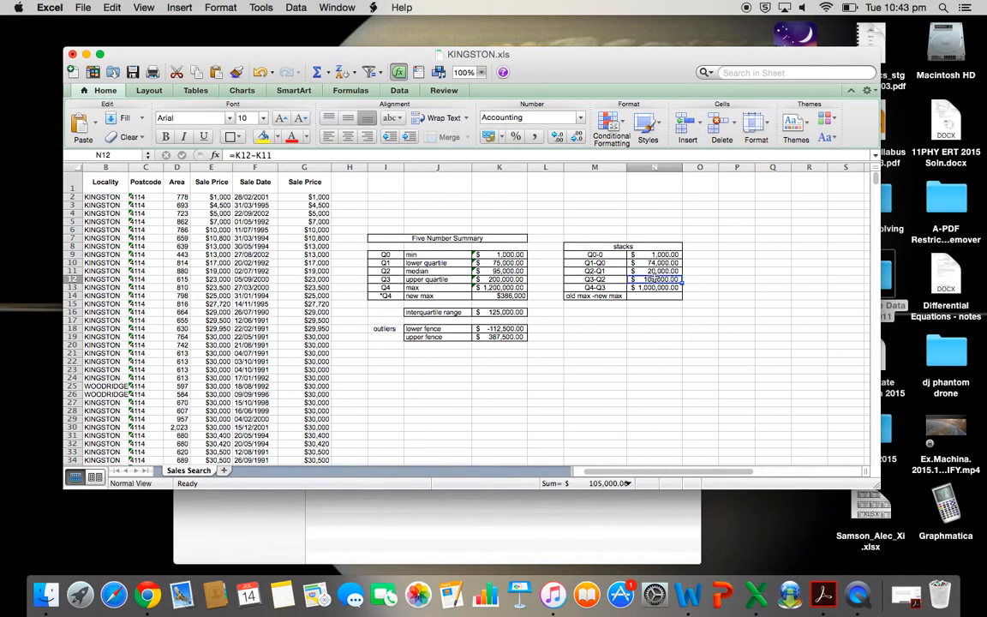
pyautogui.doubleClick(656, 279)
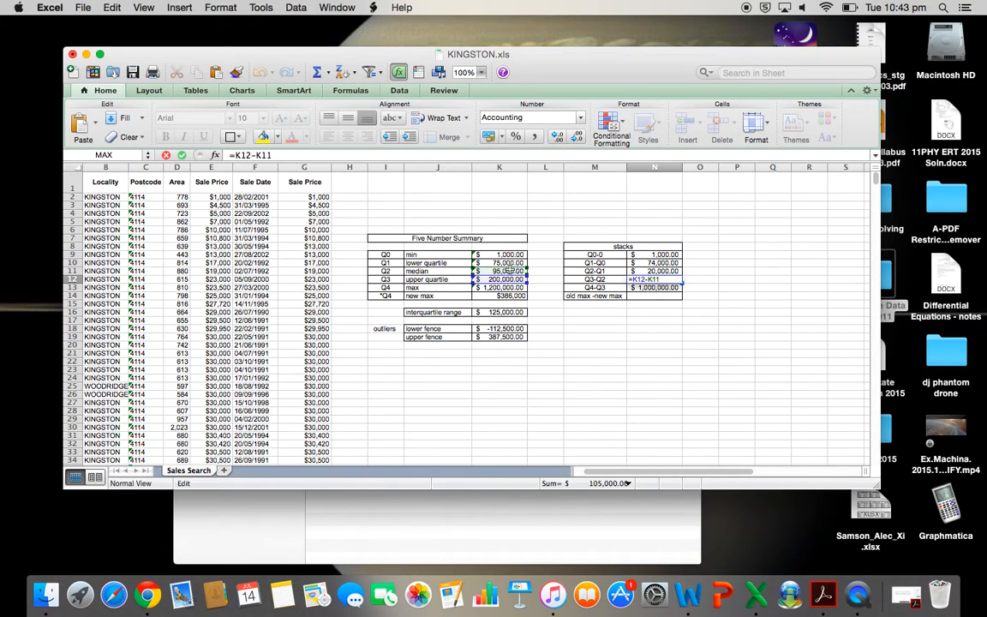
pyautogui.press('Return')
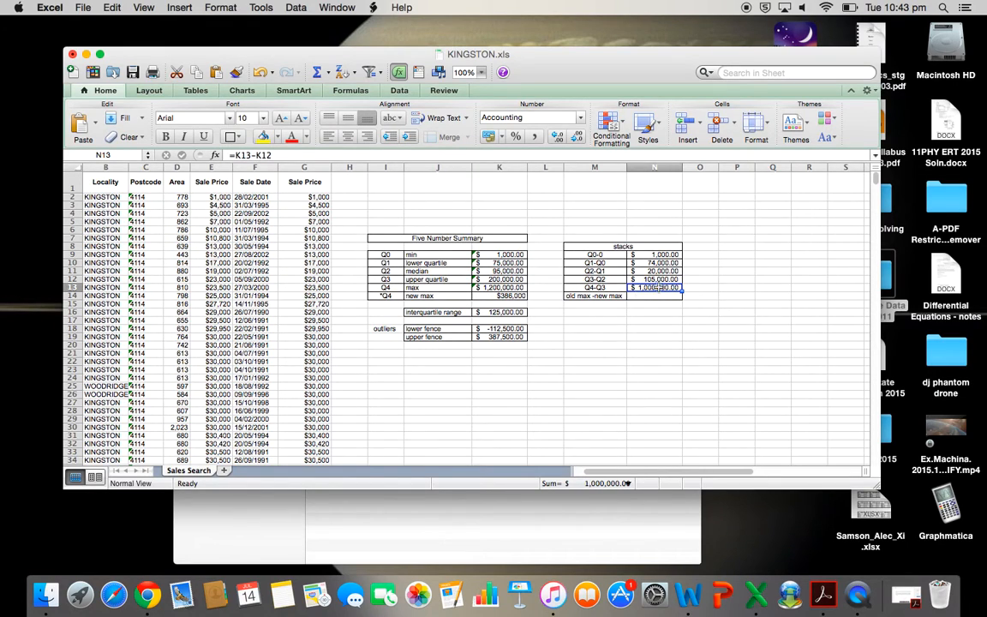
# Step: Change the Q4-Q3 stack formula in N13 to =K14-K12 so it uses the new maximum
pyautogui.doubleClick(655, 288)
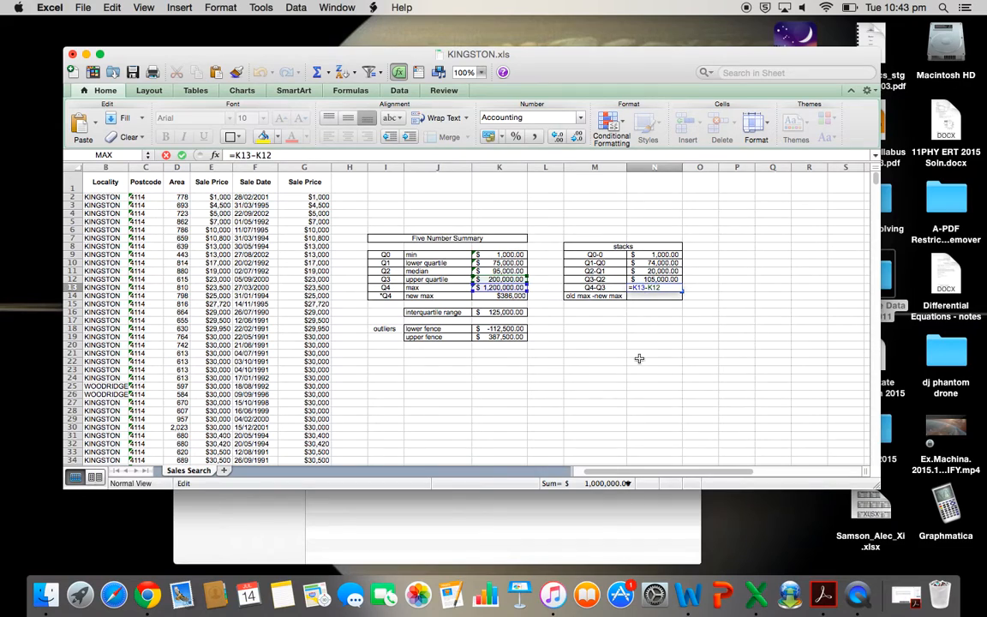
pyautogui.press('BackSpace')
pyautogui.write('4')
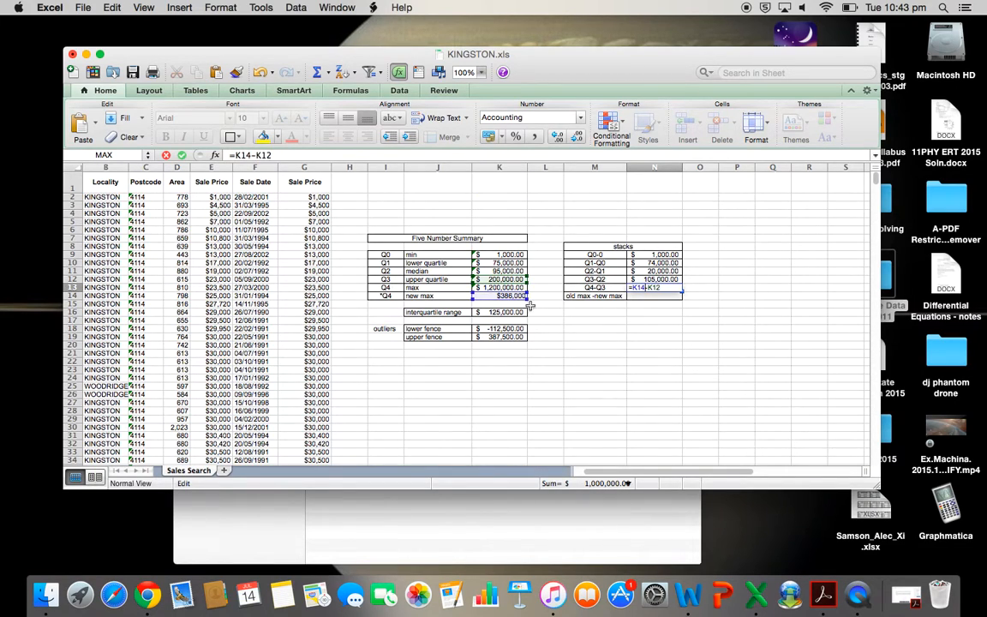
pyautogui.press('Return')
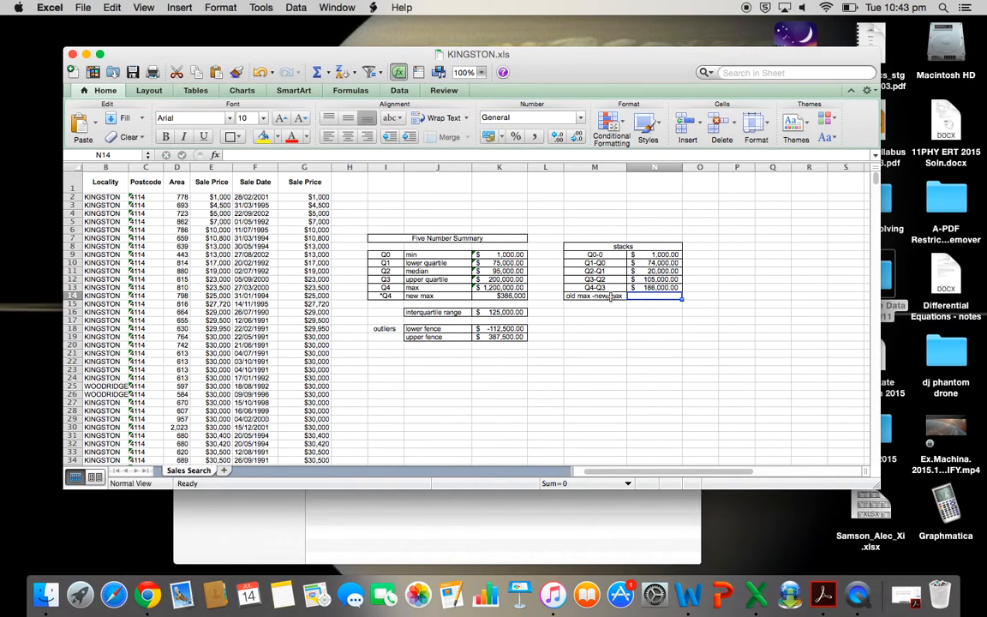
# Step: Calculate the old max -new max stack in N14 with =K13-K14
pyautogui.doubleClick(639, 296)
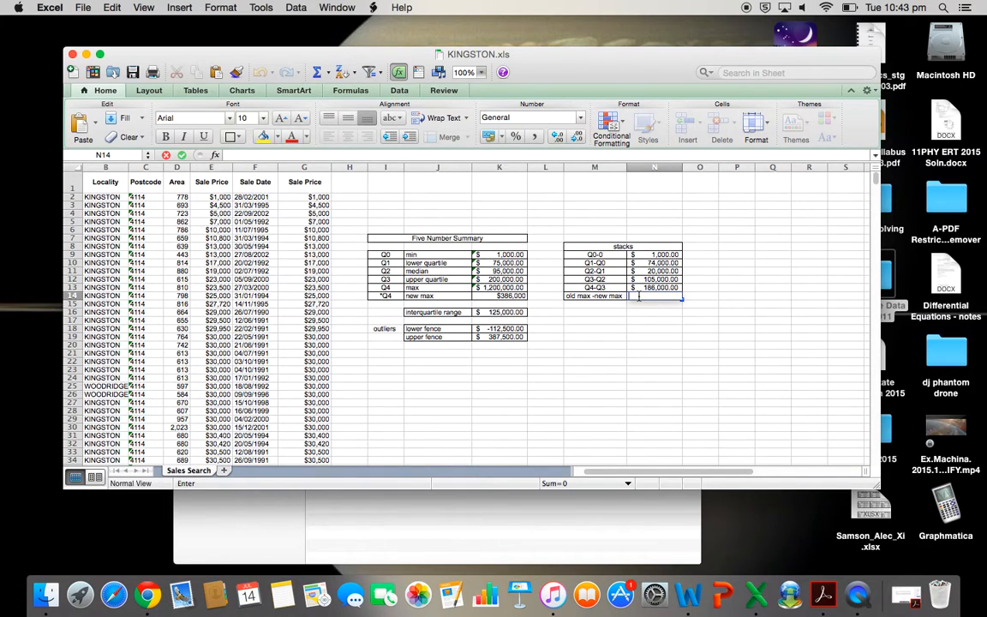
pyautogui.write('=')
pyautogui.click(509, 291)
pyautogui.write('-')
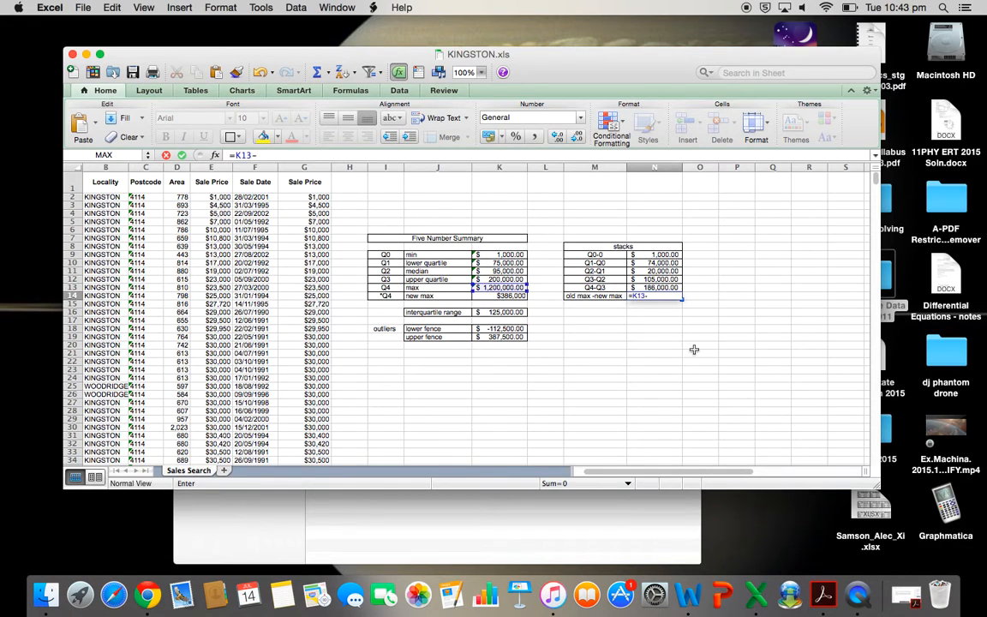
pyautogui.click(510, 295)
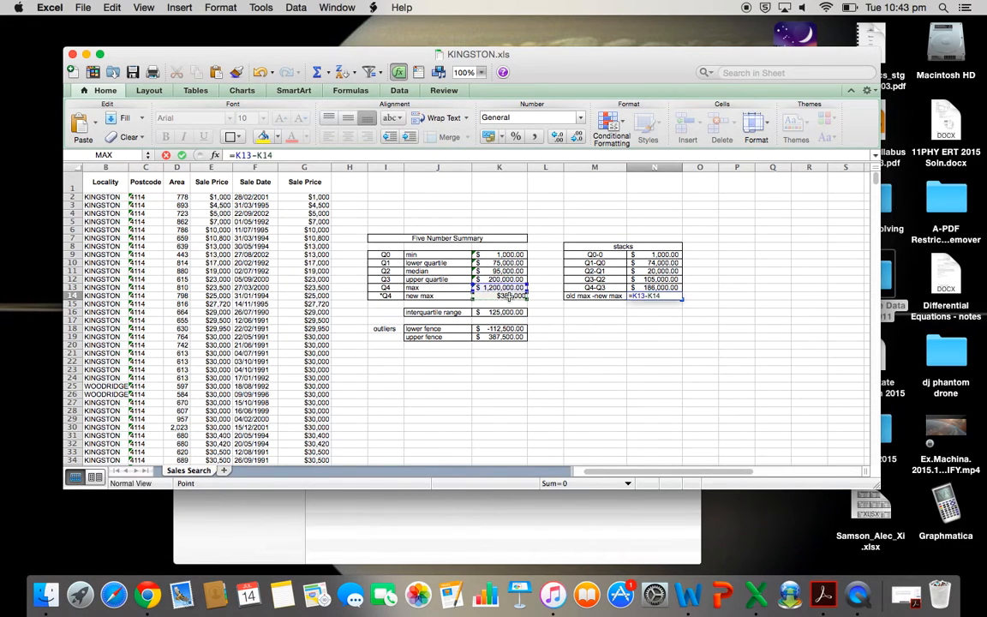
pyautogui.press('Return')
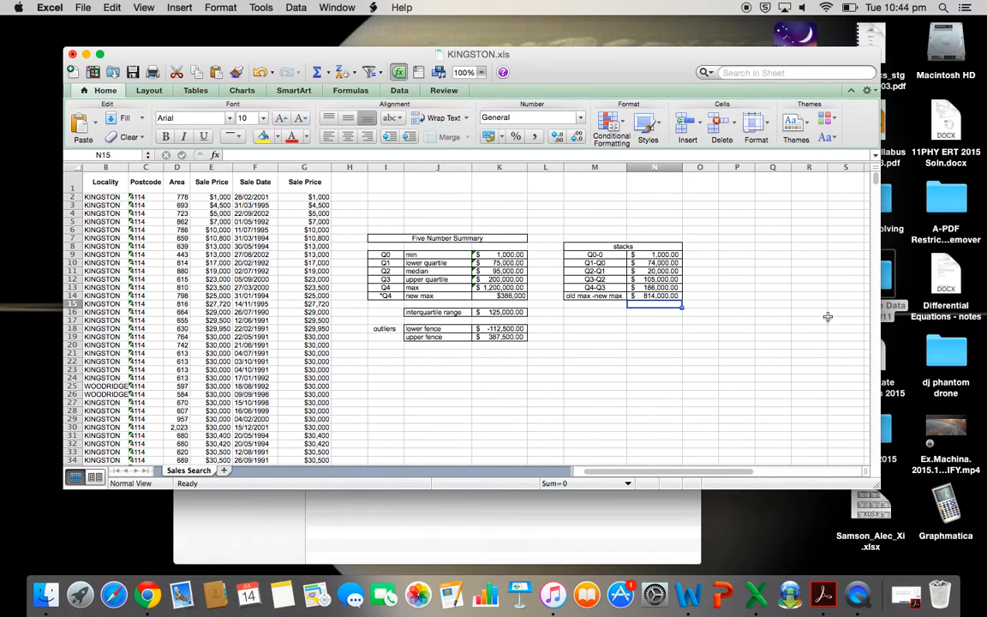
pyautogui.moveTo(876, 182)
pyautogui.mouseDown()
pyautogui.moveTo(878, 490)
pyautogui.moveTo(880, 180)
pyautogui.mouseUp()
pyautogui.click(751, 346)
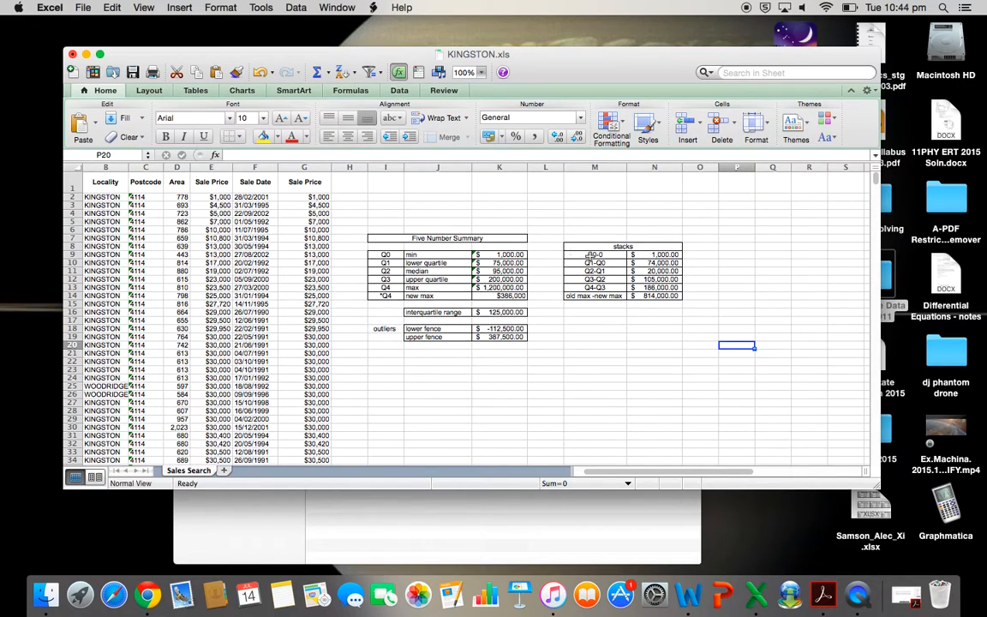
# Step: Insert a stacked bar chart from the stack values in N9:N14
pyautogui.moveTo(636, 254); pyautogui.dragTo(645, 299)
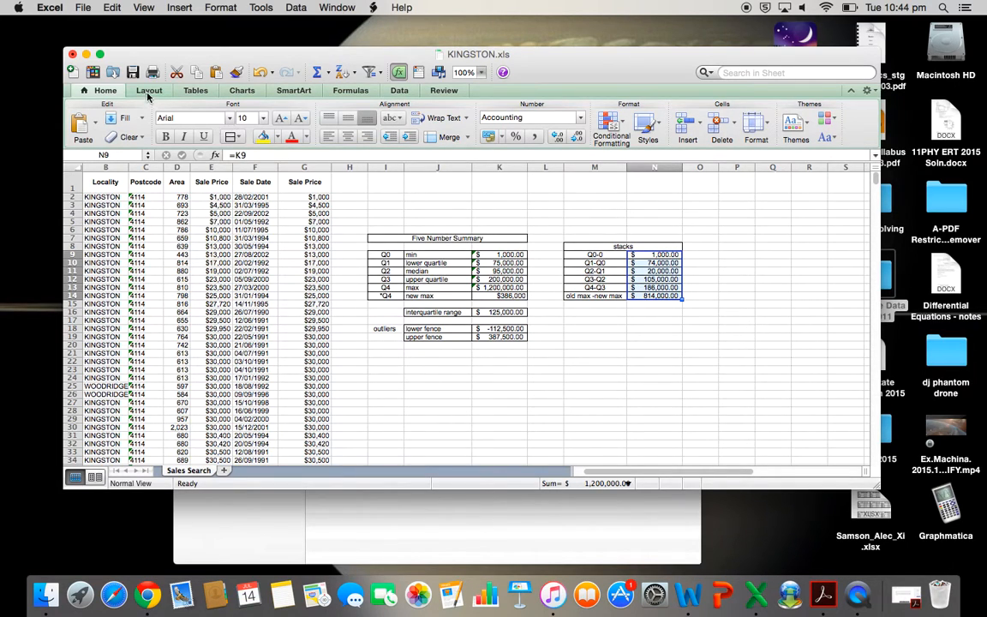
pyautogui.click(243, 92)
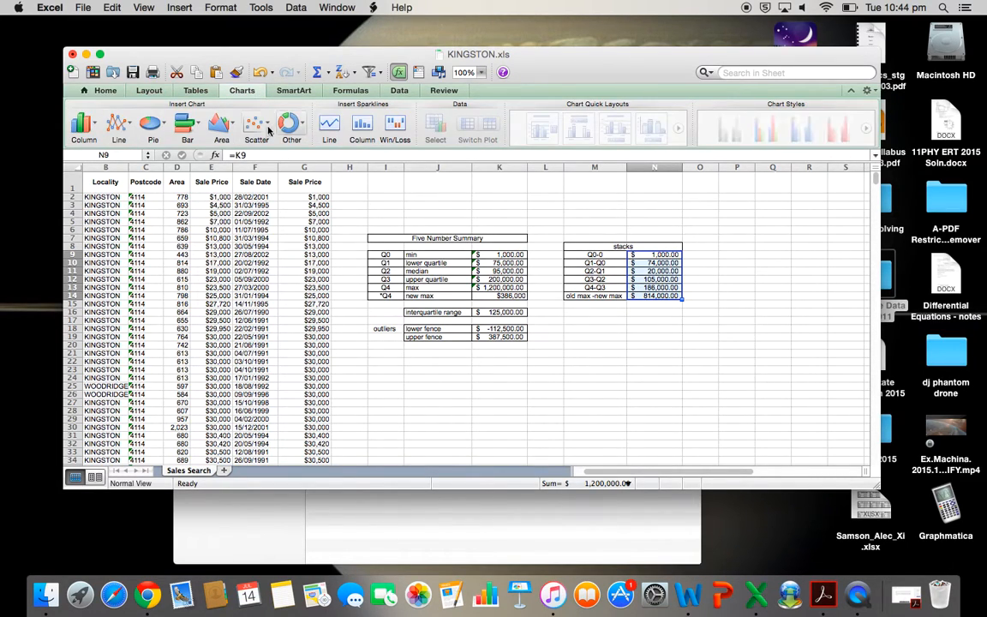
pyautogui.click(184, 125)
pyautogui.click(198, 195)
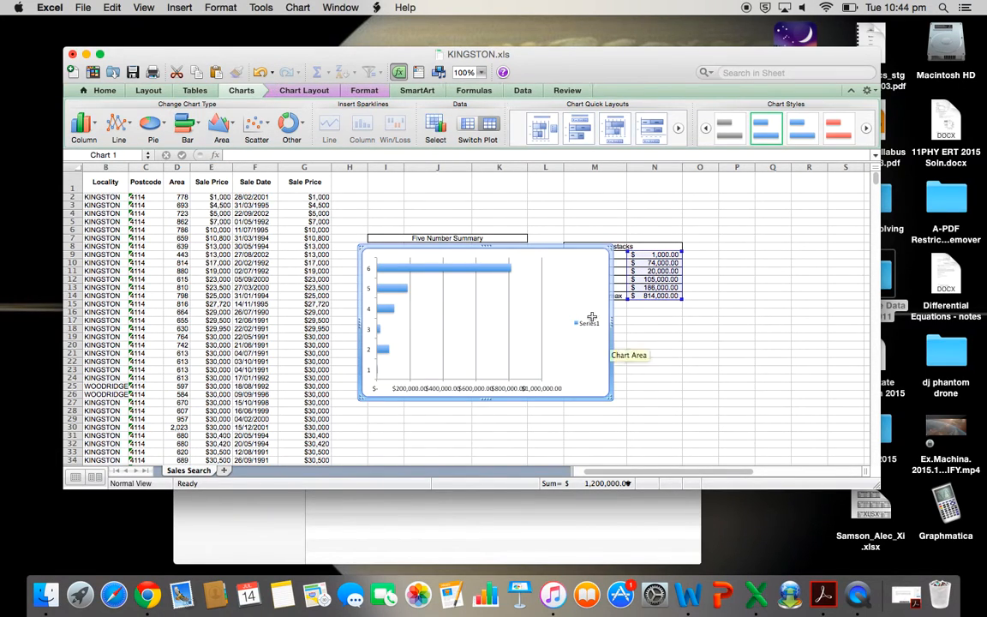
# Step: Move the bar chart to a new sheet named boxplot
pyautogui.rightClick(581, 296)
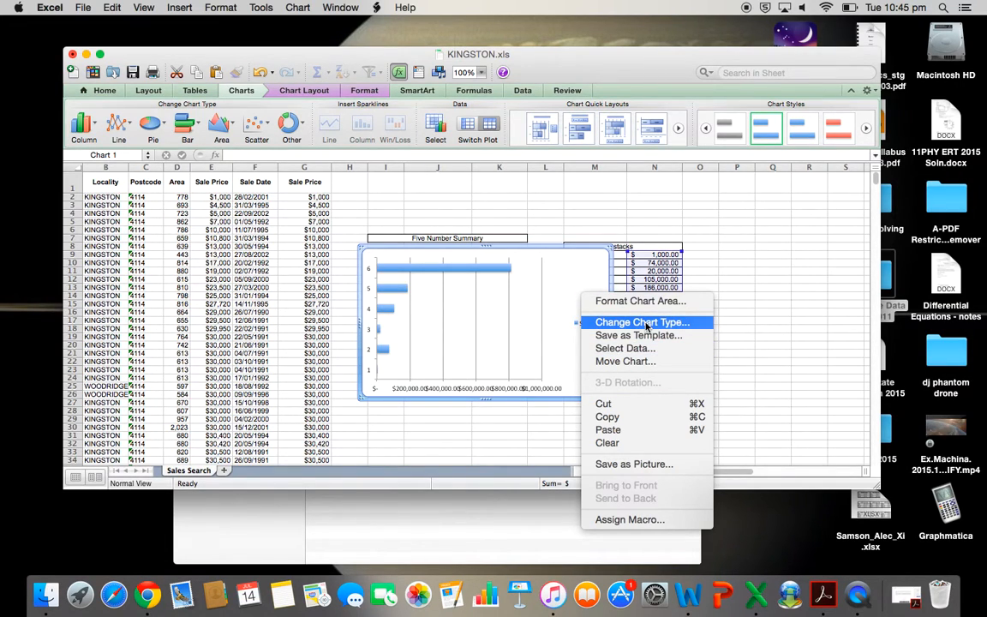
pyautogui.click(635, 364)
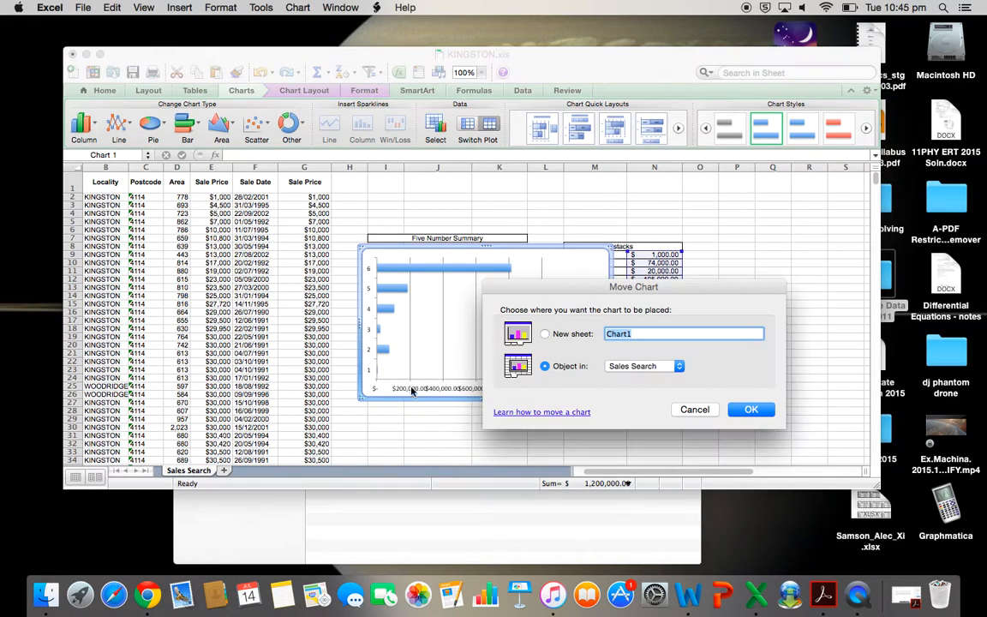
pyautogui.click(545, 334)
pyautogui.write('boxplot')
pyautogui.click(750, 410)
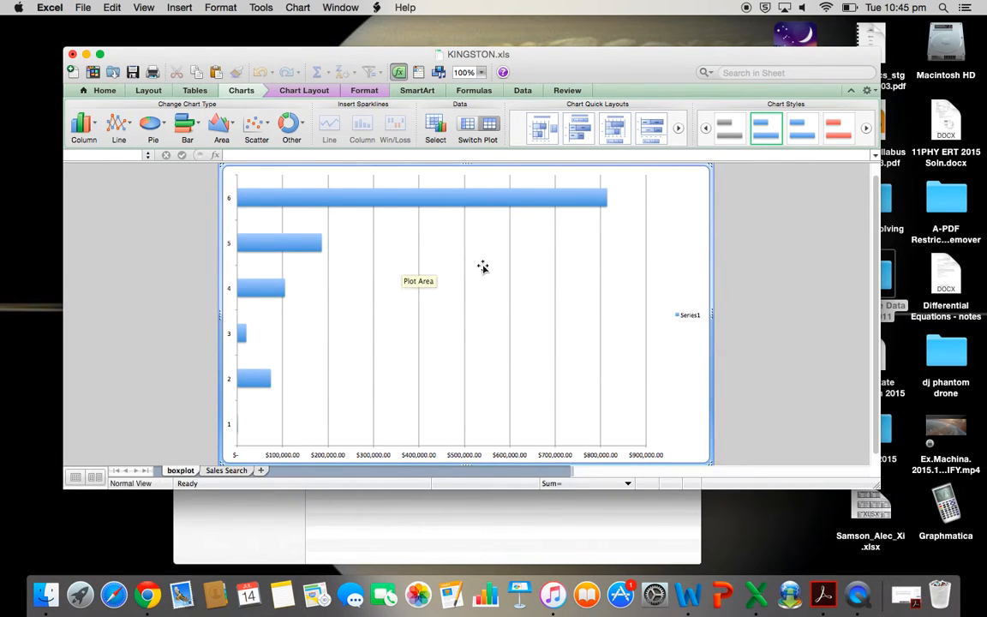
pyautogui.rightClick(436, 260)
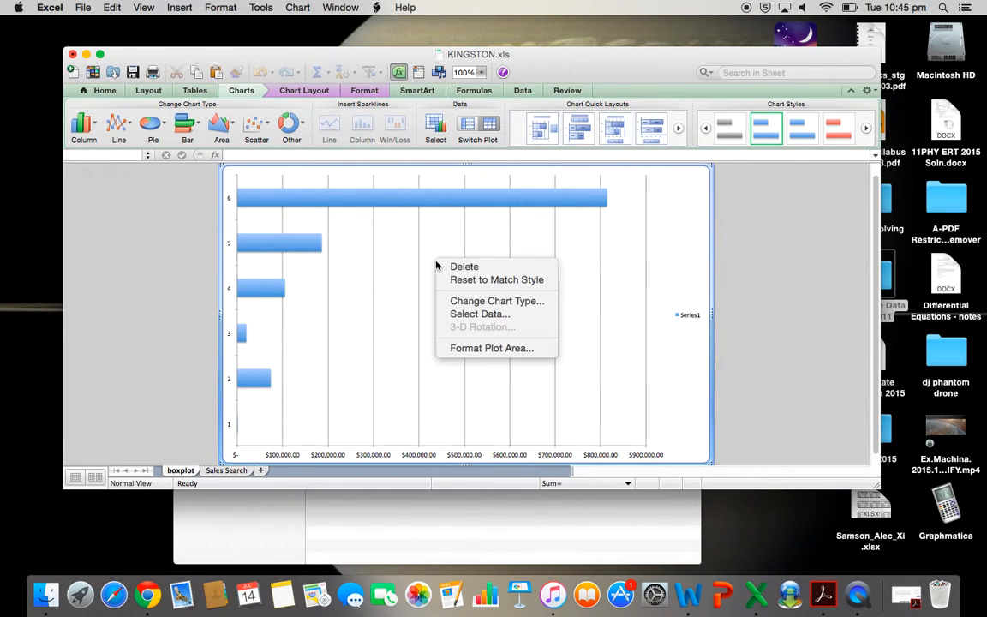
pyautogui.click(484, 315)
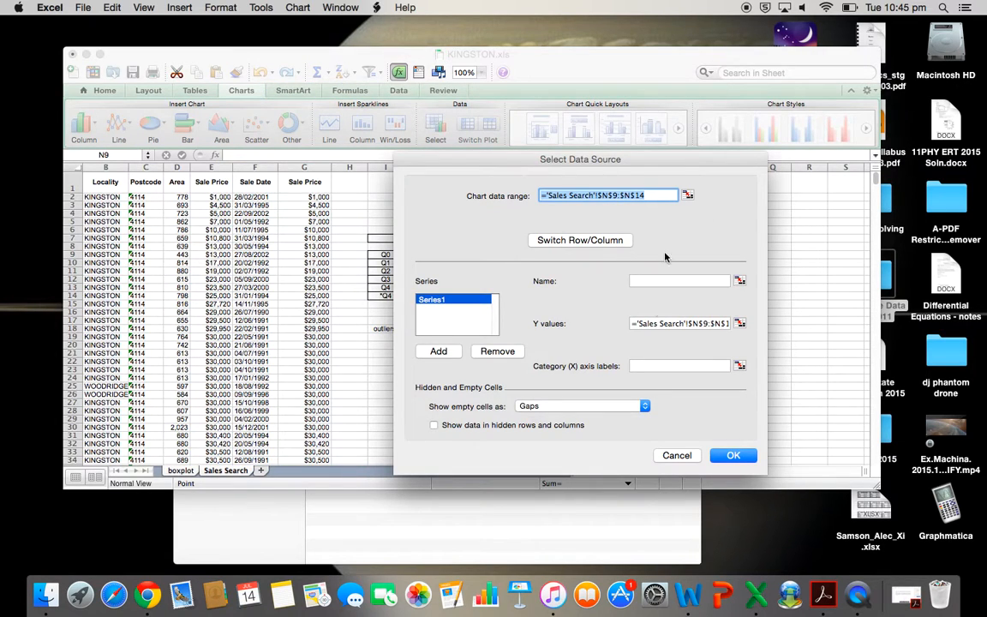
pyautogui.click(684, 455)
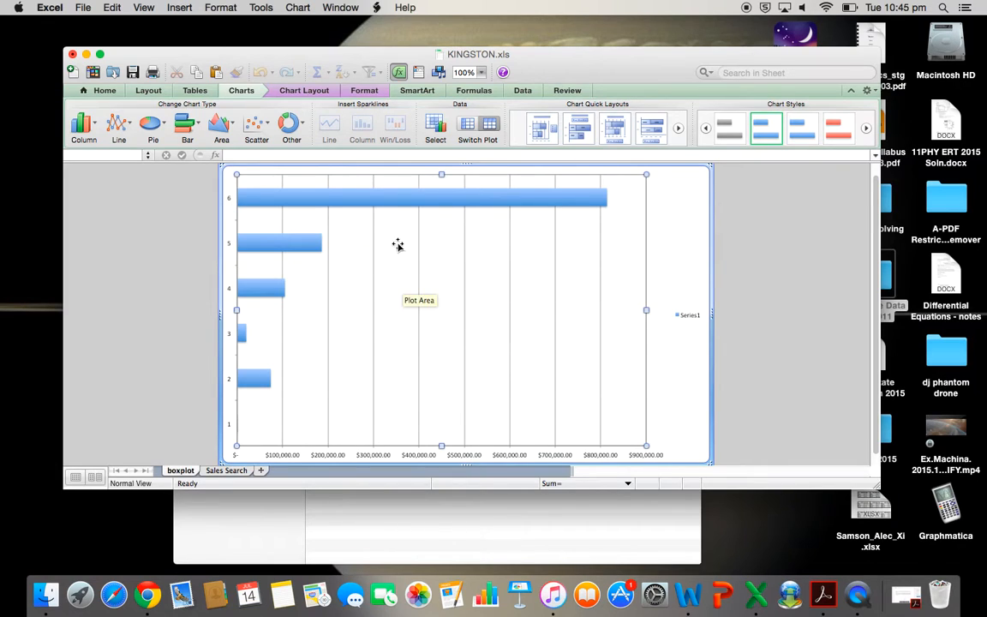
pyautogui.rightClick(443, 295)
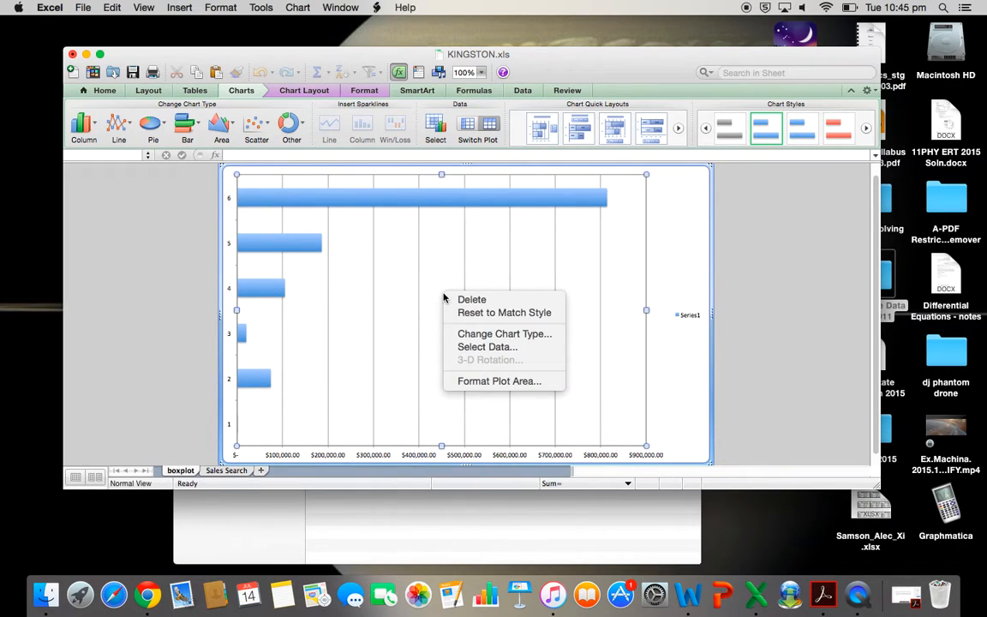
pyautogui.click(502, 348)
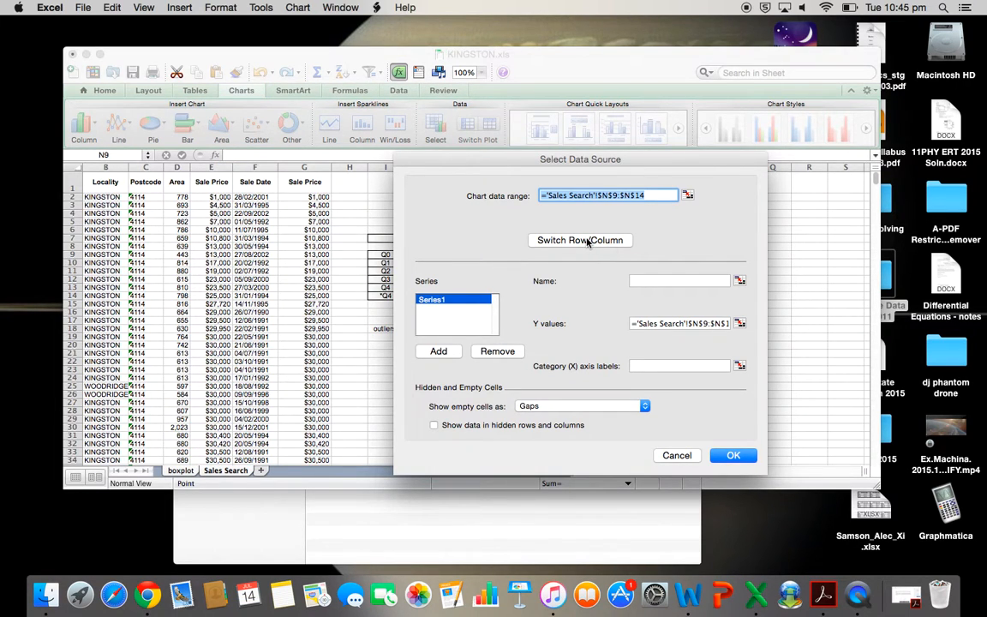
pyautogui.moveTo(591, 170); pyautogui.dragTo(524, 159)
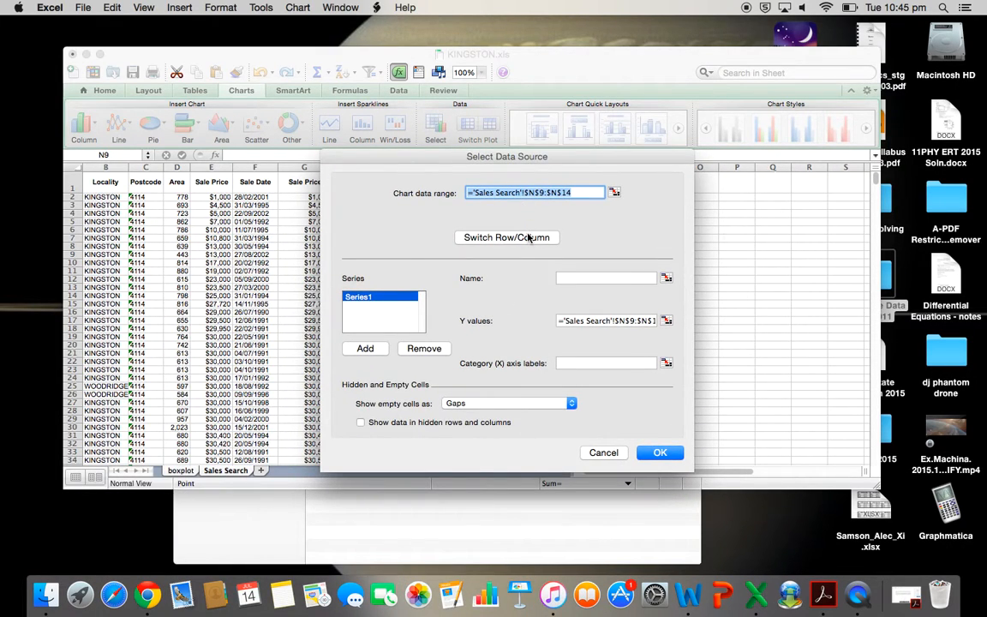
pyautogui.click(603, 452)
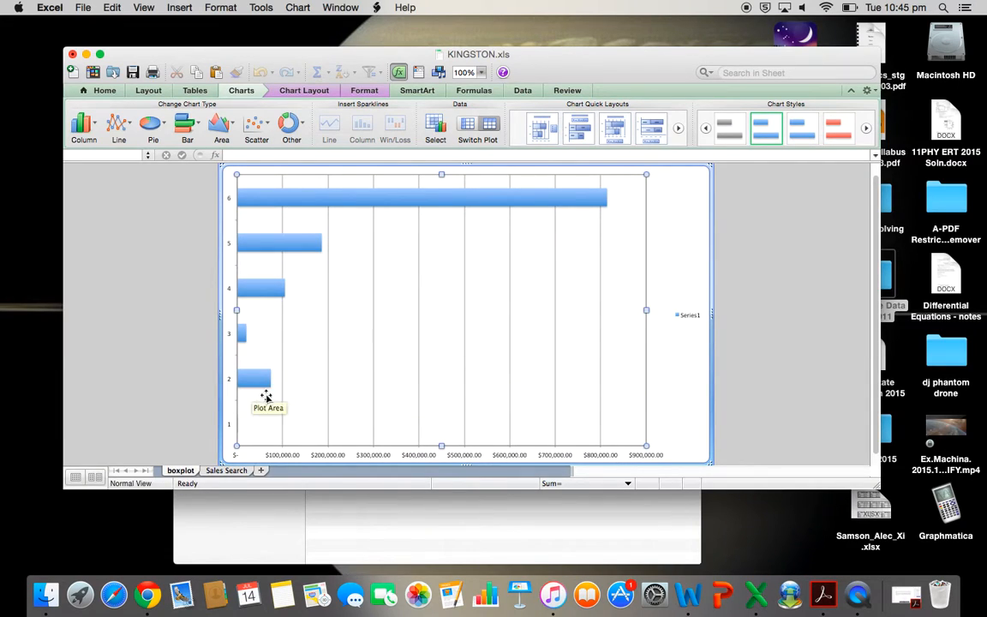
# Step: Switch the chart's rows and columns in its data source so the stack values form one stacked bar
pyautogui.moveTo(252, 383)
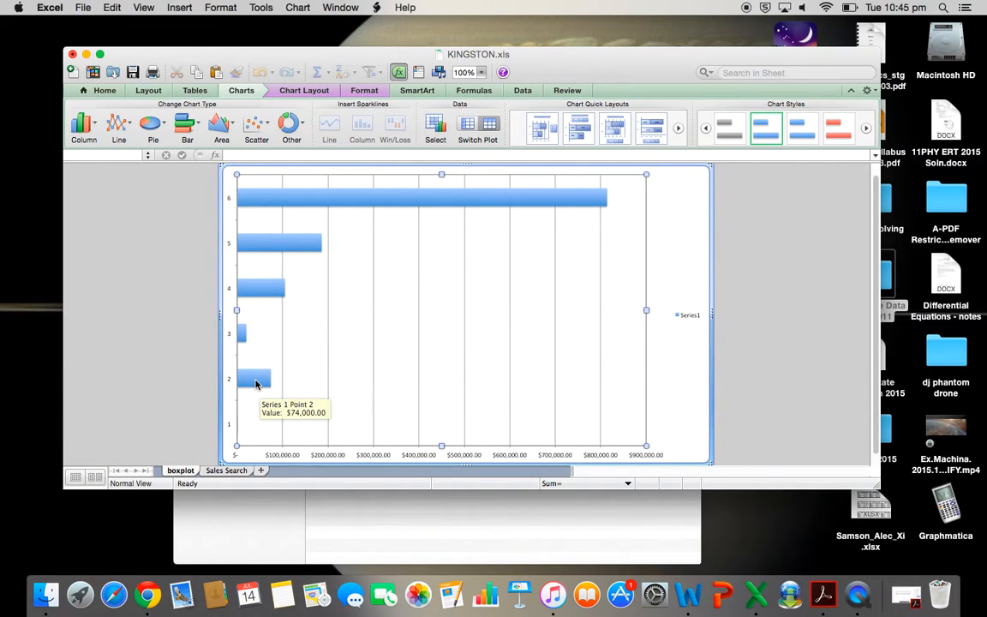
pyautogui.moveTo(257, 293)
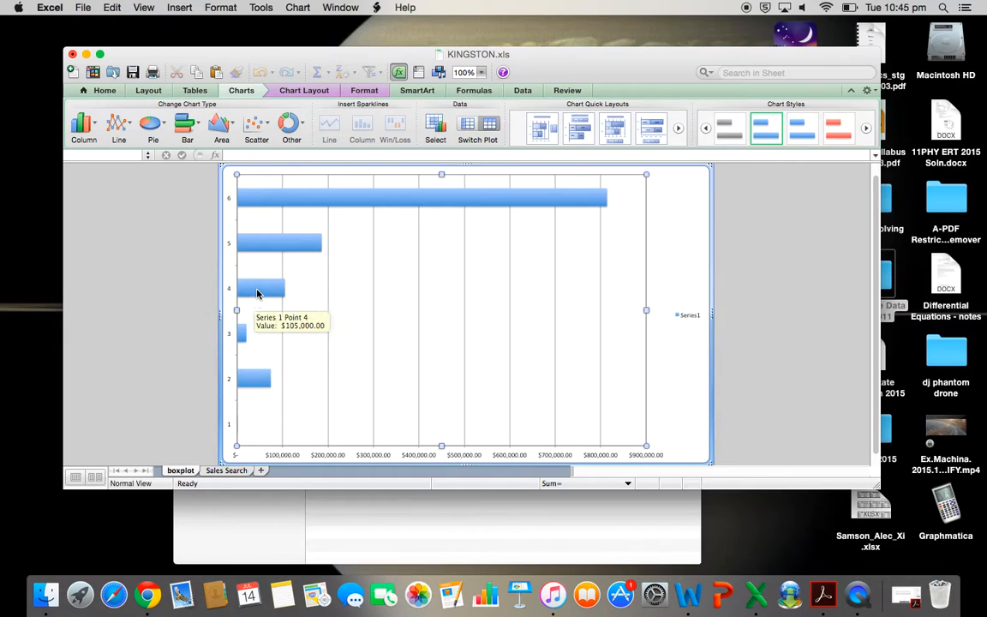
pyautogui.moveTo(268, 253)
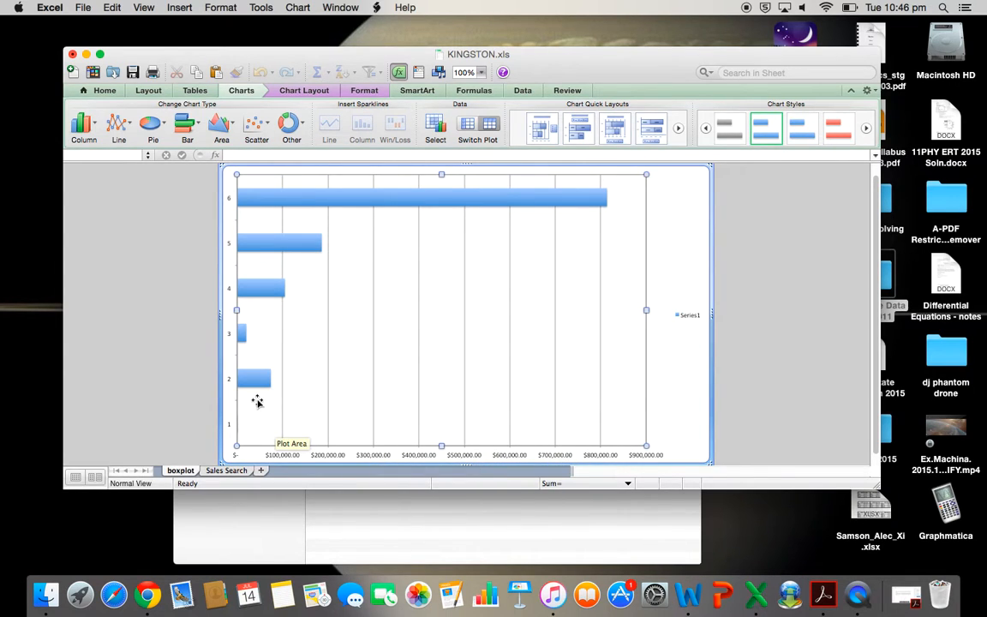
pyautogui.rightClick(436, 292)
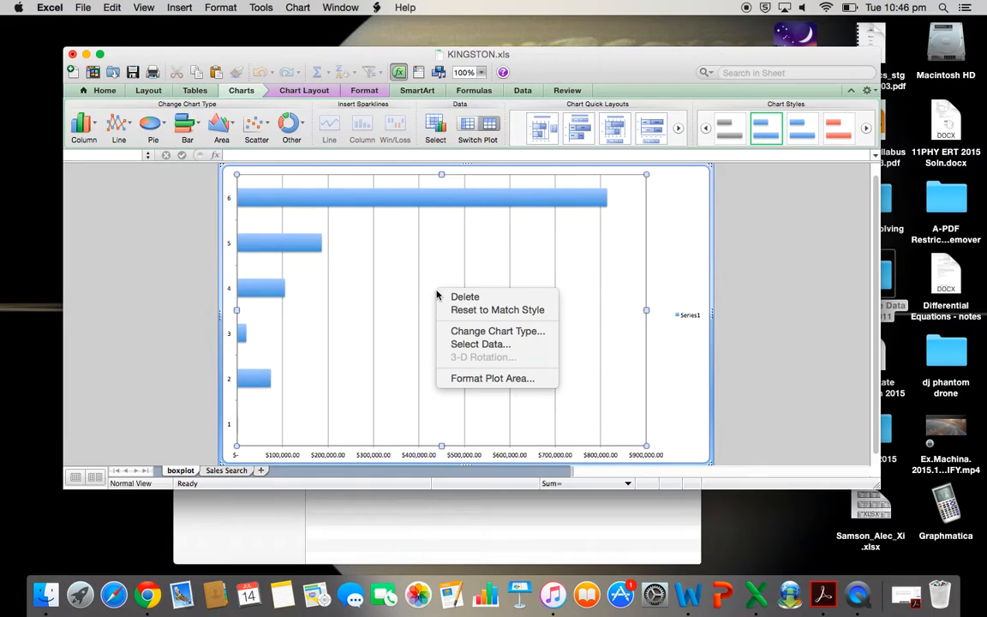
pyautogui.click(486, 348)
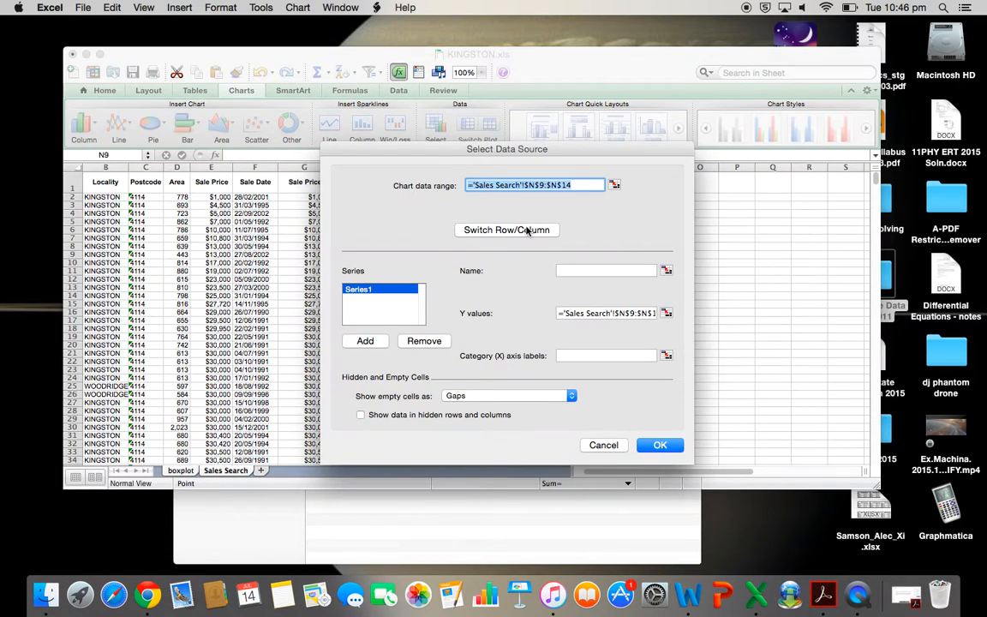
pyautogui.click(660, 445)
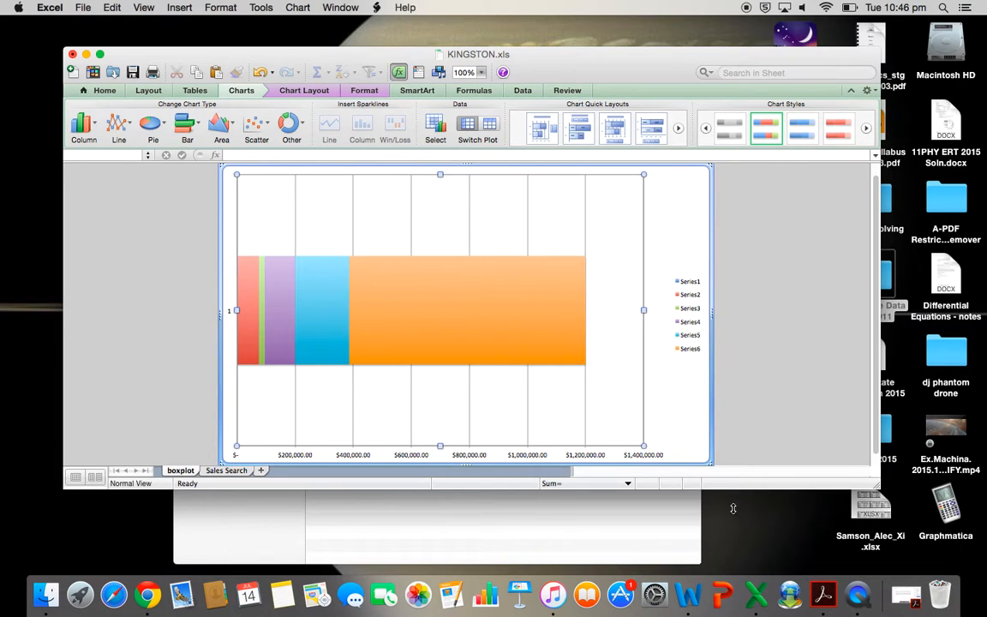
# Step: Enlarge the workbook window and set the fill of the chart's purple Series 4 segment to No Fill
pyautogui.moveTo(733, 508); pyautogui.dragTo(732, 563)
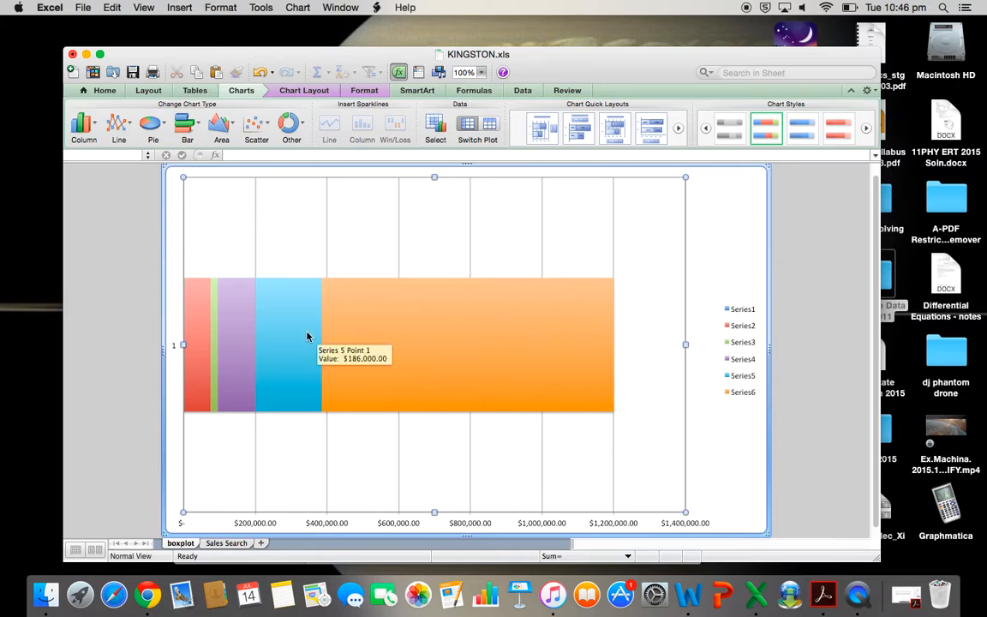
pyautogui.click(221, 333)
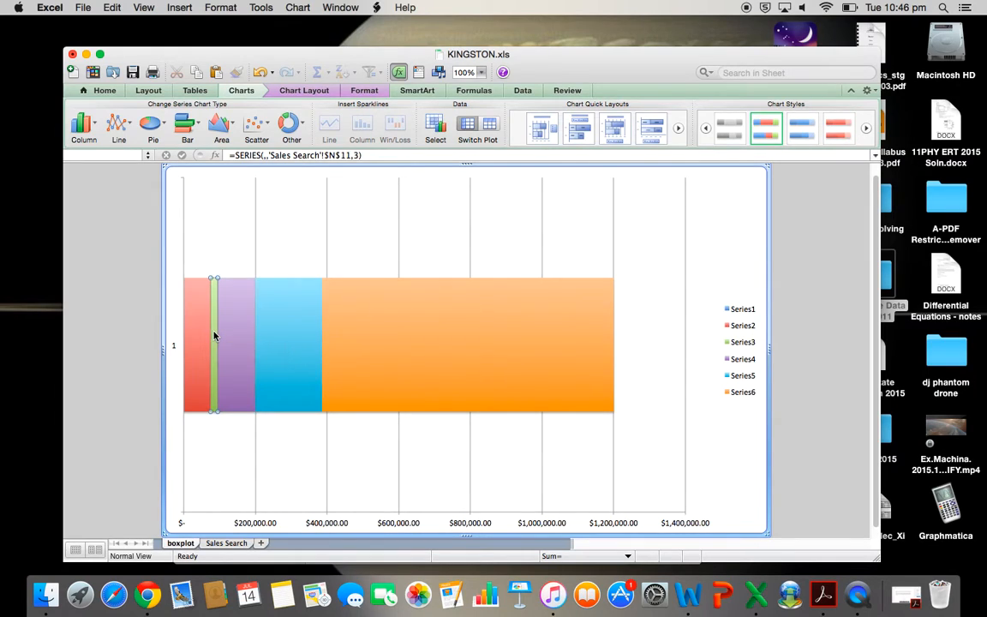
pyautogui.click(213, 338)
pyautogui.click(225, 334)
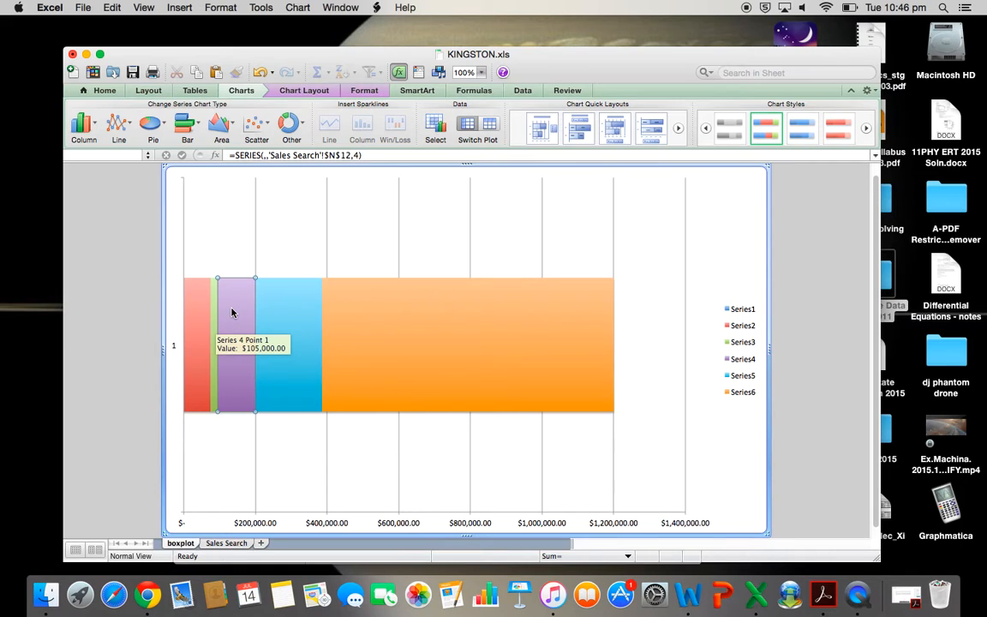
pyautogui.rightClick(231, 312)
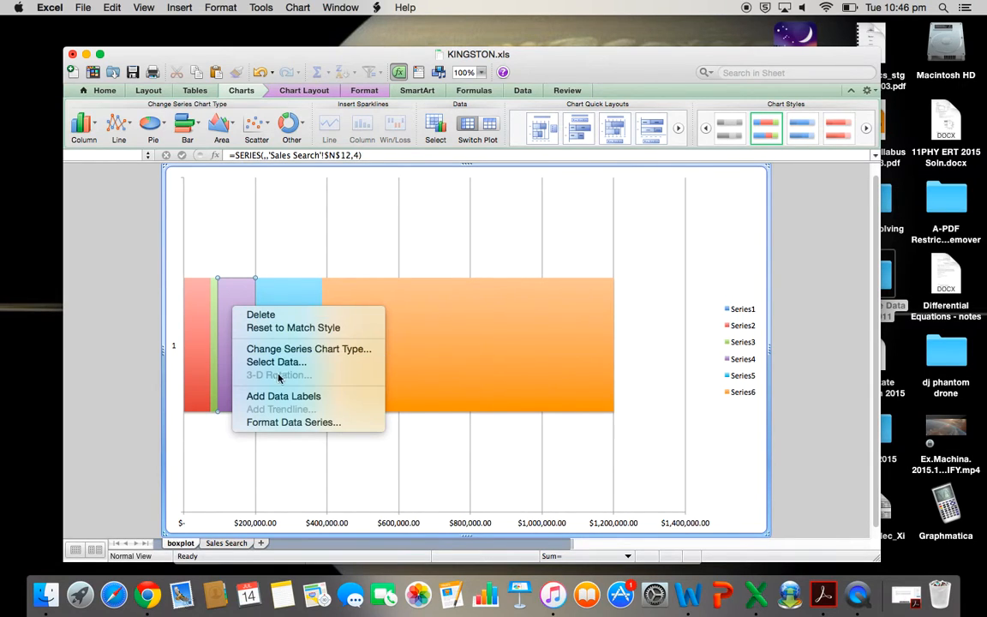
pyautogui.click(292, 423)
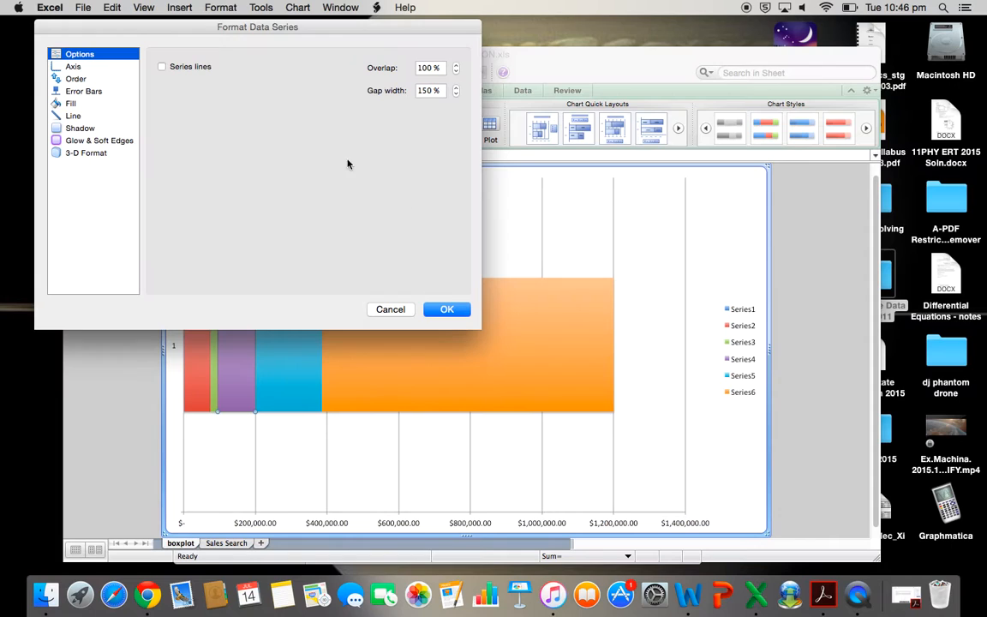
pyautogui.moveTo(207, 27); pyautogui.dragTo(549, 178)
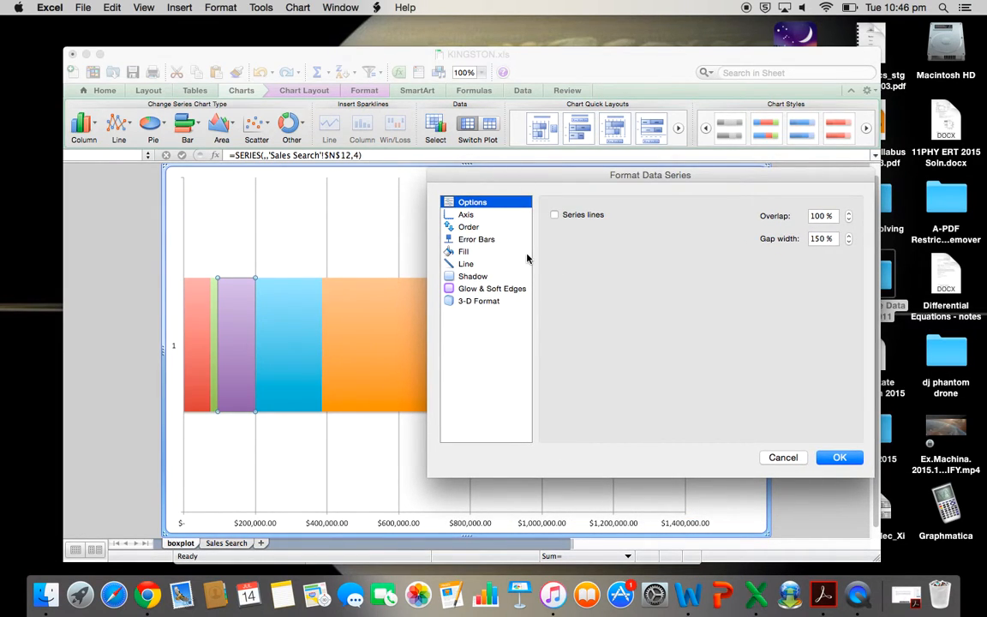
pyautogui.moveTo(565, 175); pyautogui.dragTo(619, 193)
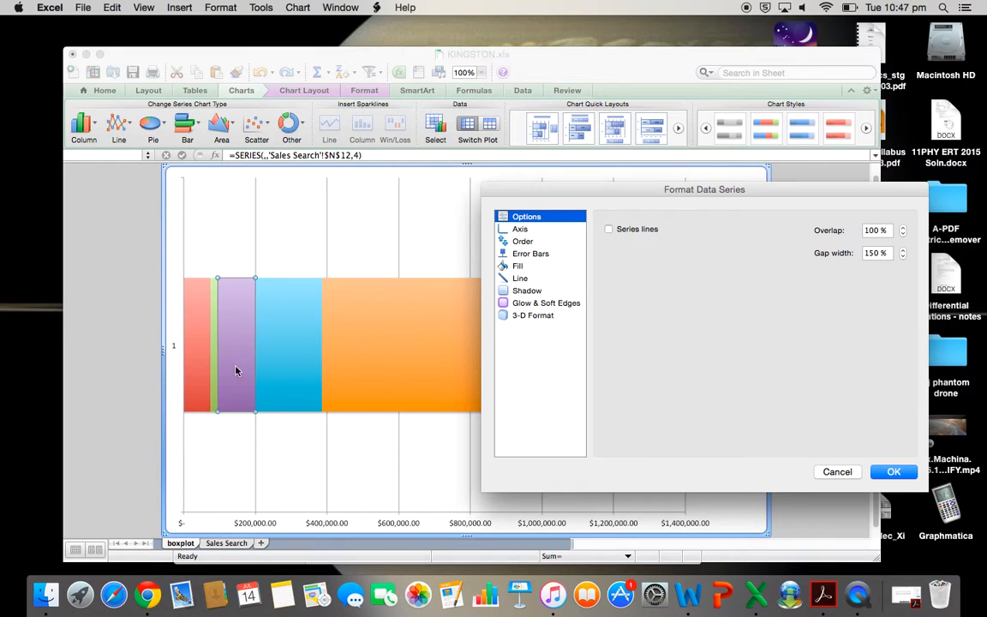
pyautogui.click(518, 266)
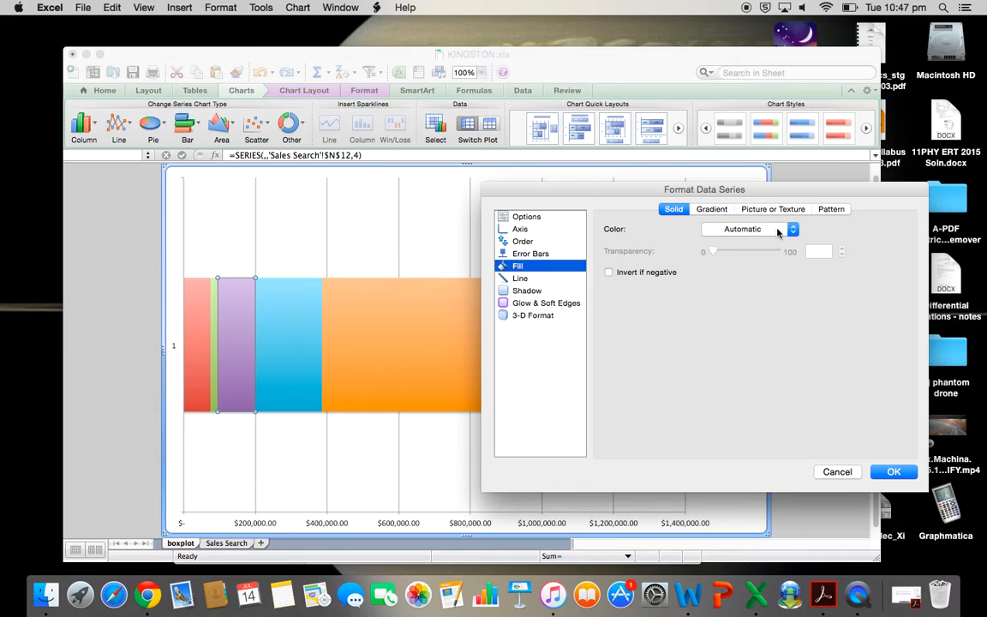
pyautogui.click(794, 229)
pyautogui.click(752, 266)
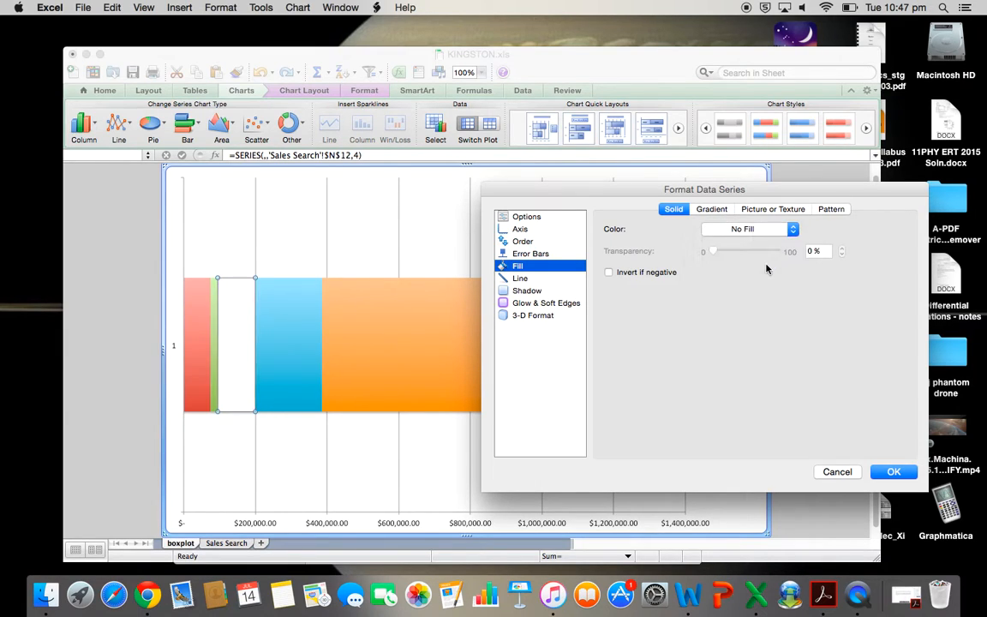
# Step: Give the unfilled Series 4 segment a solid black outline and apply the series formatting
pyautogui.click(520, 280)
pyautogui.click(686, 229)
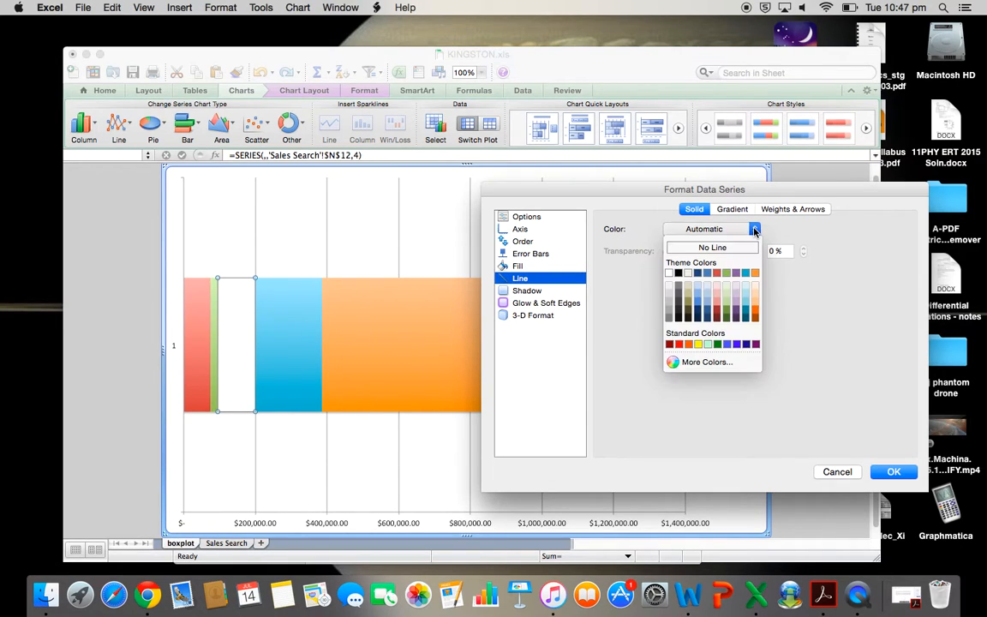
pyautogui.click(680, 273)
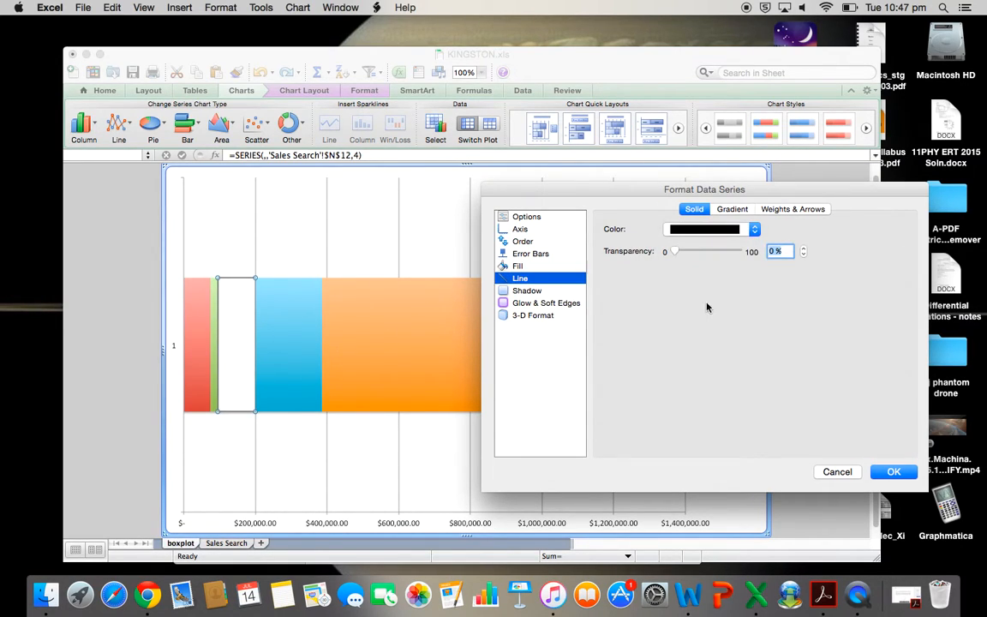
pyautogui.click(893, 471)
# Step: Give the narrow green Series 3 segment a solid black outline
pyautogui.click(213, 343)
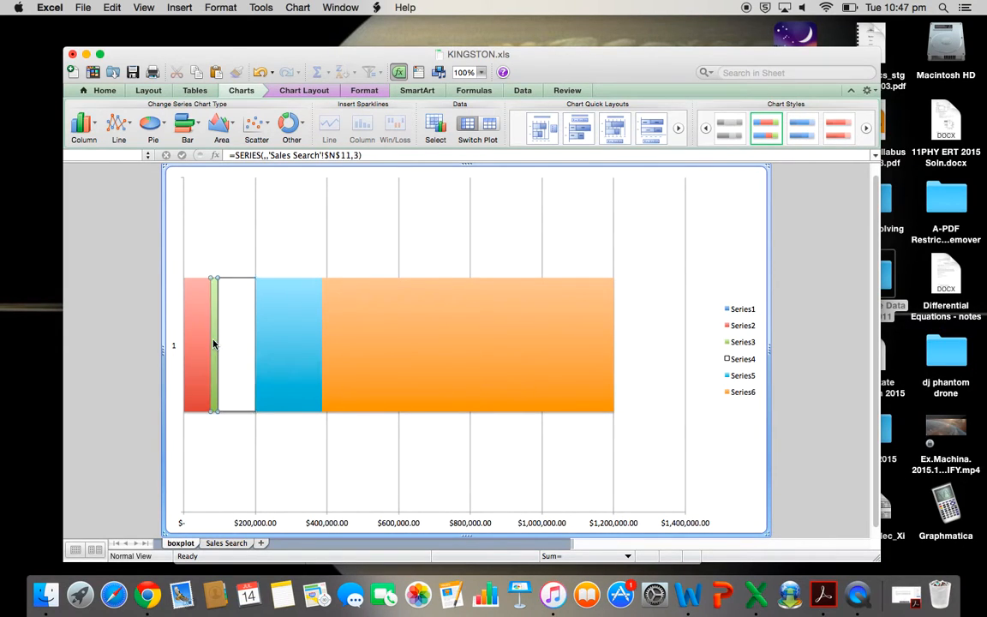
pyautogui.click(116, 385)
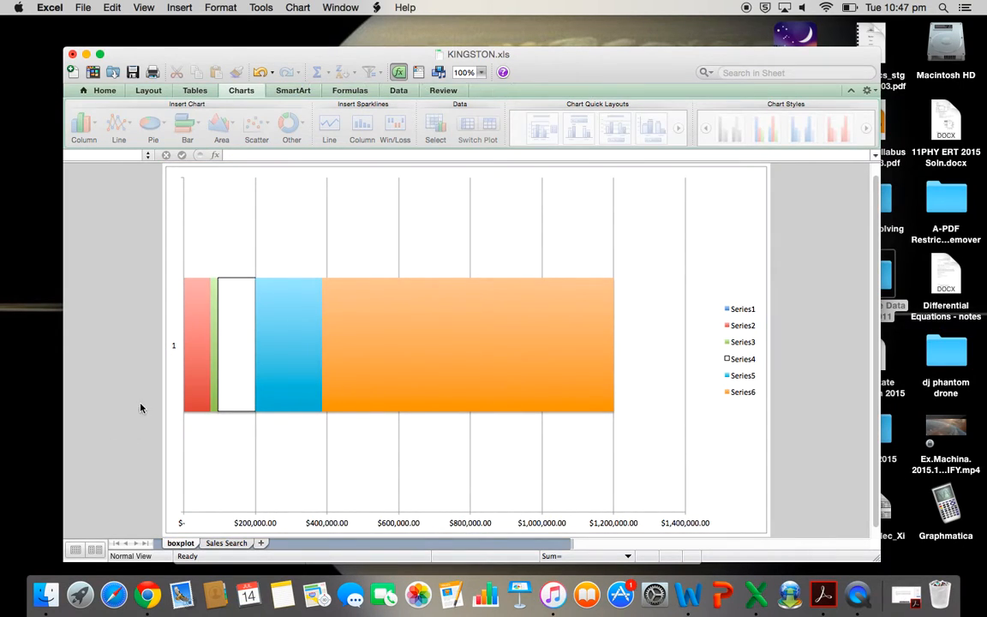
pyautogui.click(213, 379)
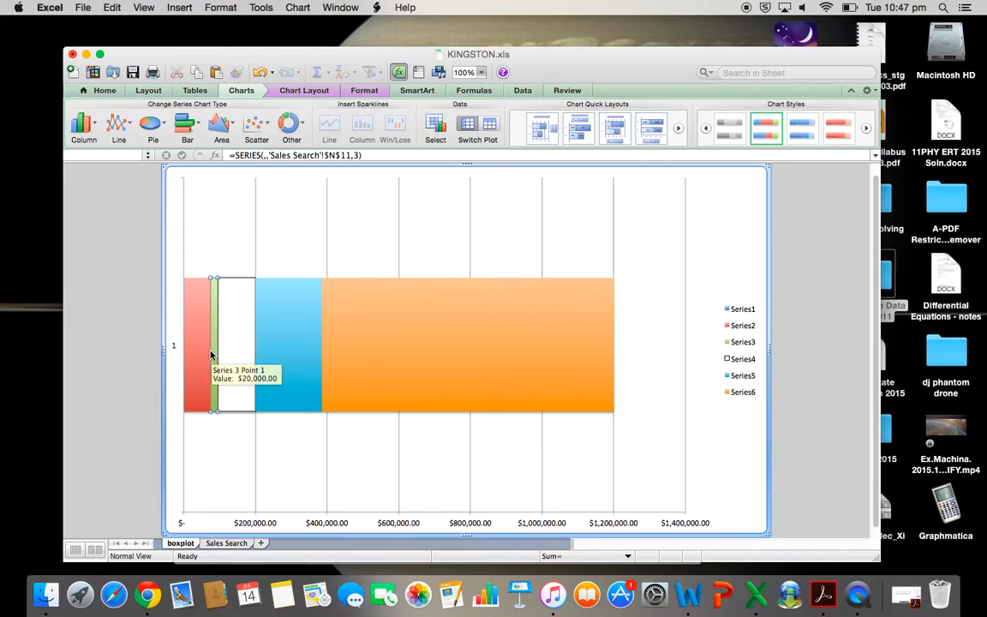
pyautogui.rightClick(214, 354)
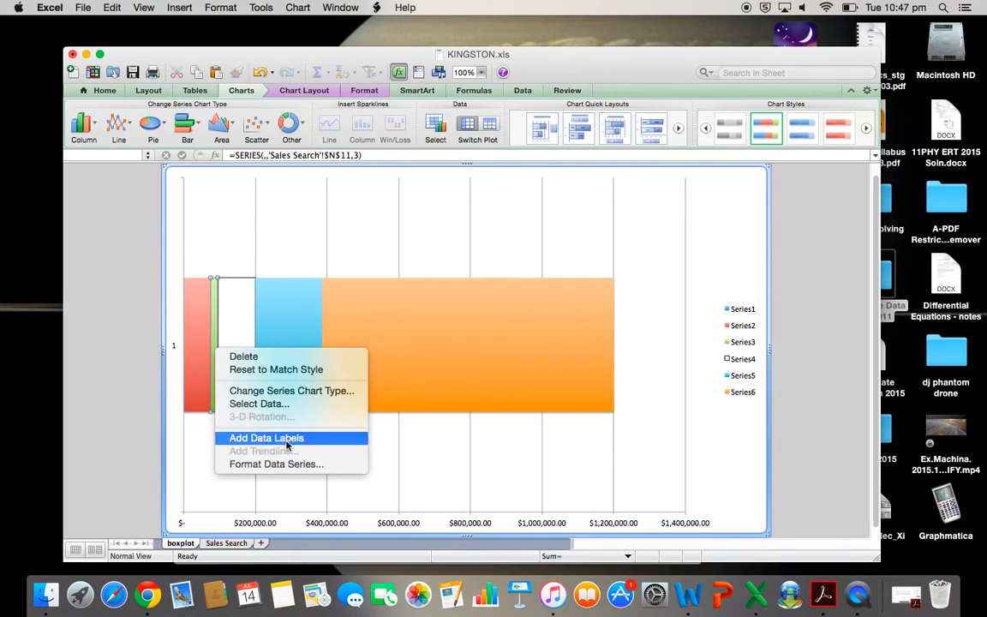
pyautogui.click(292, 468)
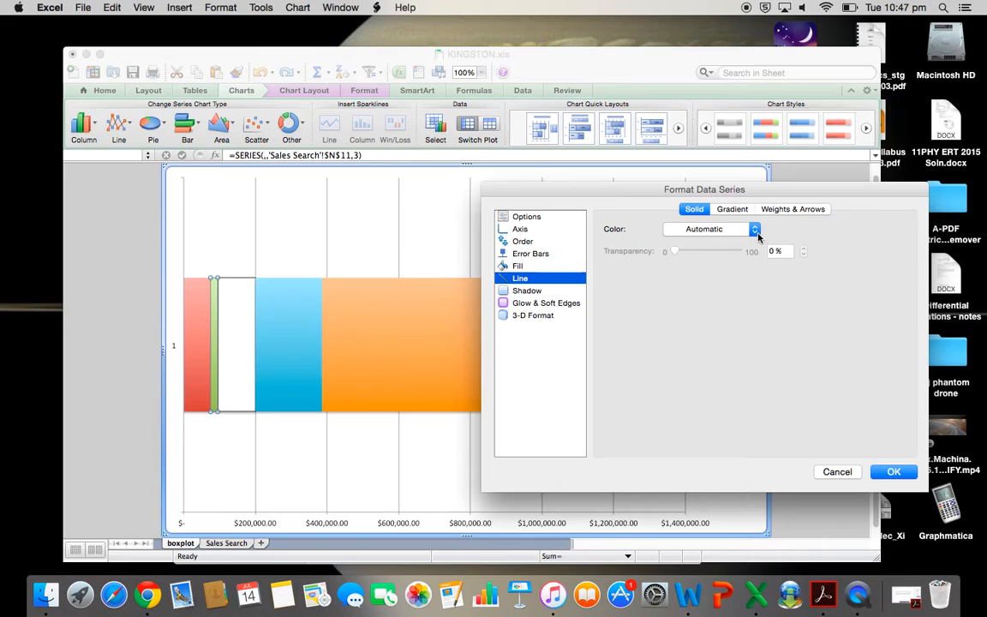
pyautogui.click(756, 230)
pyautogui.click(679, 247)
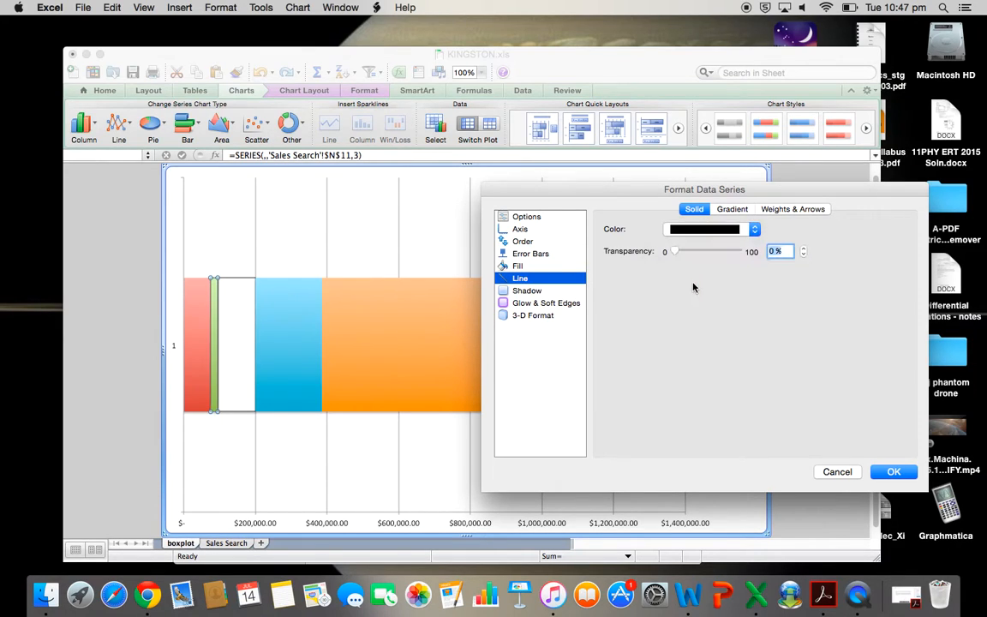
# Step: Set the fill of the Series 3 segment to No Fill and apply the series formatting
pyautogui.click(522, 267)
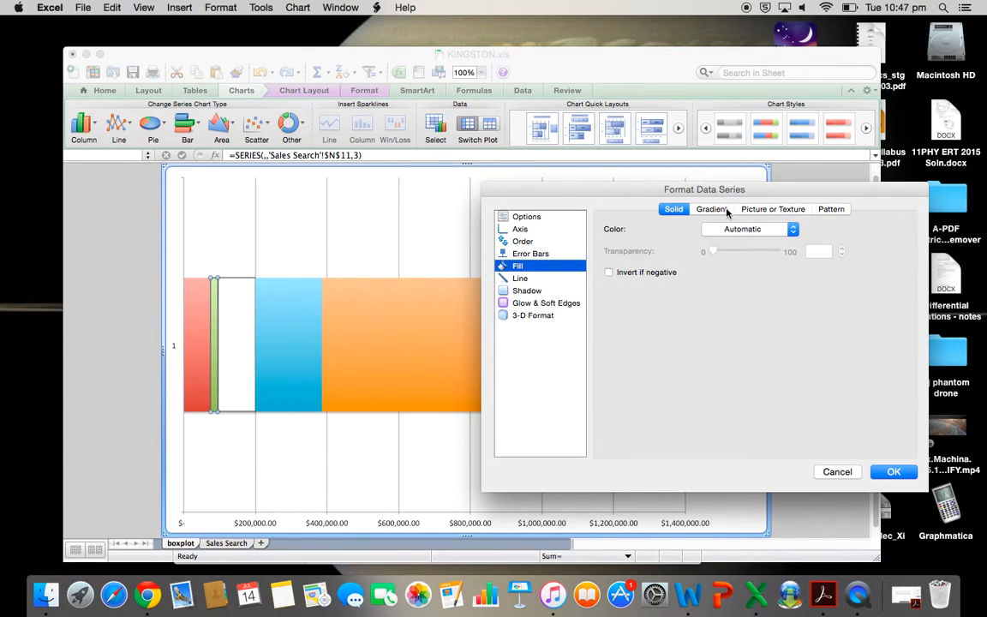
pyautogui.click(754, 228)
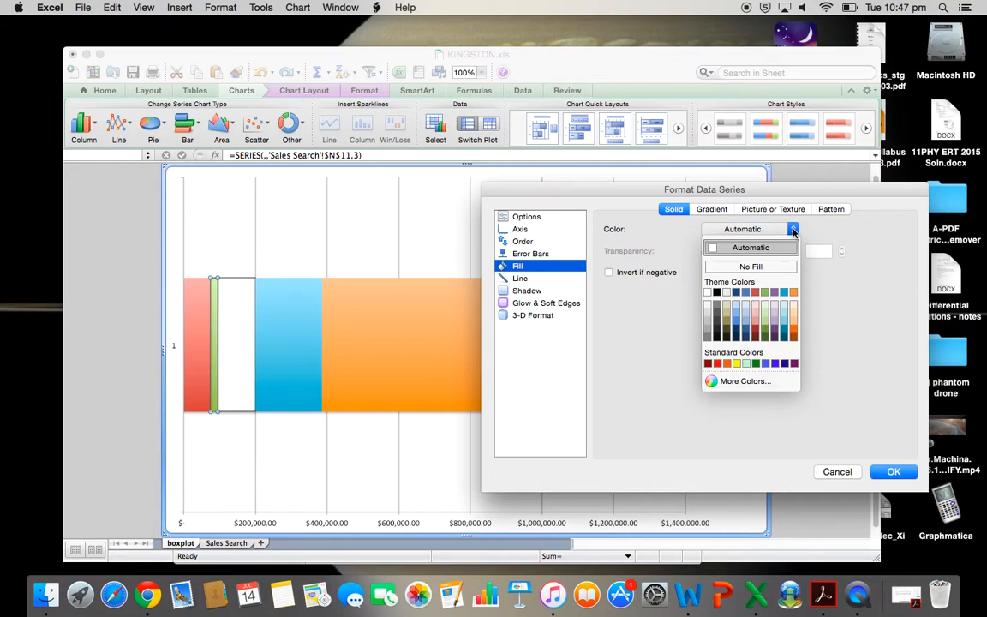
pyautogui.click(762, 271)
pyautogui.press('Return')
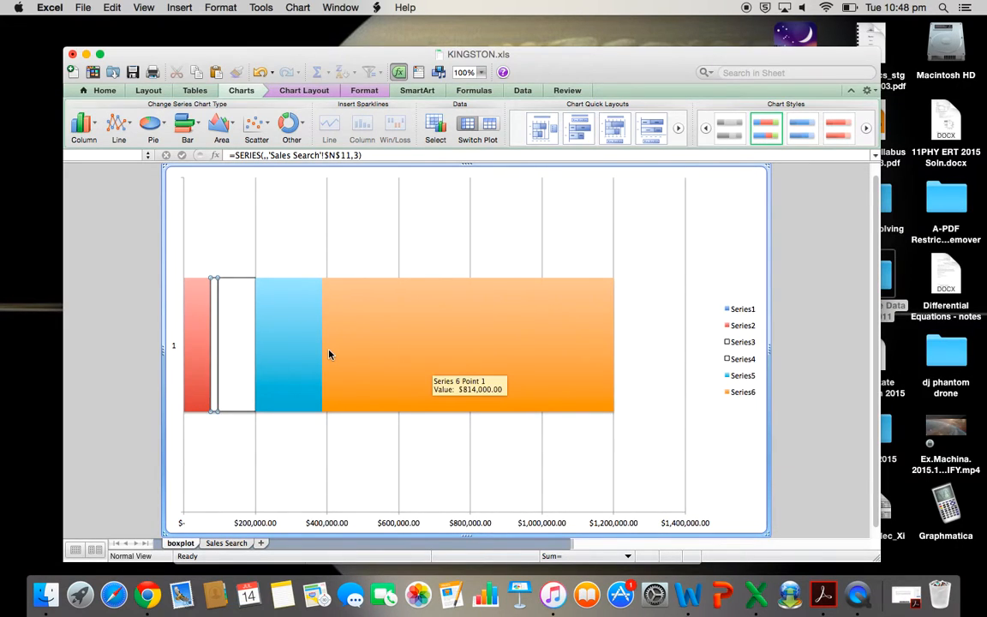
# Step: Add error bars to the Series 4 segment through the error bar options
pyautogui.click(293, 223)
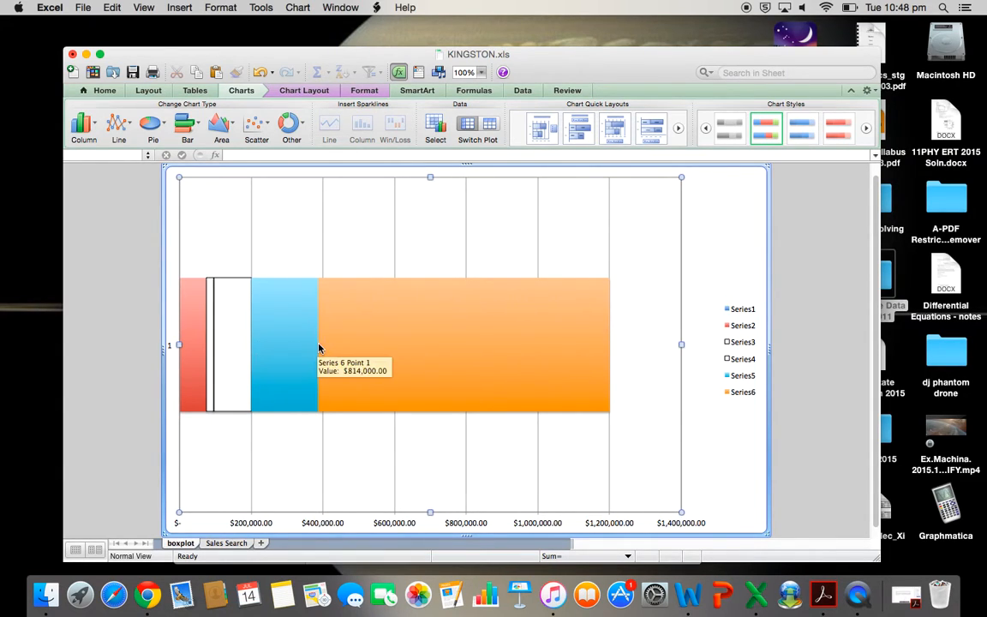
pyautogui.click(231, 344)
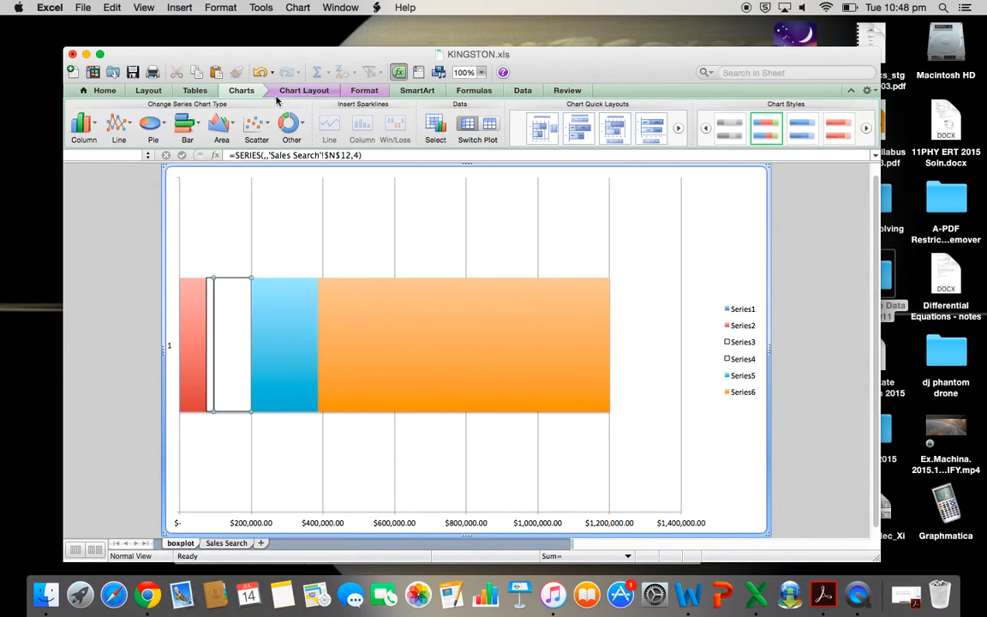
pyautogui.click(302, 93)
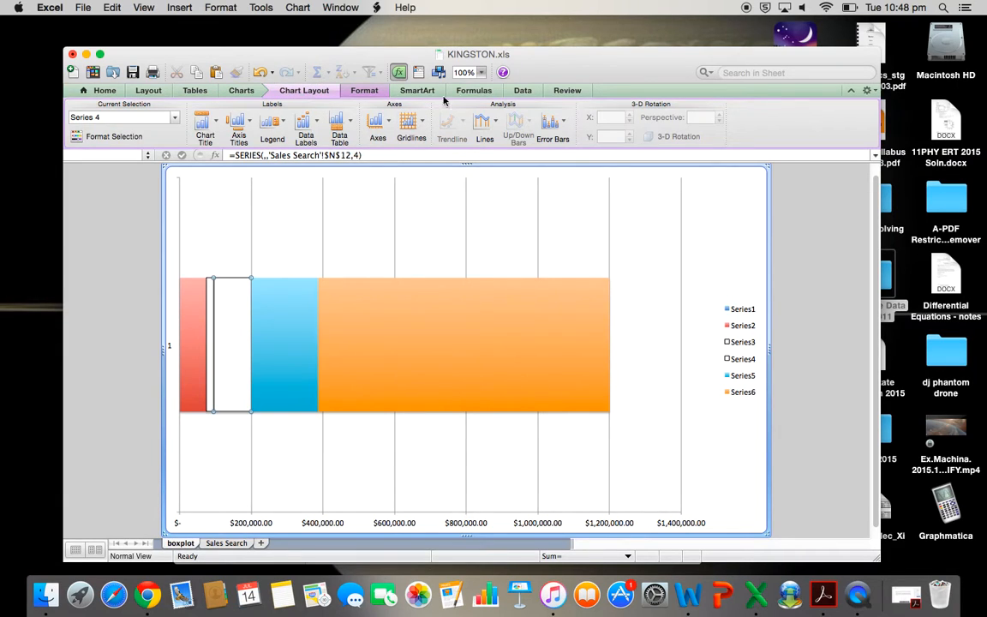
pyautogui.click(564, 122)
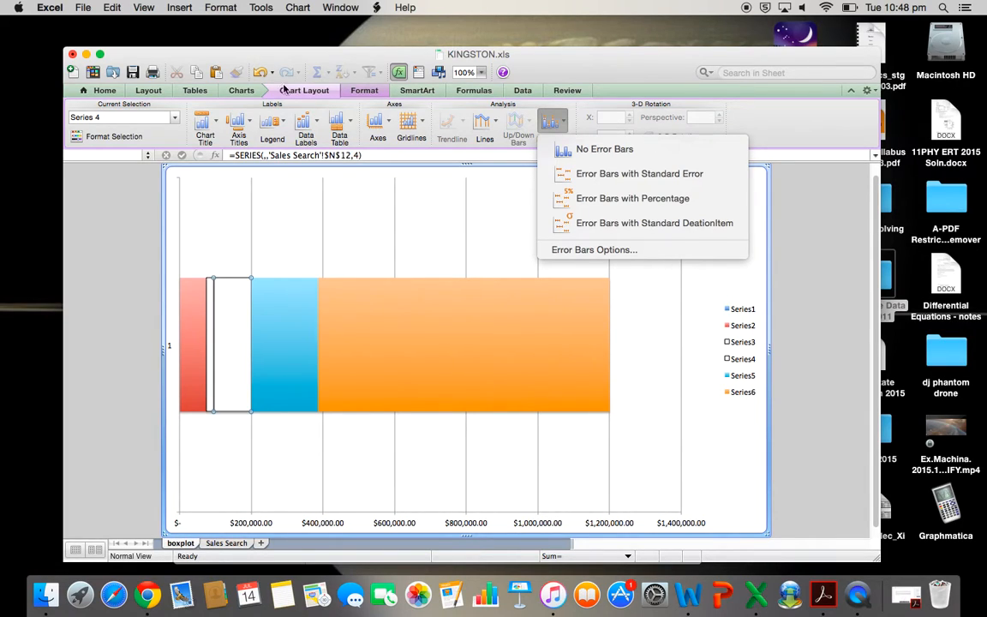
pyautogui.click(598, 249)
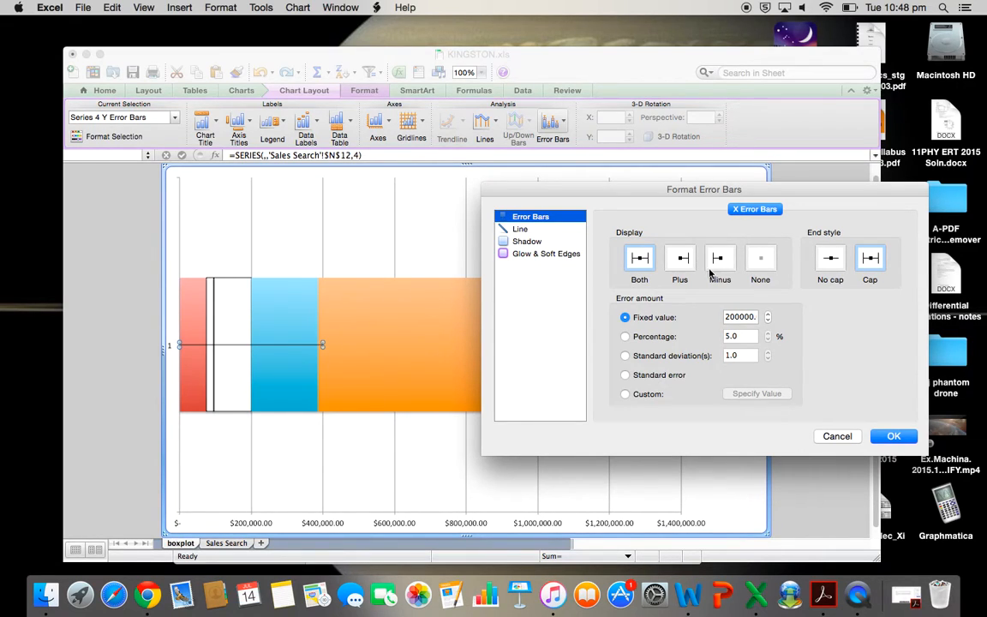
# Step: Try to limit the Series 4 error bars to the plus direction with a custom error amount
pyautogui.click(682, 259)
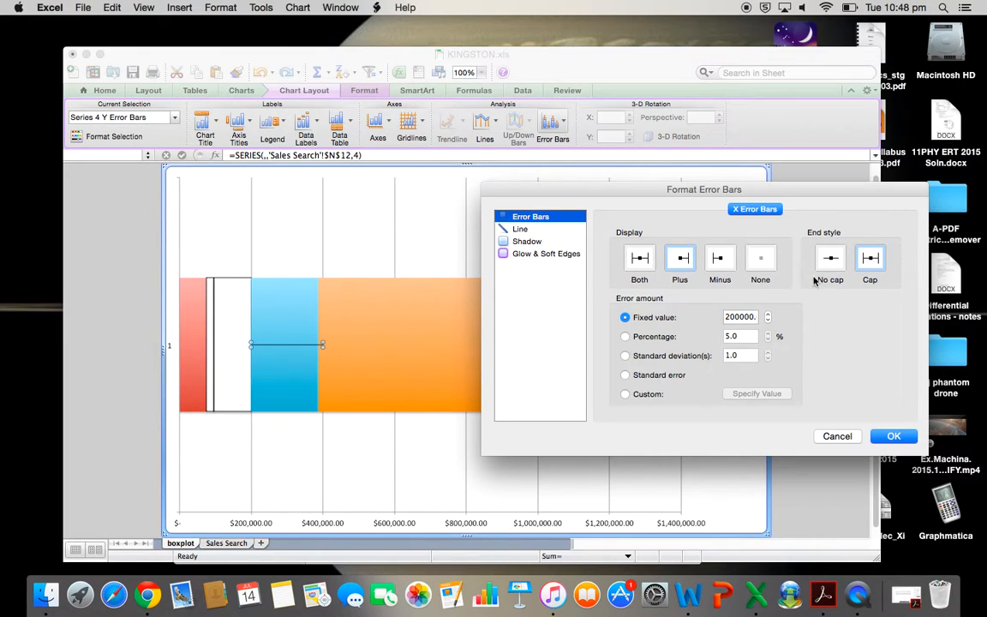
pyautogui.click(626, 395)
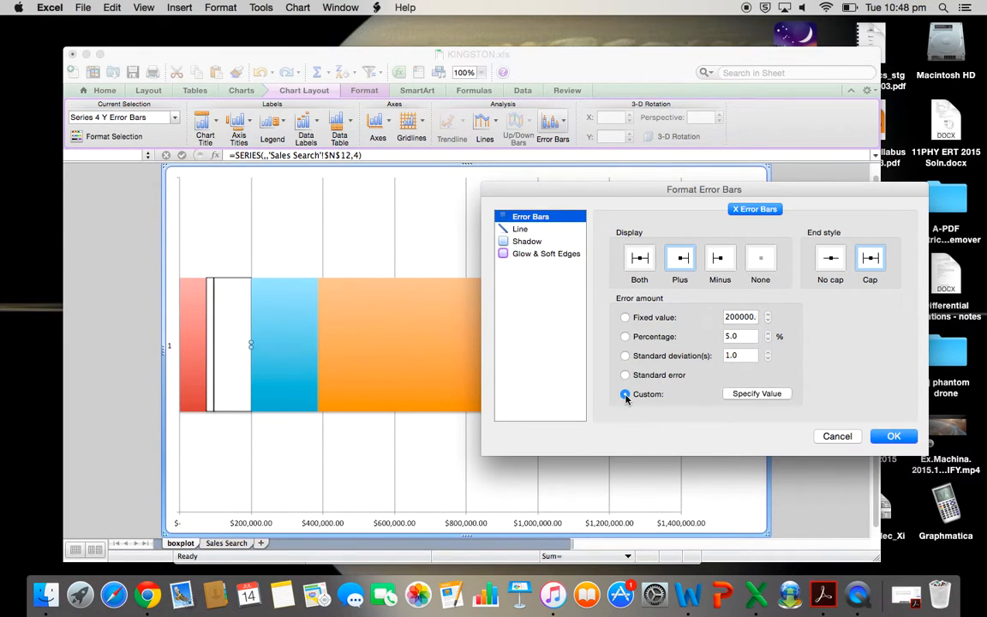
pyautogui.click(757, 394)
pyautogui.moveTo(519, 263); pyautogui.dragTo(575, 177)
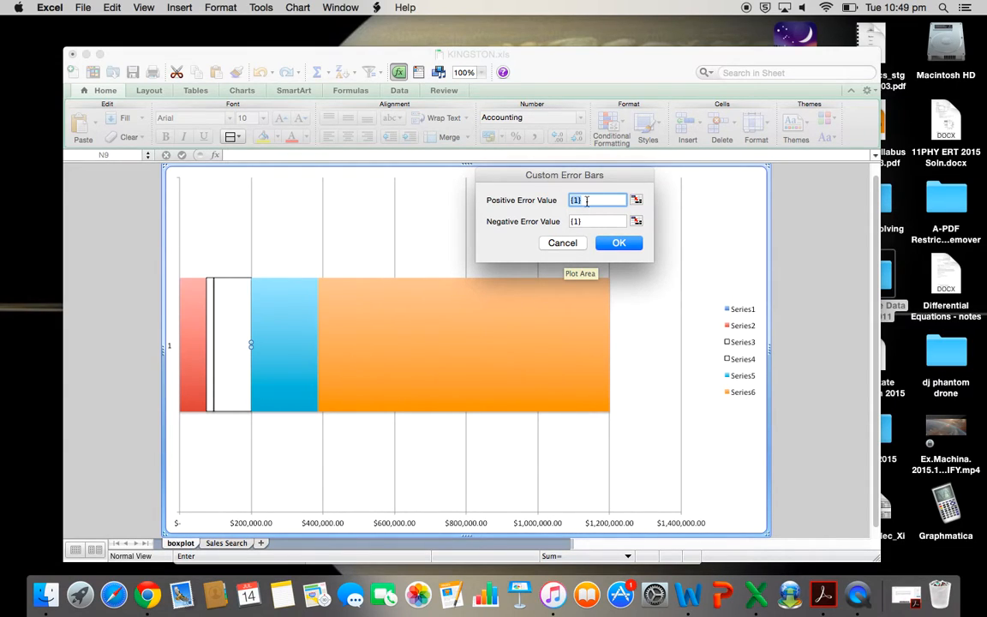
# Step: Try cell N13 of the Sales Search sheet as the positive error value, and discard the error bar settings
pyautogui.click(589, 201)
pyautogui.click(219, 545)
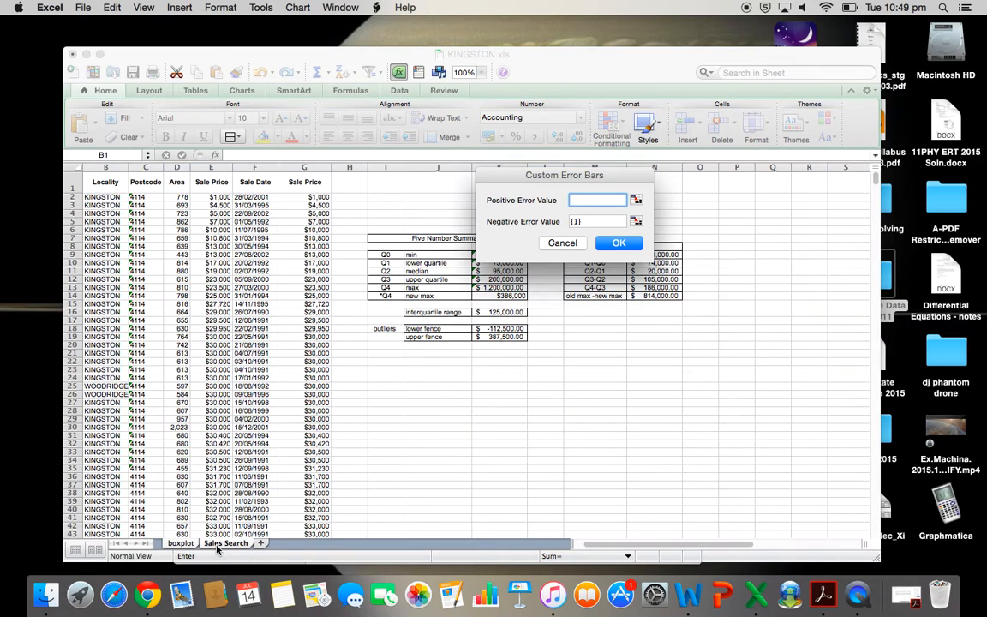
pyautogui.moveTo(514, 174); pyautogui.dragTo(614, 369)
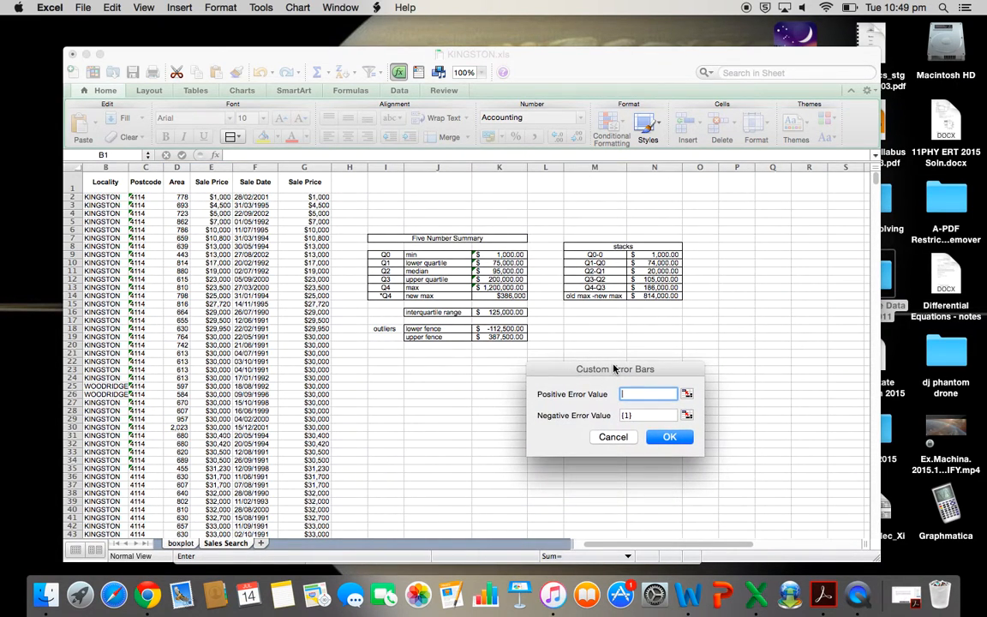
pyautogui.click(656, 289)
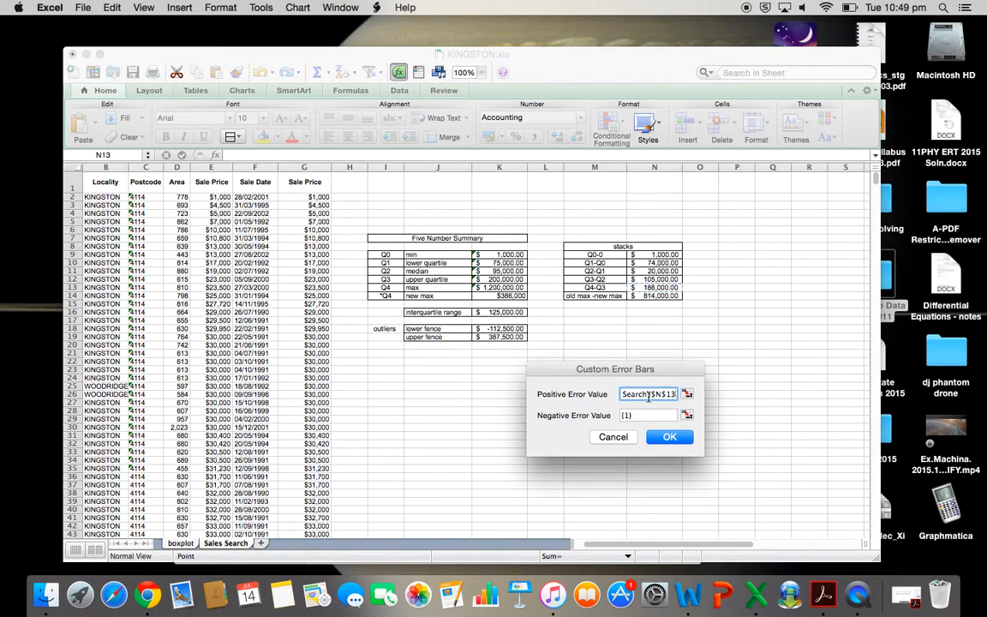
pyautogui.click(675, 443)
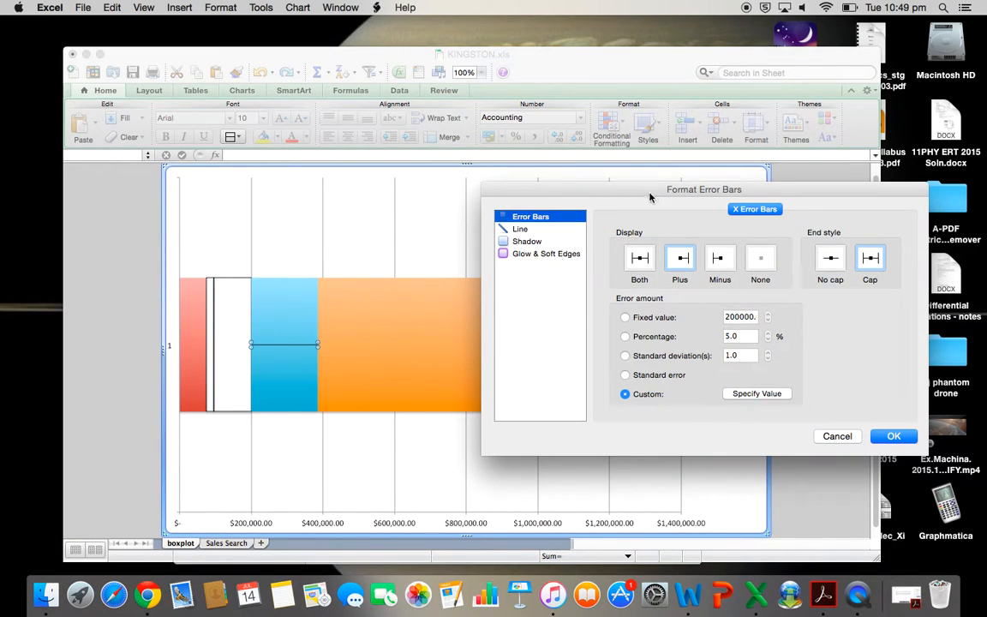
pyautogui.press('Return')
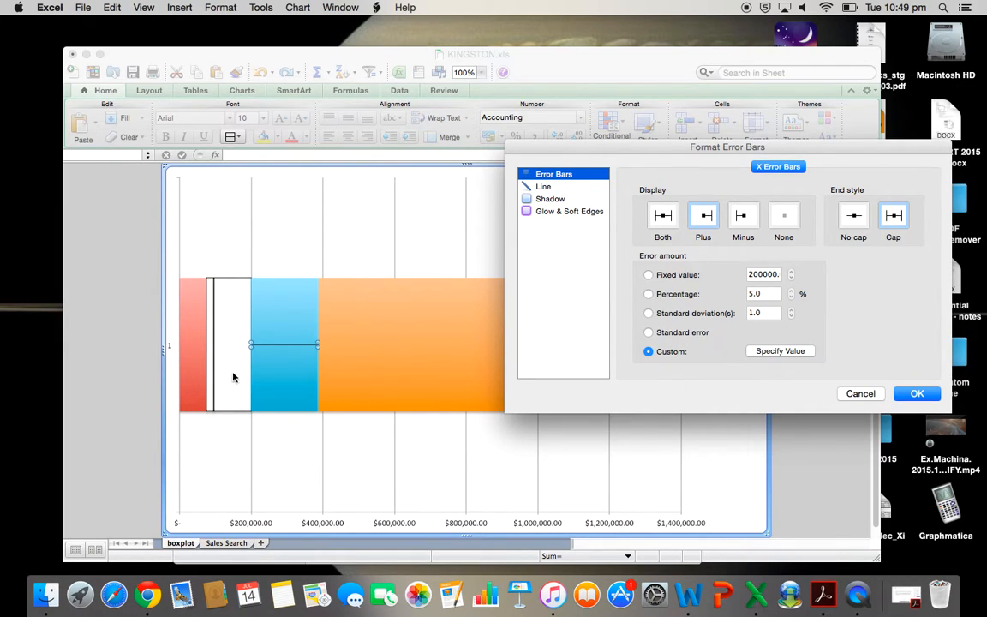
pyautogui.moveTo(703, 151); pyautogui.dragTo(576, 212)
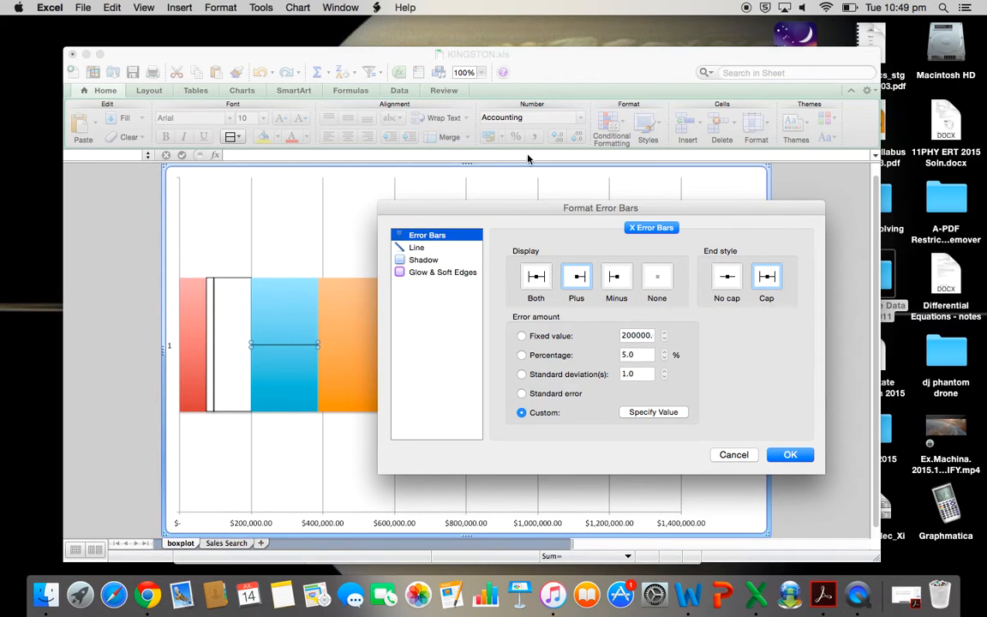
pyautogui.click(733, 454)
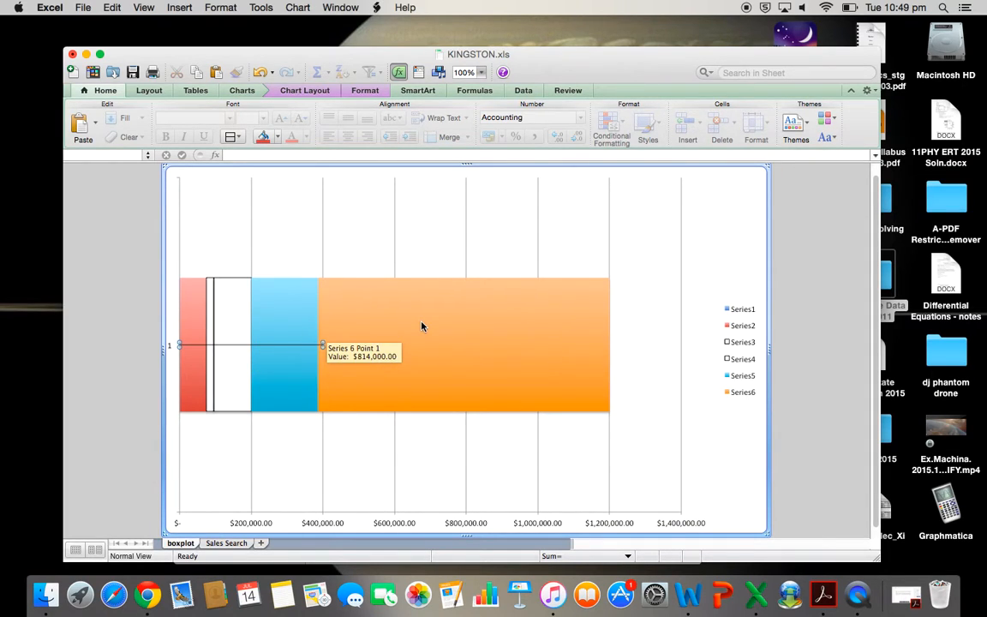
# Step: Remove the old Series 4 error bars and add new ones to the segment that extend only in the plus direction
pyautogui.click(307, 346)
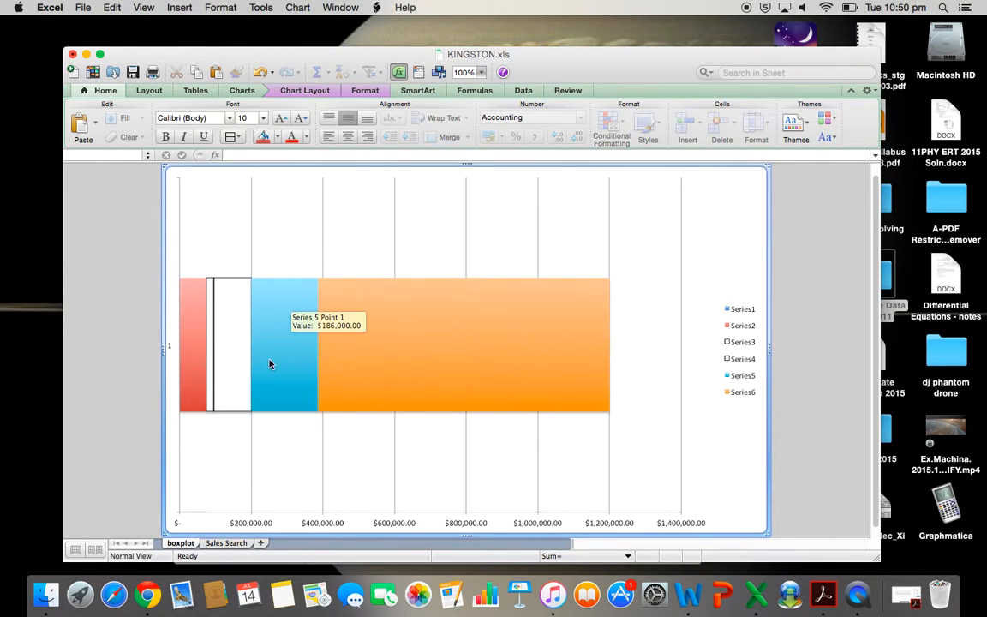
pyautogui.click(224, 361)
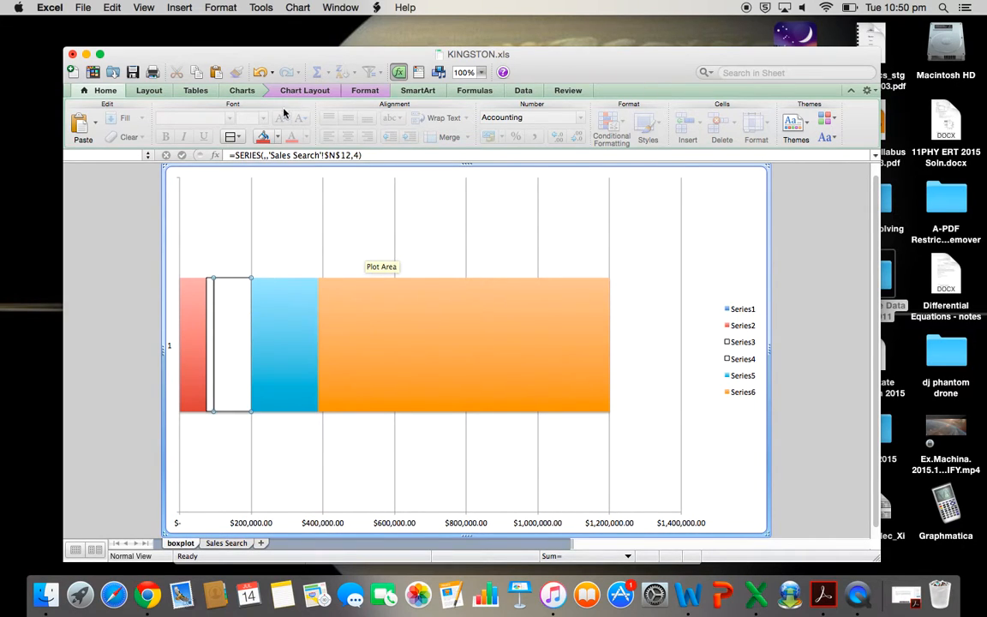
pyautogui.click(325, 91)
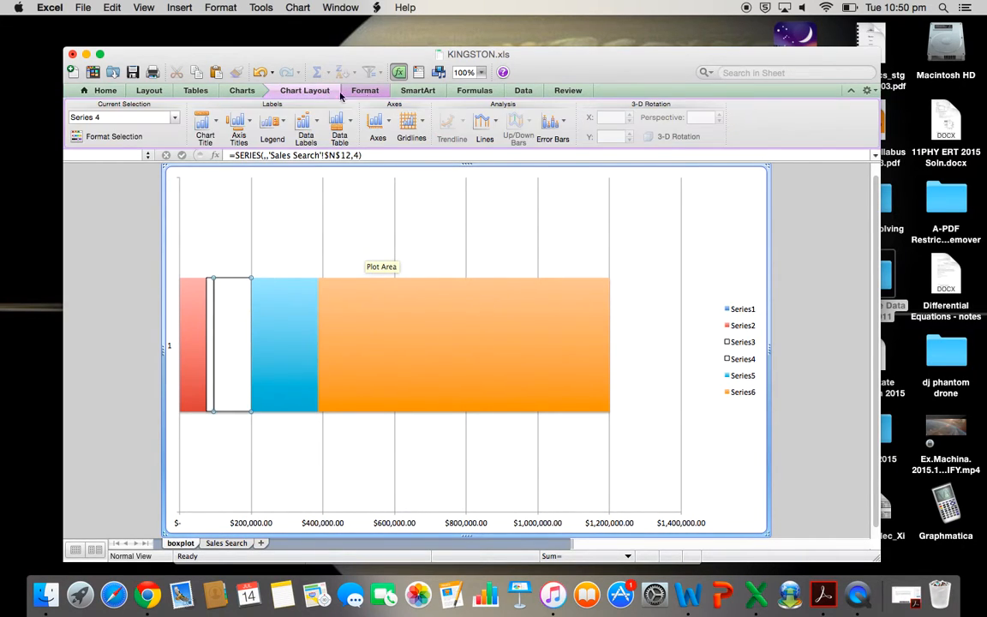
pyautogui.click(553, 122)
pyautogui.click(623, 251)
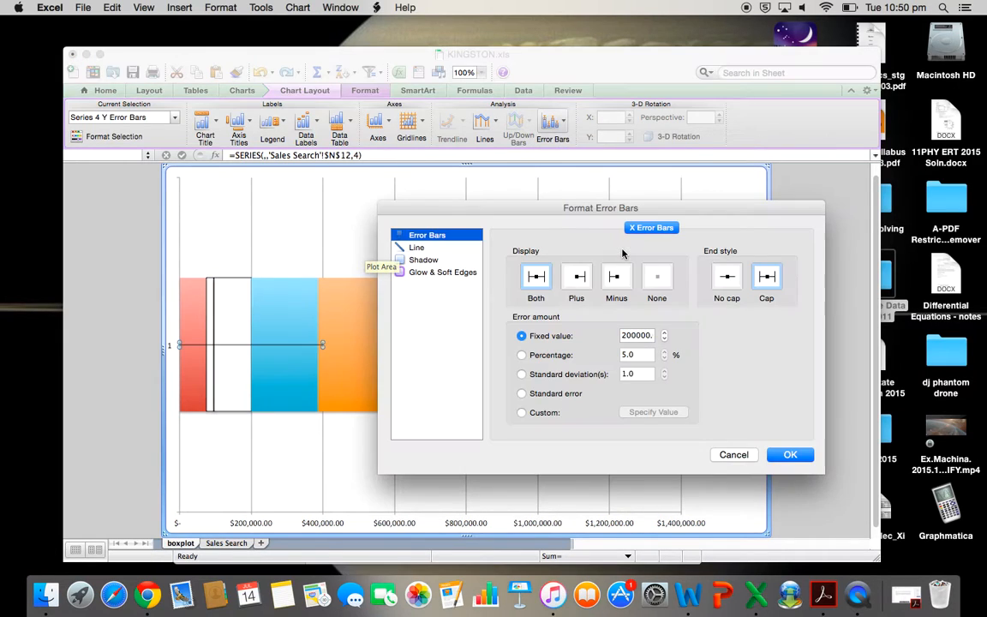
pyautogui.click(577, 279)
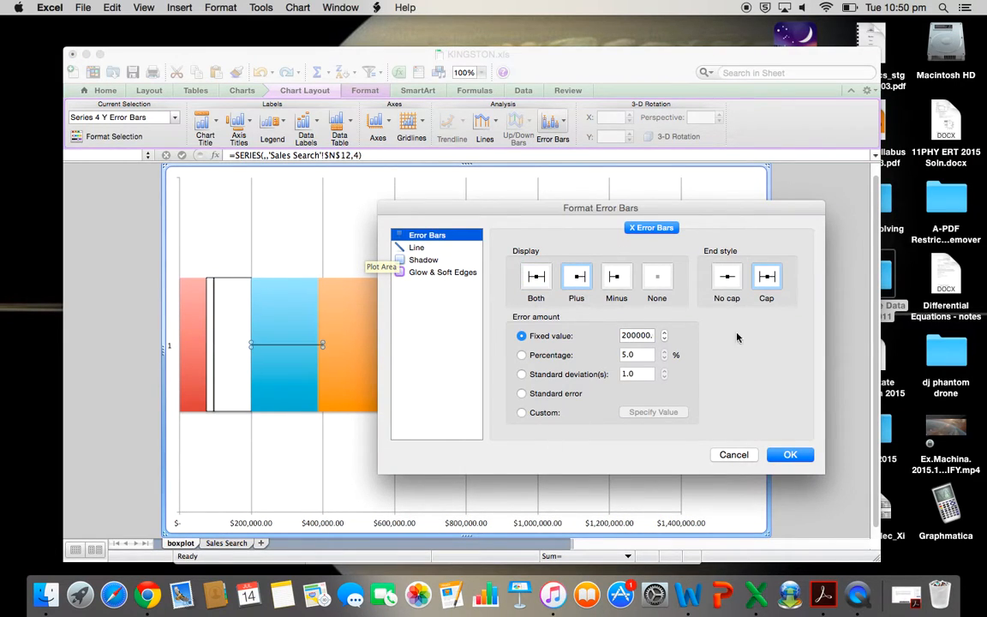
# Step: Give the Series 4 error bars a custom positive value from Sales Search cell N13, clear the negative value, and apply
pyautogui.click(522, 414)
pyautogui.click(644, 414)
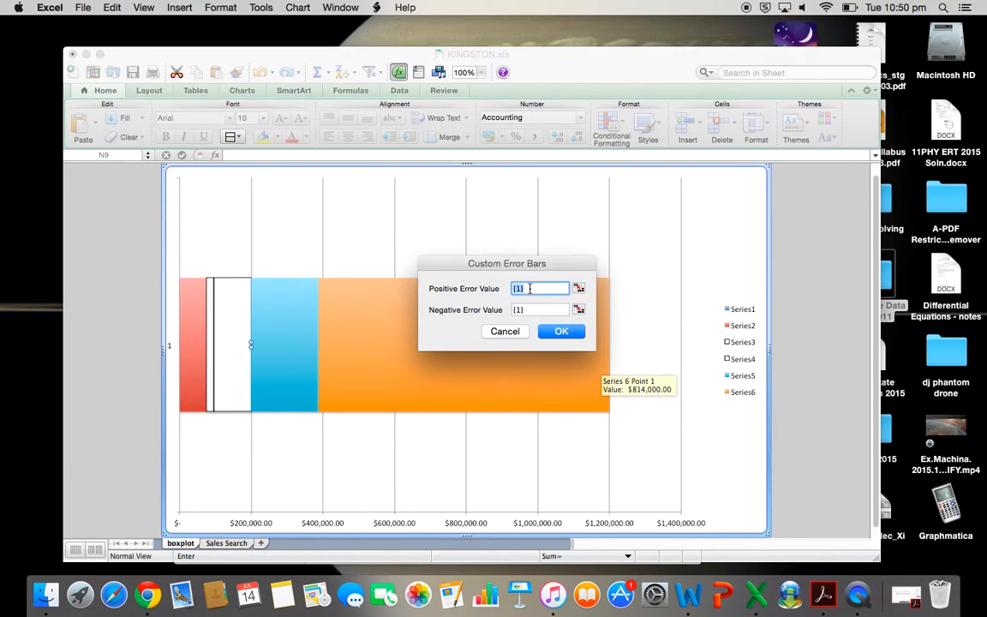
pyautogui.press('BackSpace')
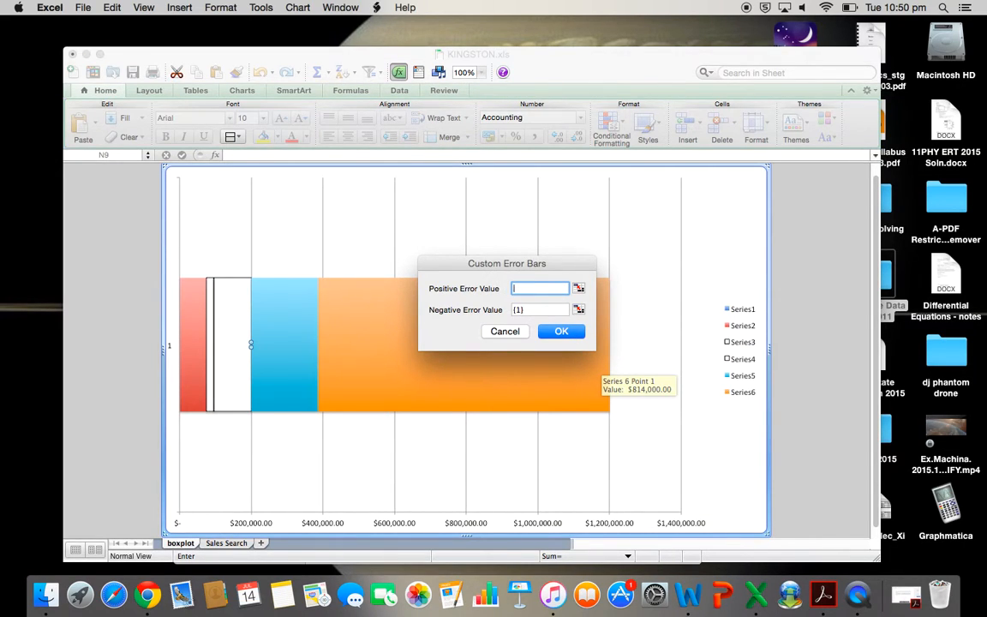
pyautogui.click(234, 542)
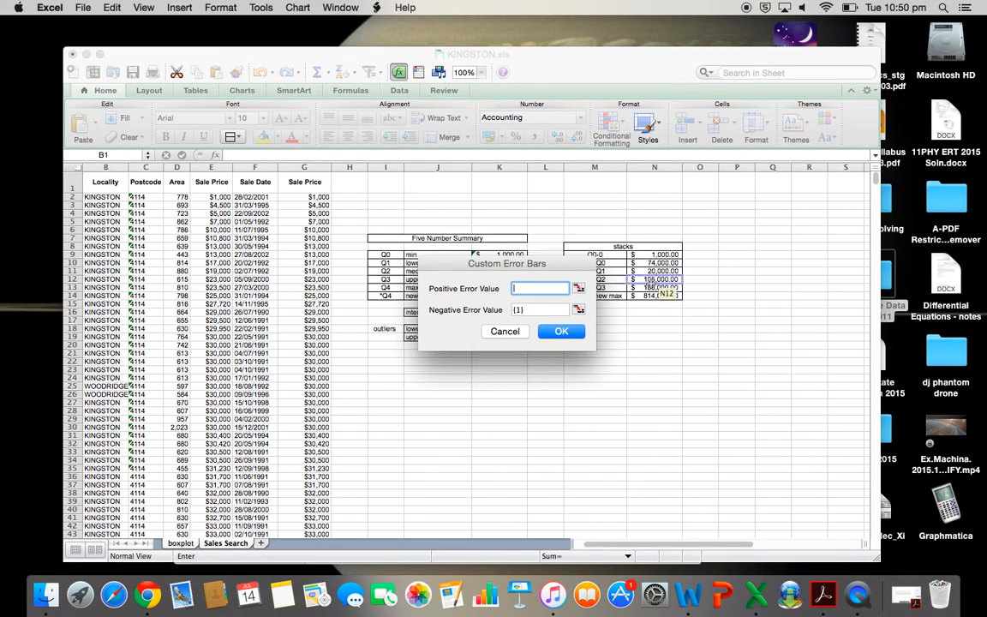
pyautogui.click(661, 289)
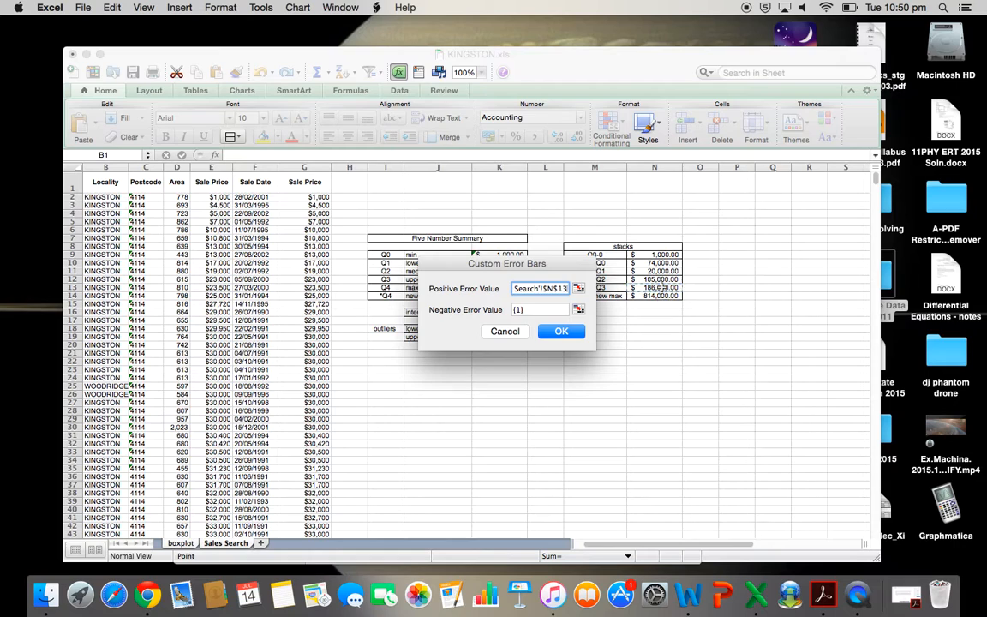
pyautogui.click(529, 310)
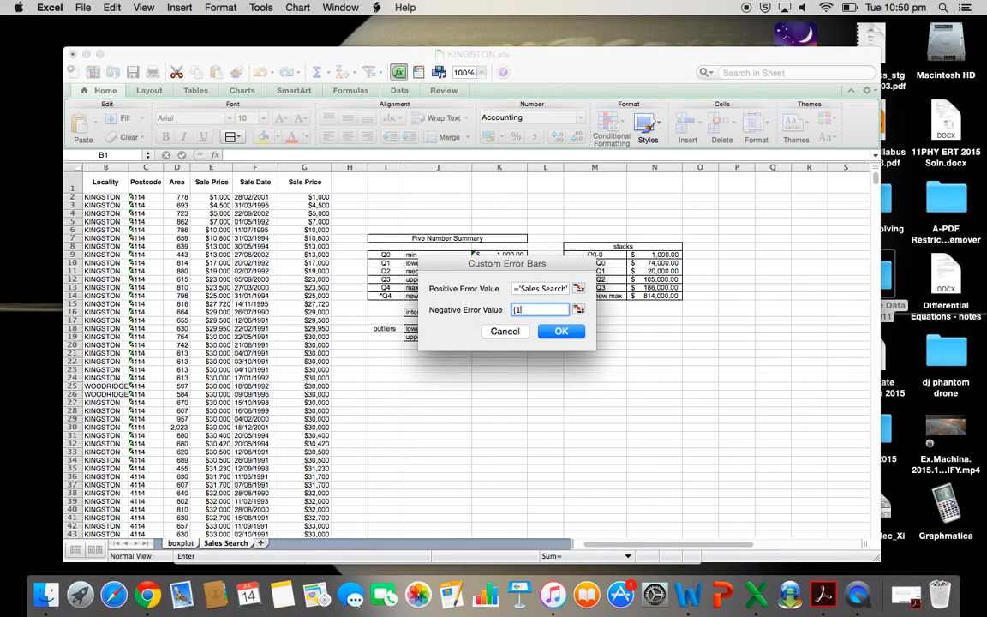
pyautogui.click(561, 332)
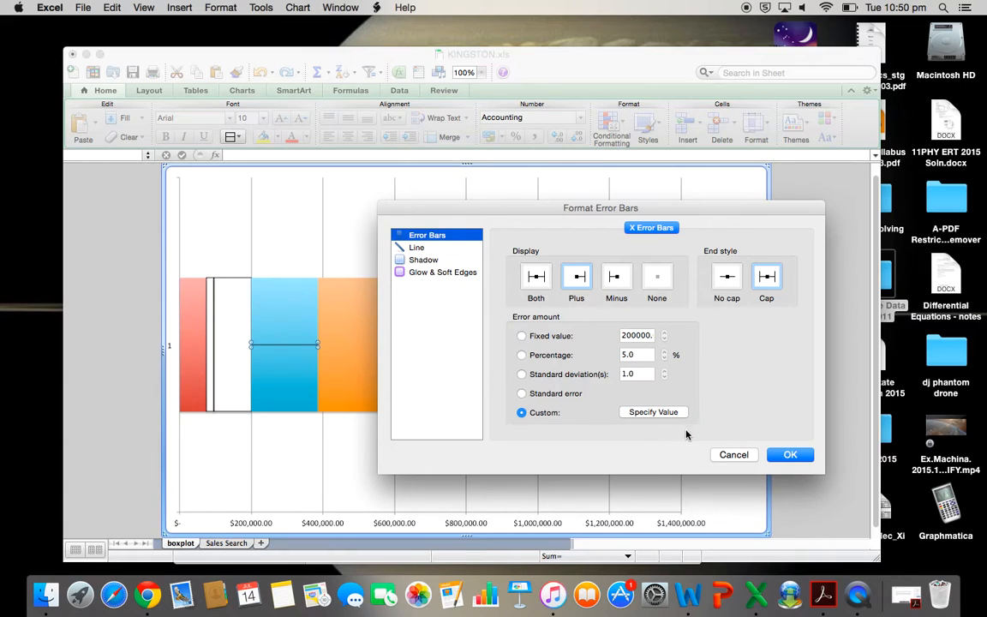
pyautogui.click(789, 455)
pyautogui.click(310, 206)
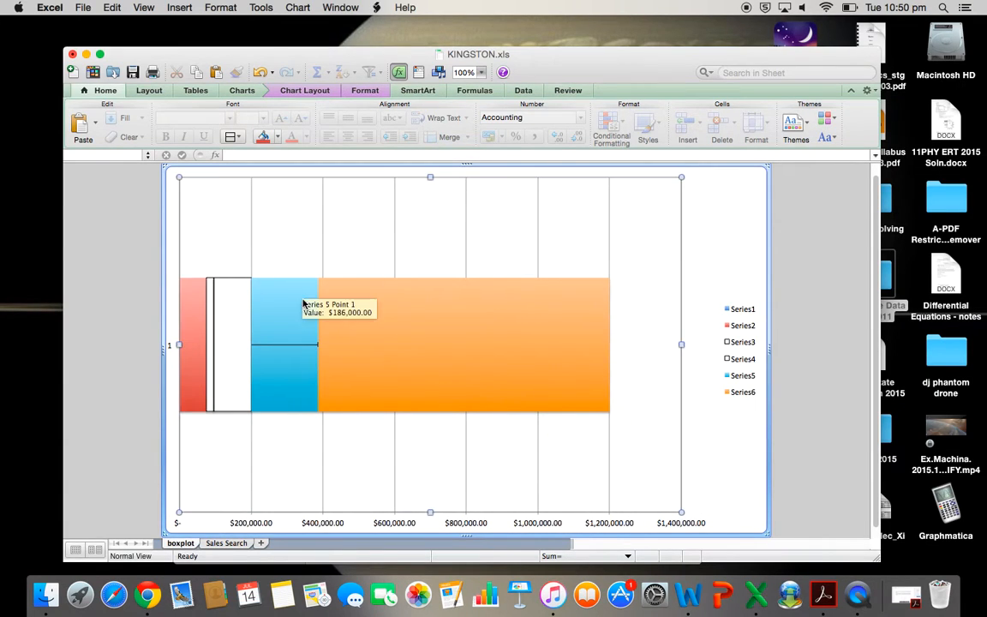
# Step: Set the fill of the Series 5 segment to No Fill and apply the series formatting
pyautogui.rightClick(283, 329)
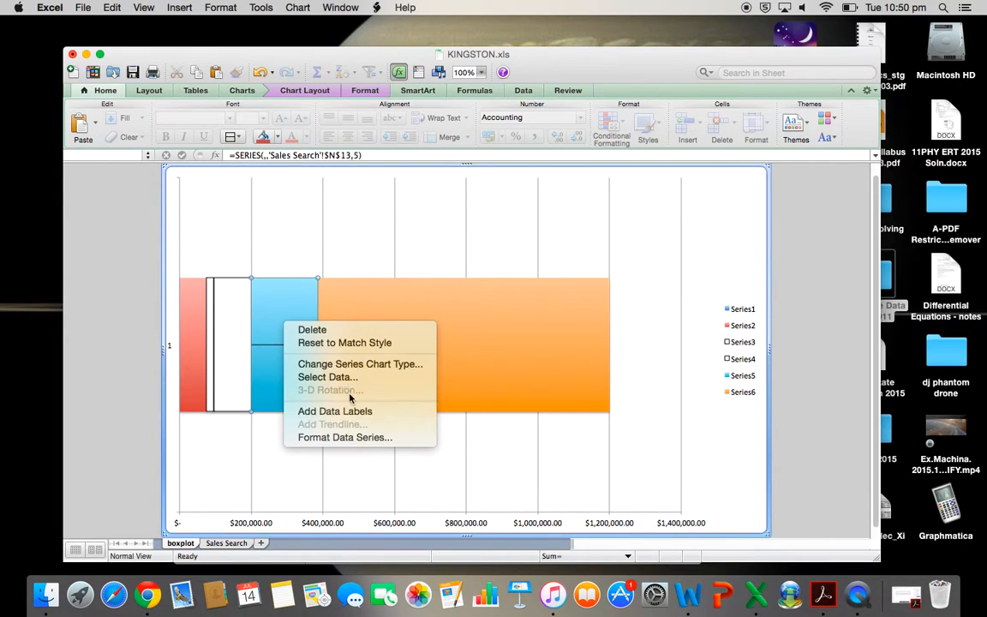
pyautogui.click(361, 437)
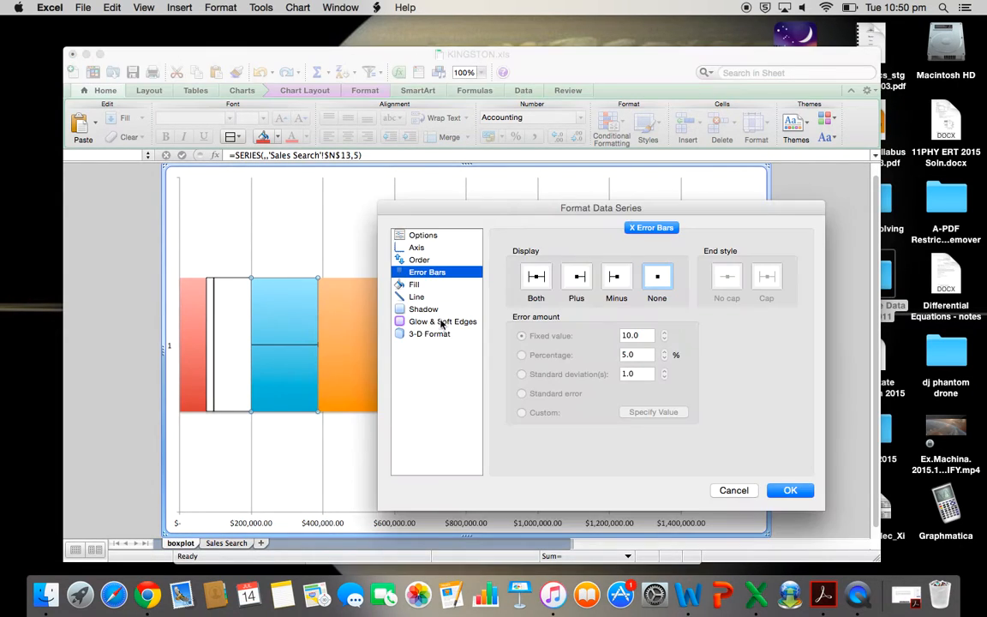
pyautogui.click(403, 283)
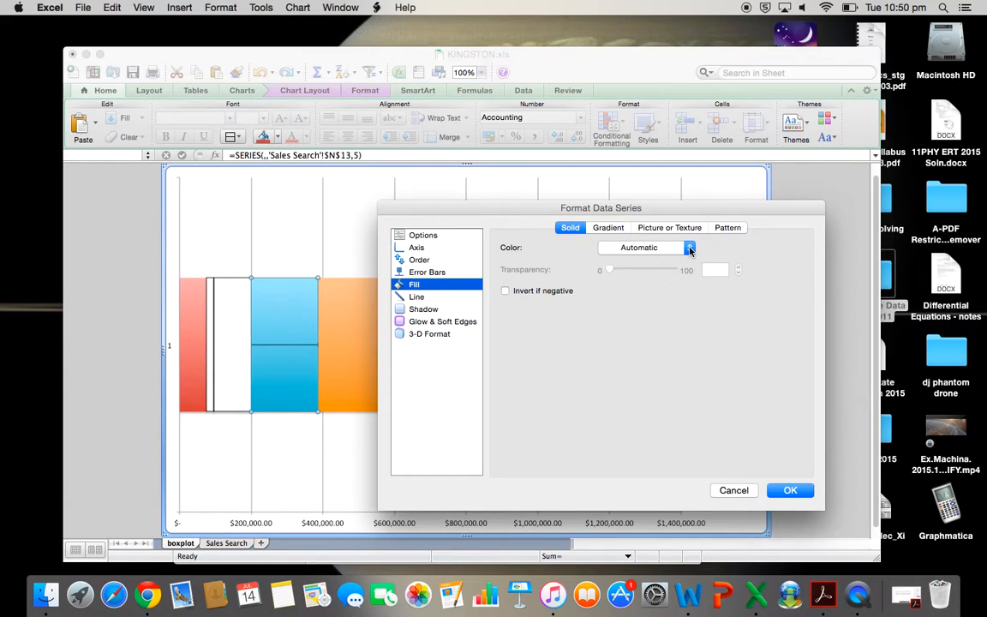
pyautogui.click(689, 247)
pyautogui.click(669, 287)
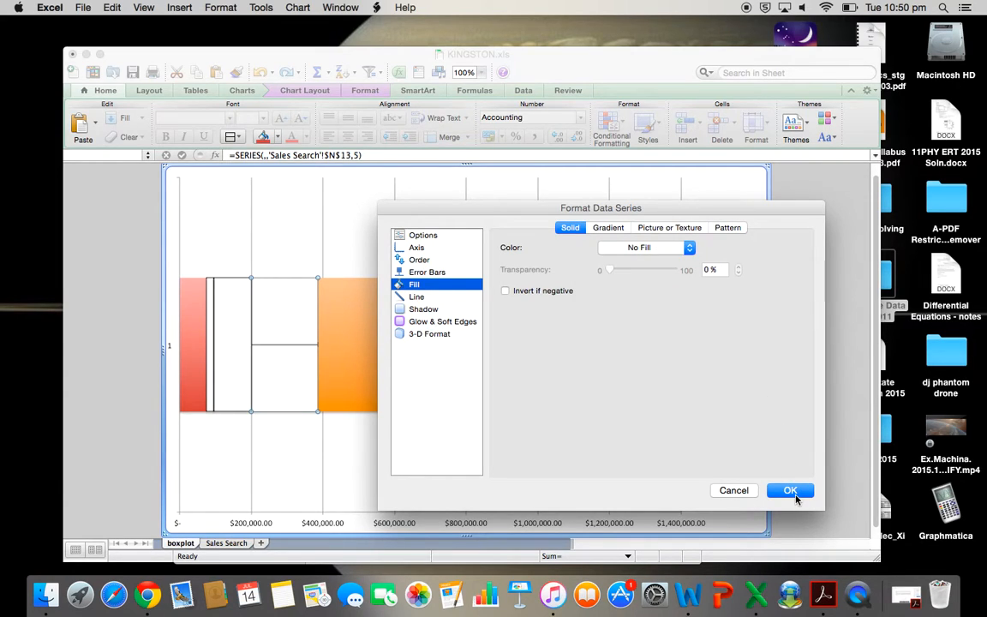
pyautogui.click(791, 490)
pyautogui.click(367, 222)
# Step: Set the fill of the red Series 2 data point to No Fill and apply the formatting
pyautogui.moveTo(289, 331)
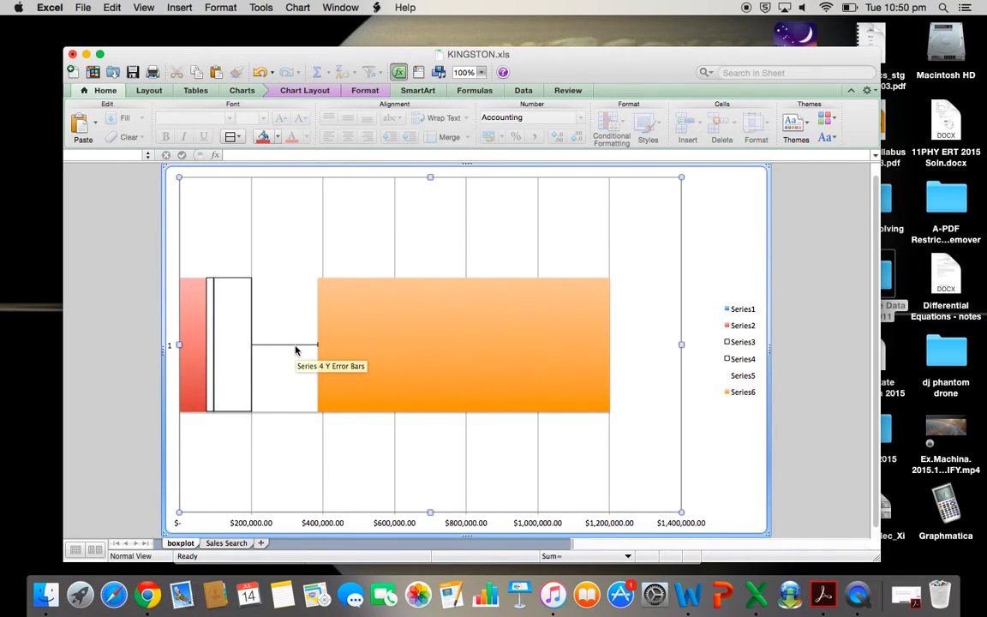
pyautogui.click(197, 340)
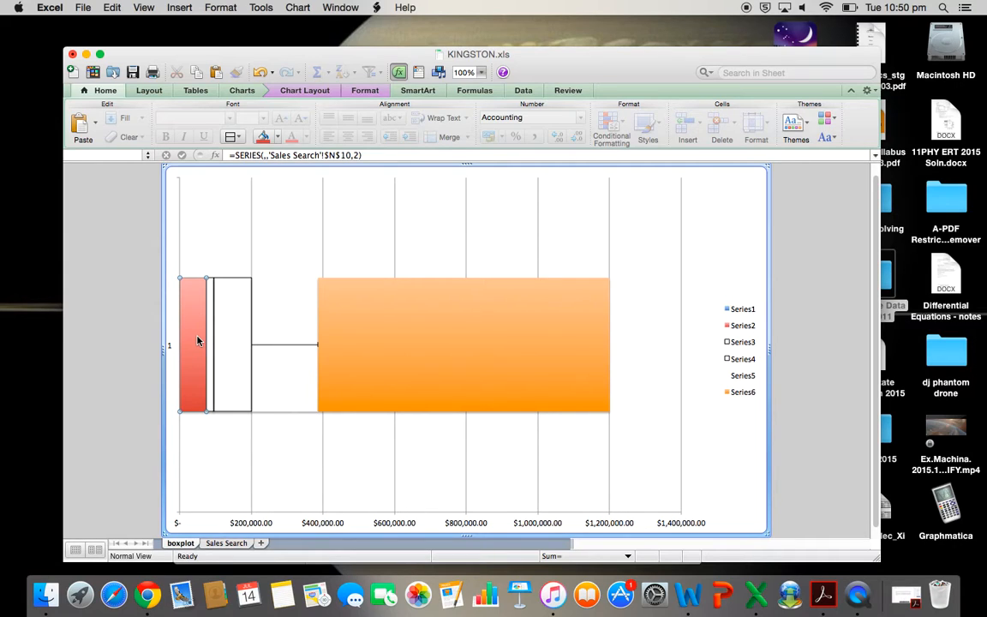
pyautogui.moveTo(196, 349)
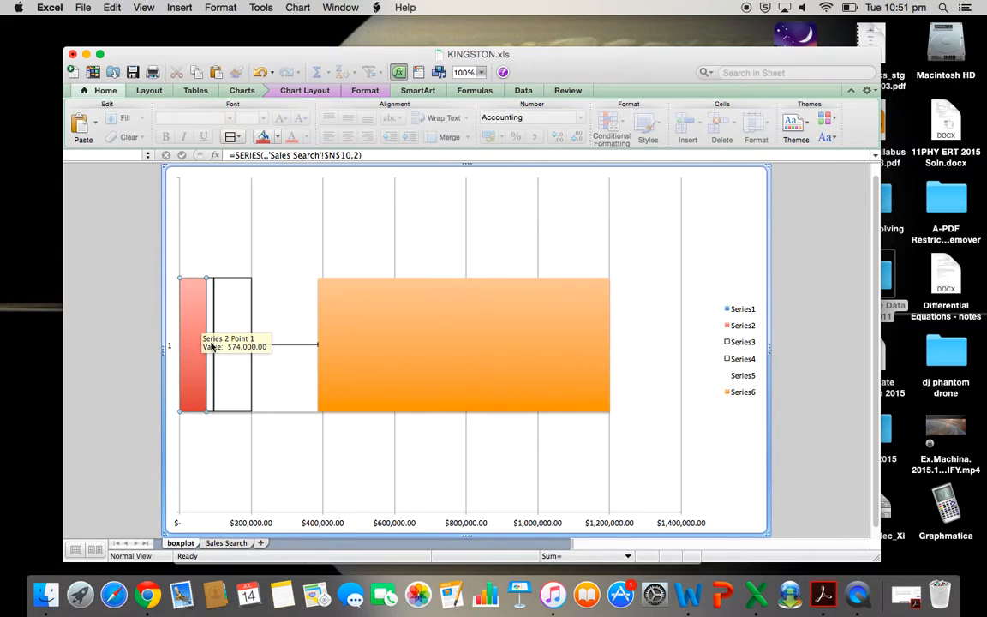
pyautogui.moveTo(206, 327)
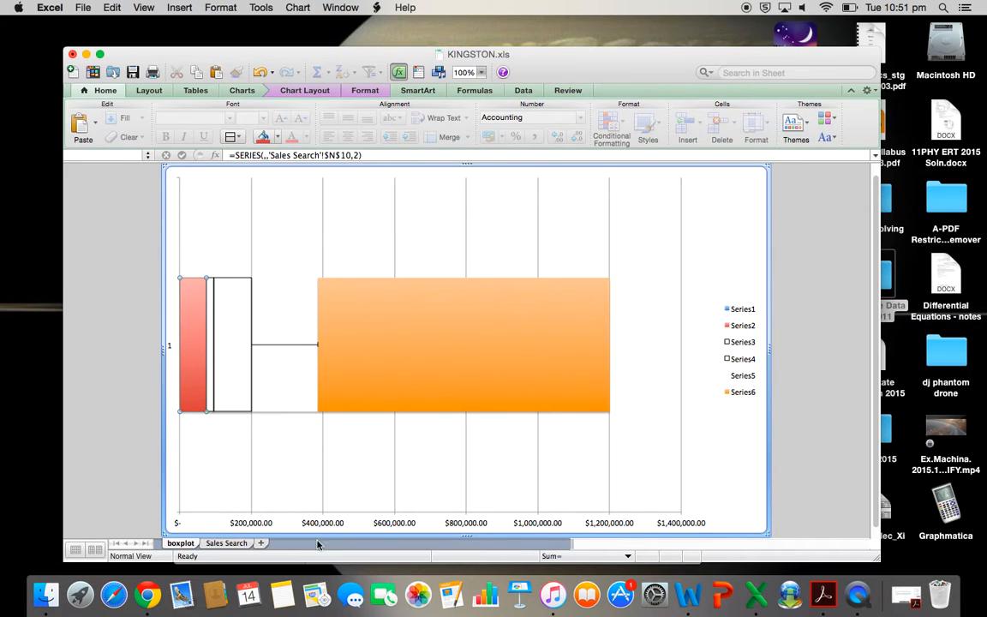
pyautogui.rightClick(196, 351)
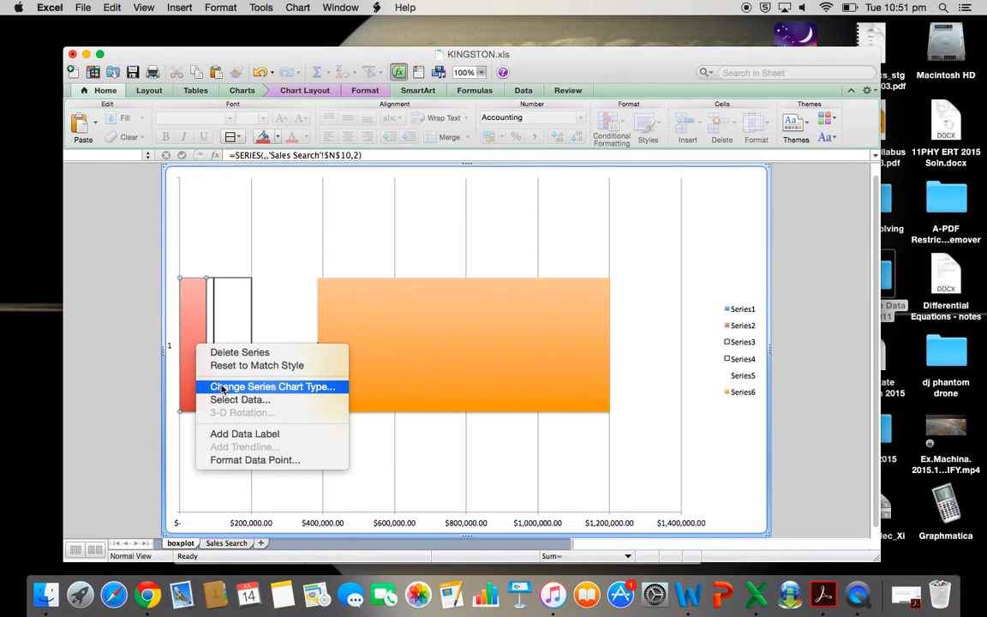
pyautogui.click(235, 460)
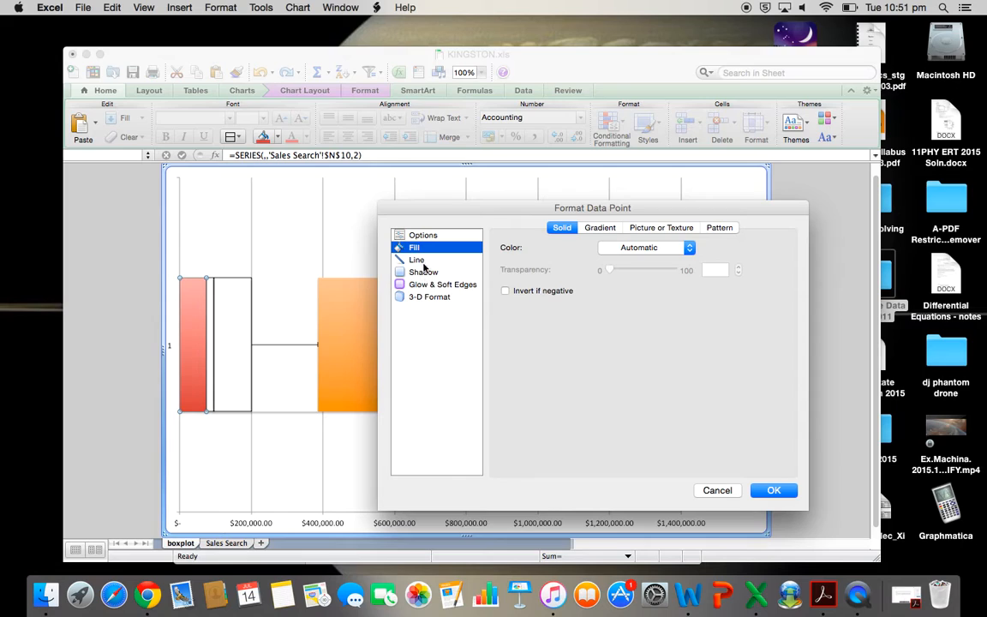
pyautogui.click(685, 248)
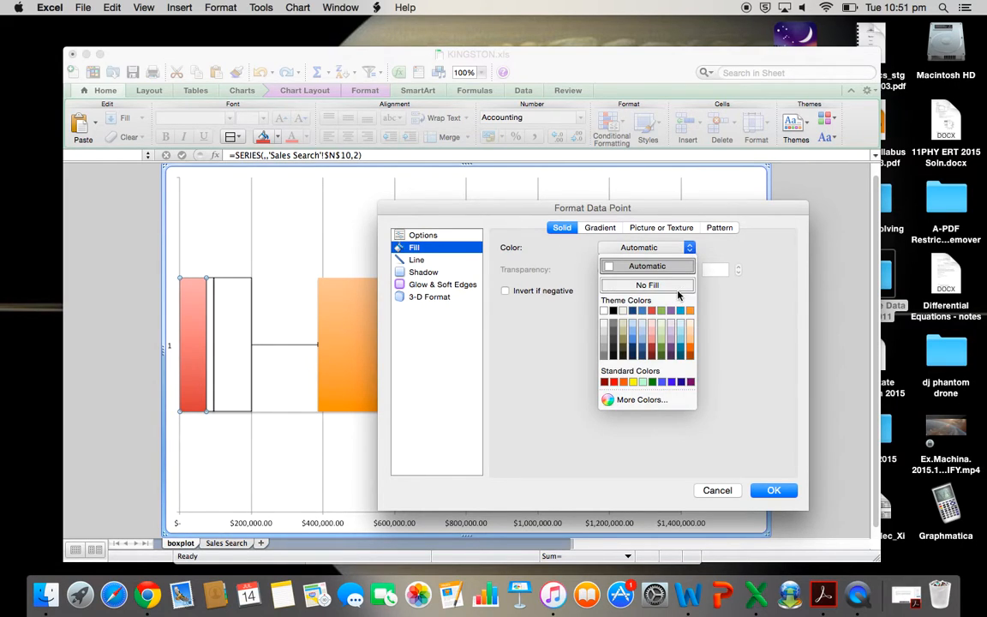
pyautogui.click(677, 286)
pyautogui.click(763, 489)
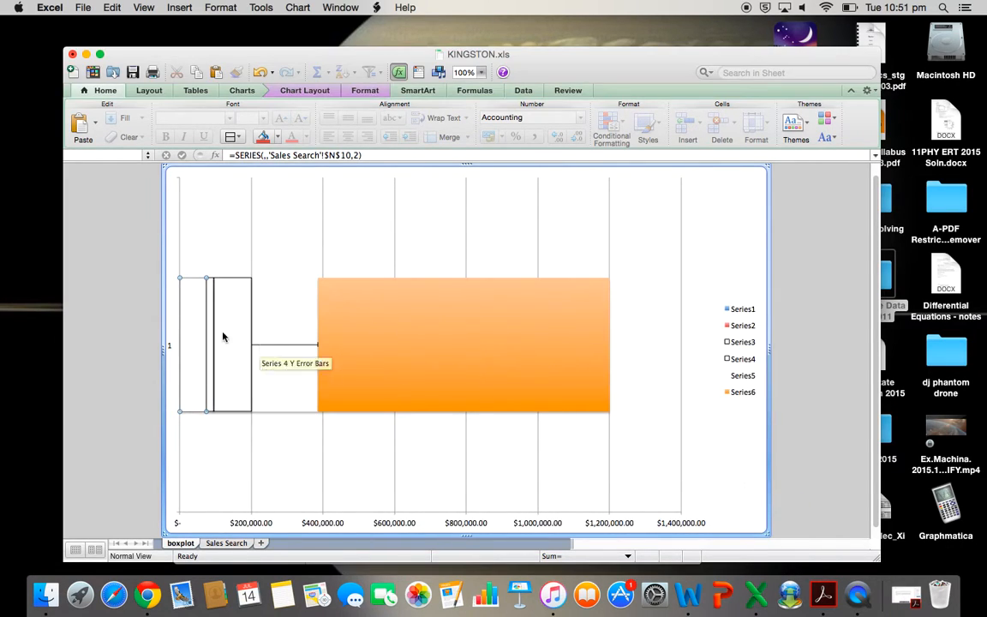
# Step: Add error bars to the Series 2 segment in the minus direction only, with a custom error amount
pyautogui.click(304, 90)
pyautogui.click(554, 122)
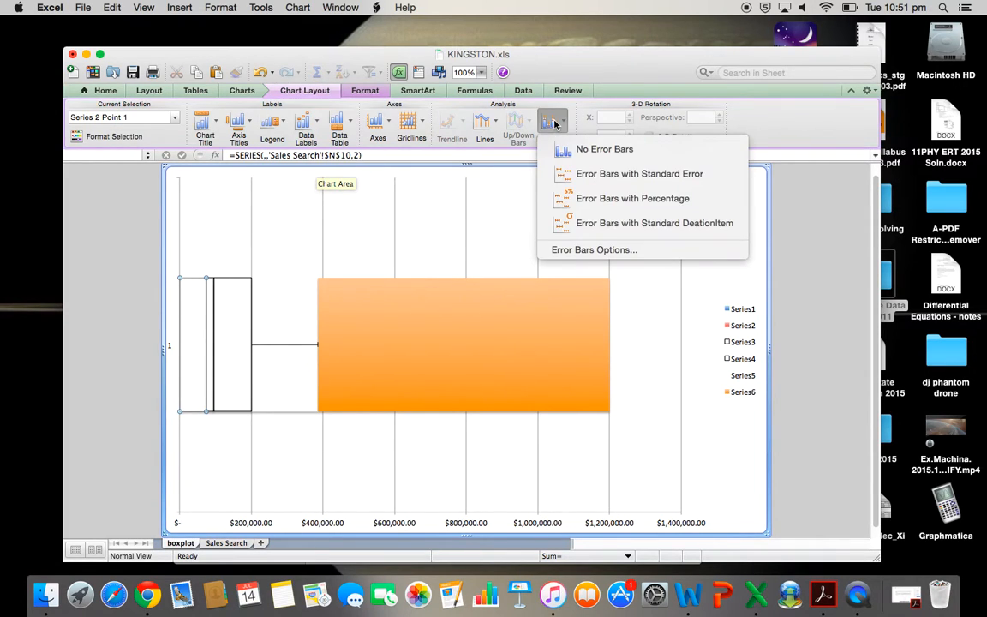
pyautogui.click(597, 250)
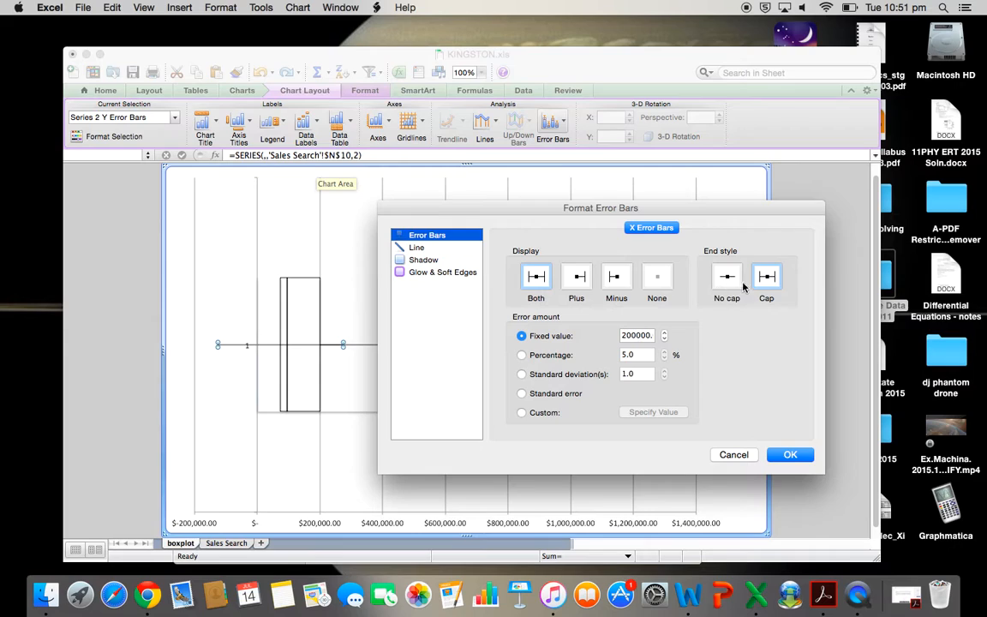
pyautogui.click(613, 277)
pyautogui.click(525, 413)
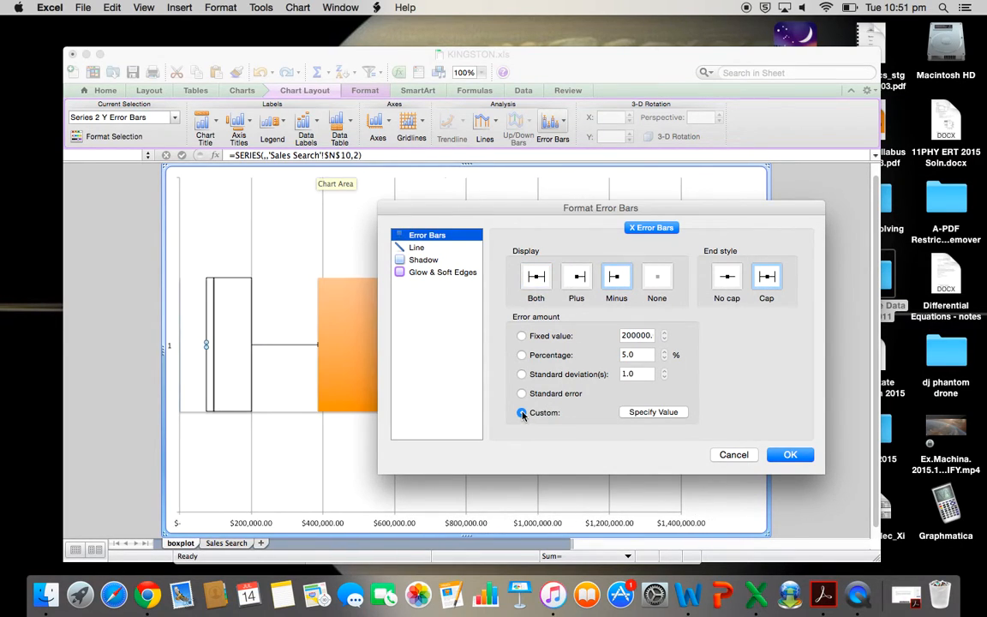
# Step: Use Sales Search cell N10 as the negative error value for Series 2, clear the positive value, and apply the error bars
pyautogui.click(647, 413)
pyautogui.click(528, 309)
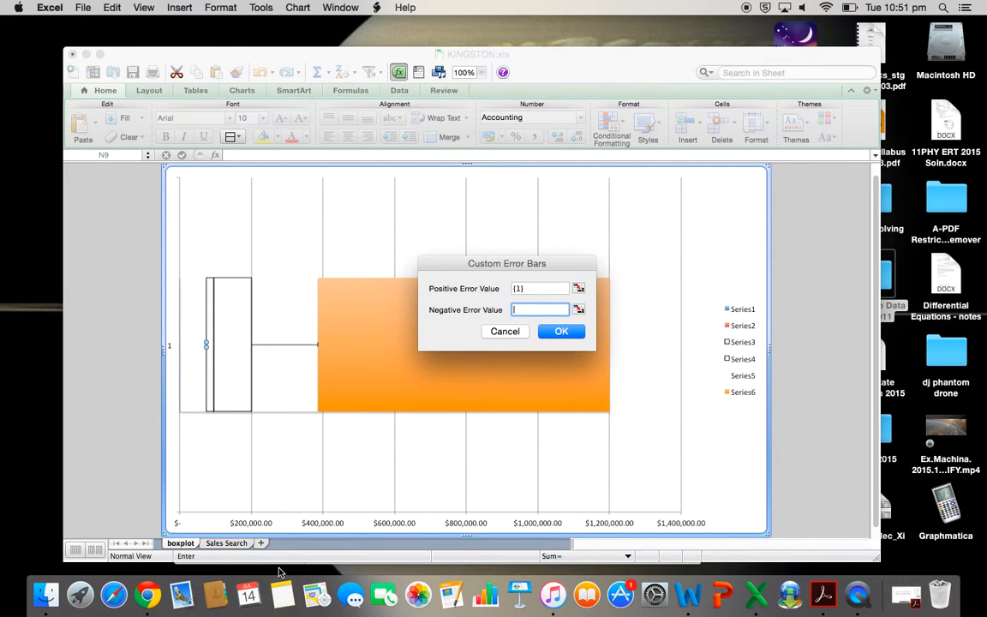
pyautogui.click(226, 542)
pyautogui.moveTo(554, 267); pyautogui.dragTo(460, 279)
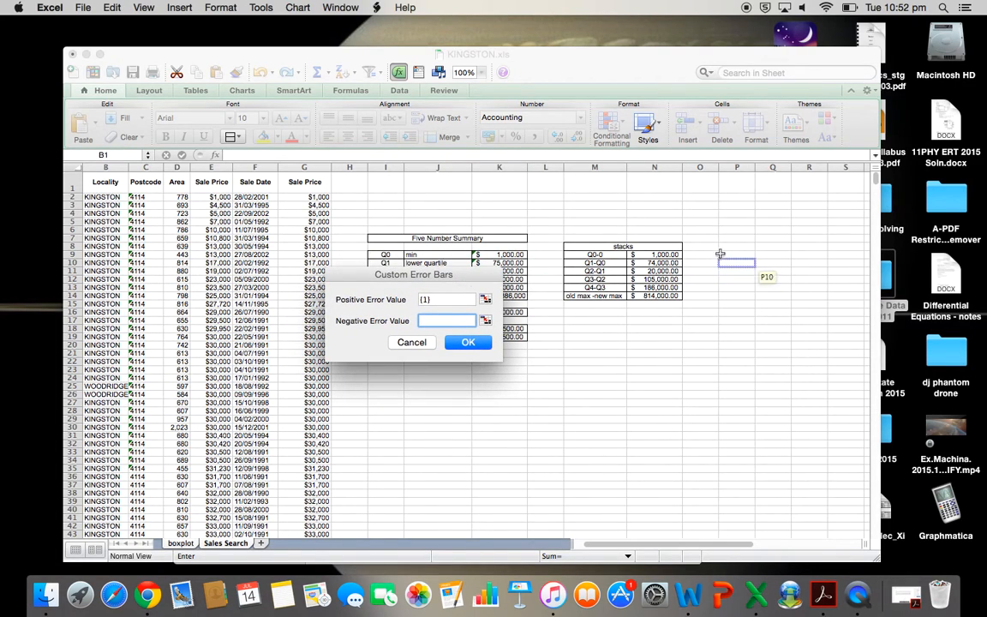
pyautogui.moveTo(658, 262)
pyautogui.mouseDown()
pyautogui.moveTo(660, 272)
pyautogui.moveTo(658, 264)
pyautogui.mouseUp()
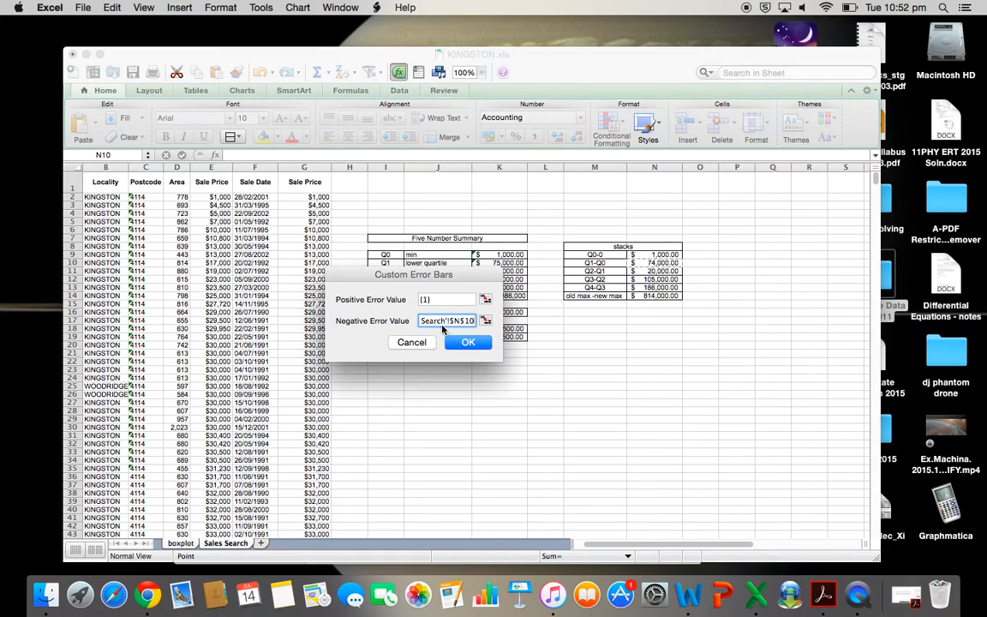
pyautogui.click(438, 300)
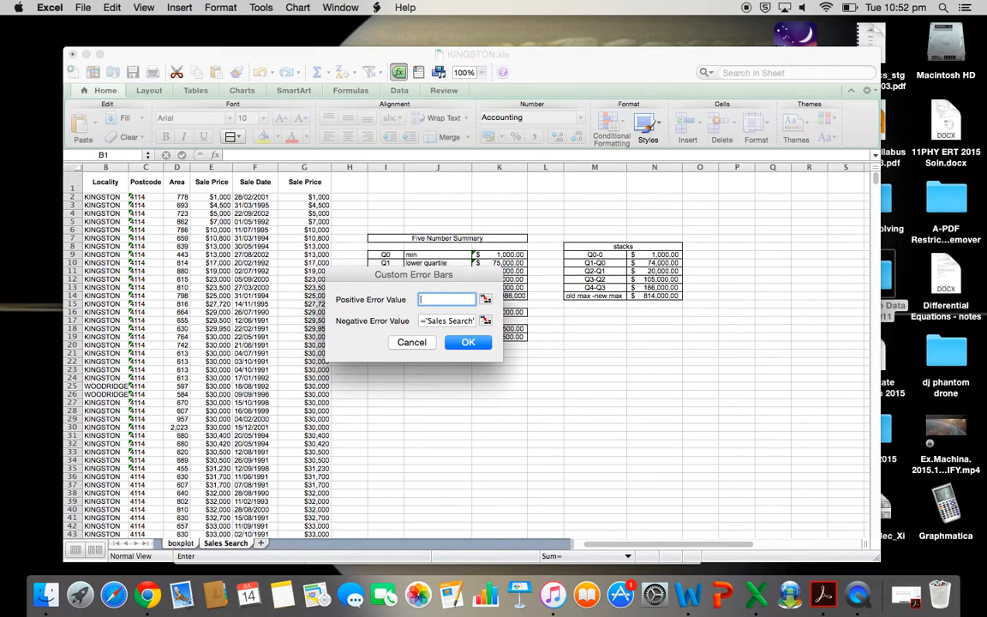
pyautogui.click(468, 342)
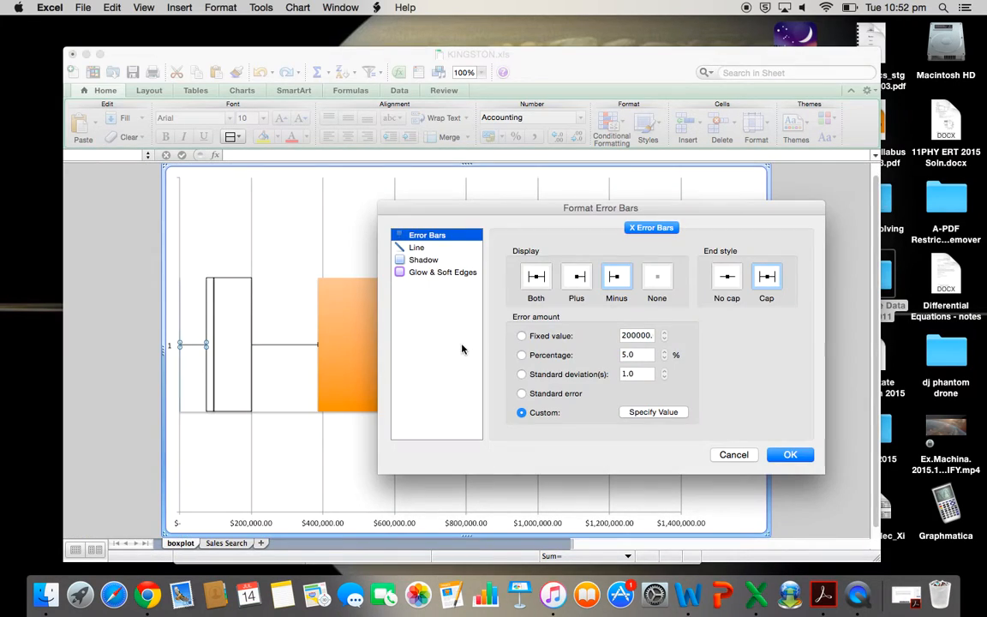
pyautogui.click(790, 455)
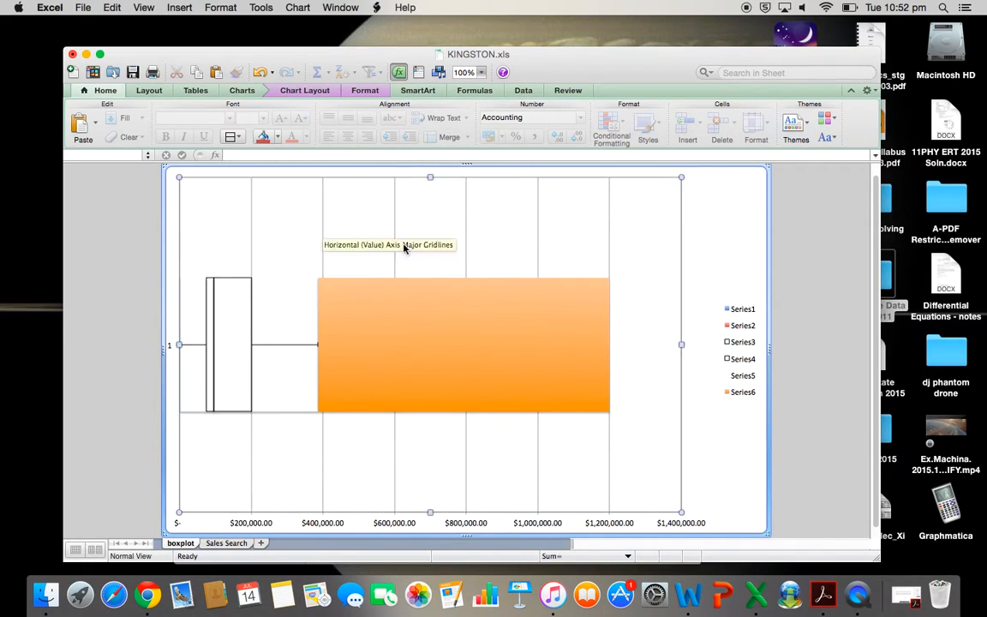
# Step: Set the fill of the orange Series 6 segment to No Fill and apply the series formatting
pyautogui.rightClick(423, 338)
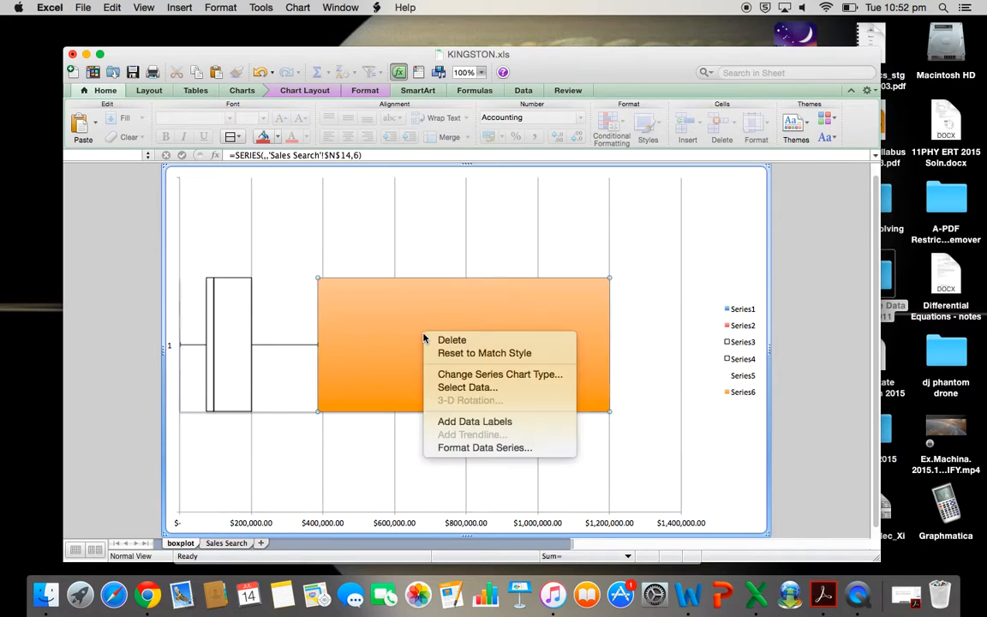
pyautogui.click(485, 447)
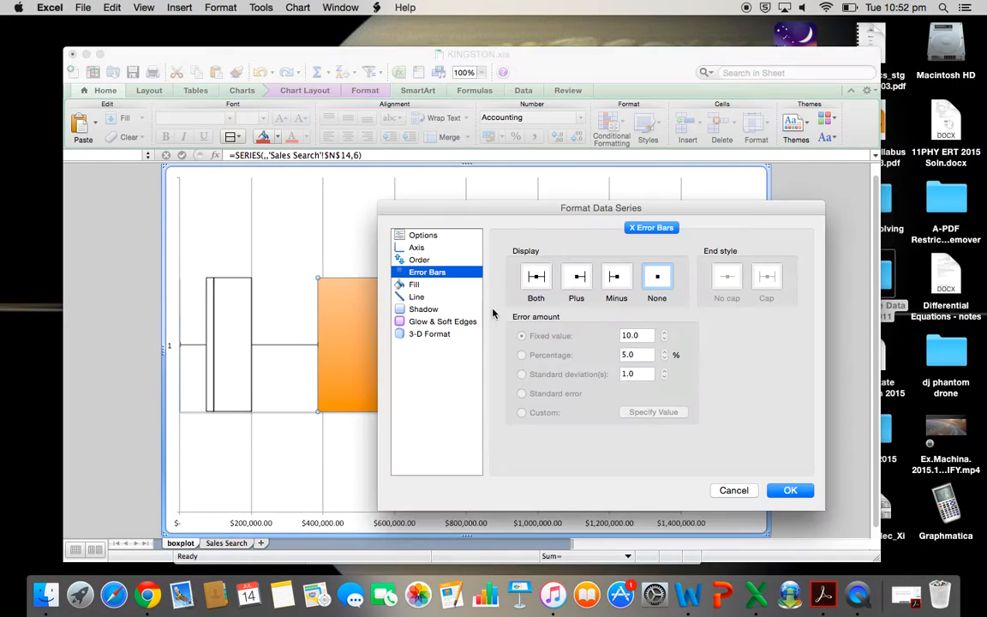
pyautogui.click(415, 286)
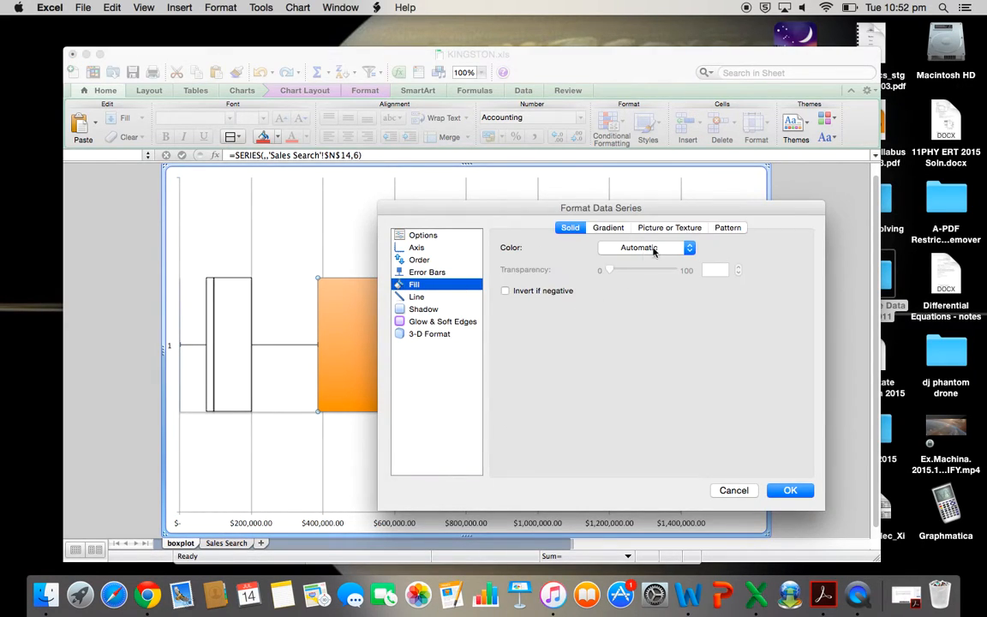
pyautogui.click(689, 248)
pyautogui.click(672, 283)
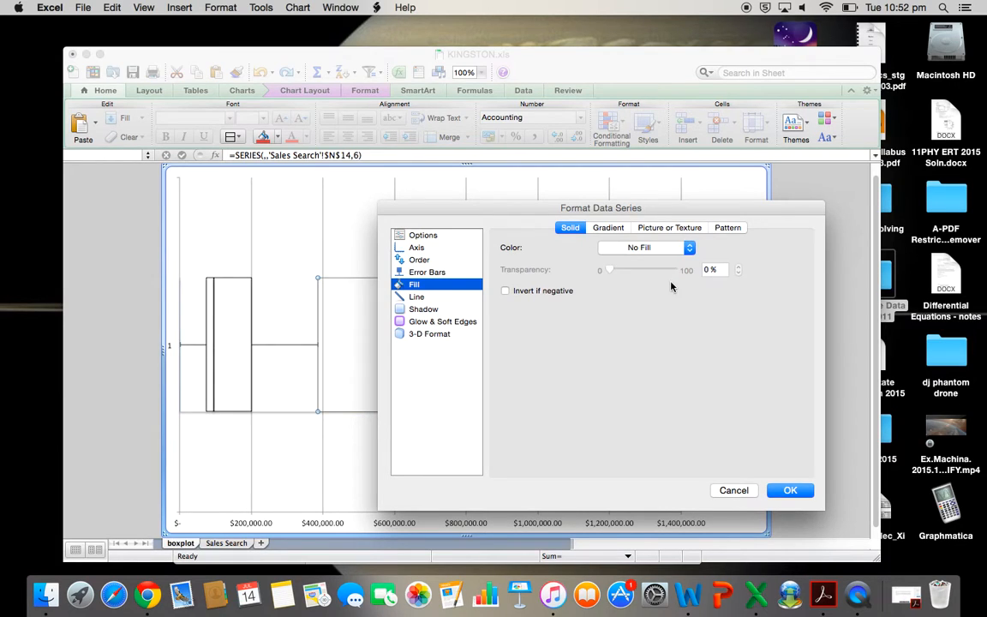
pyautogui.click(787, 490)
pyautogui.click(630, 249)
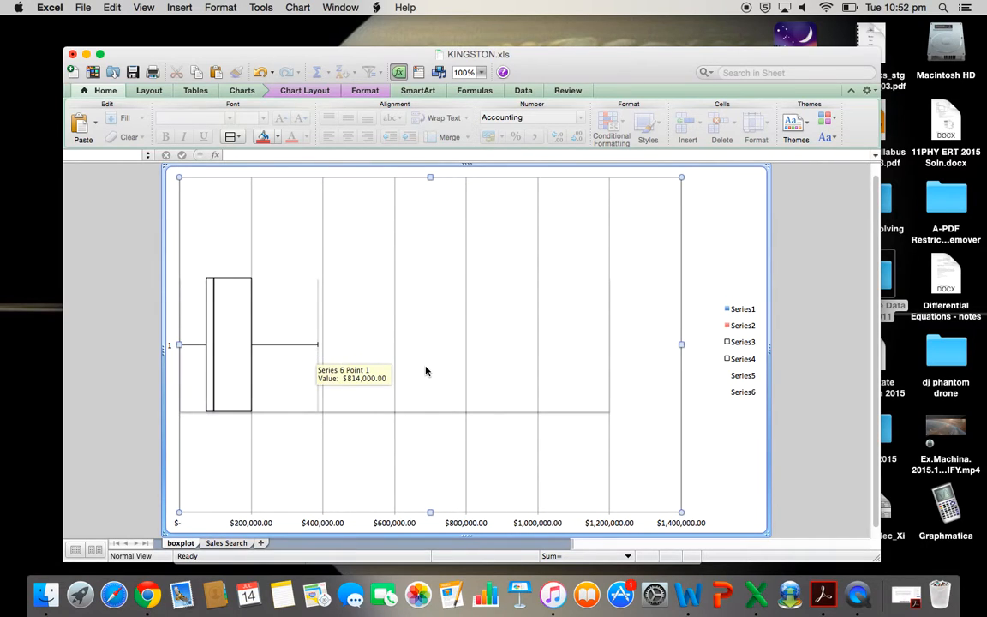
# Step: Turn off the shadow of the Series 5 segment and apply the series formatting
pyautogui.rightClick(297, 317)
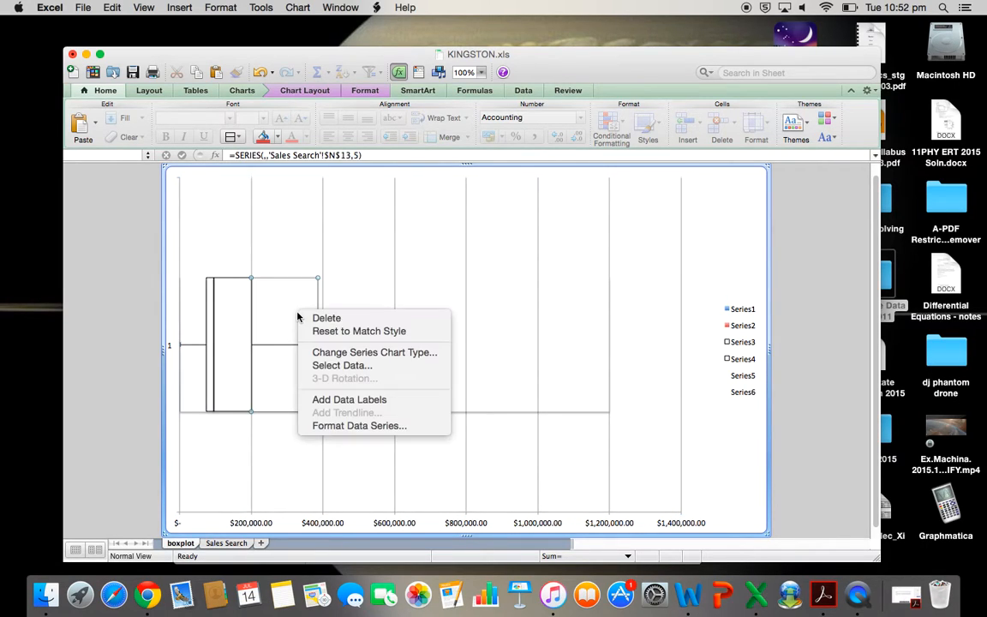
pyautogui.click(356, 426)
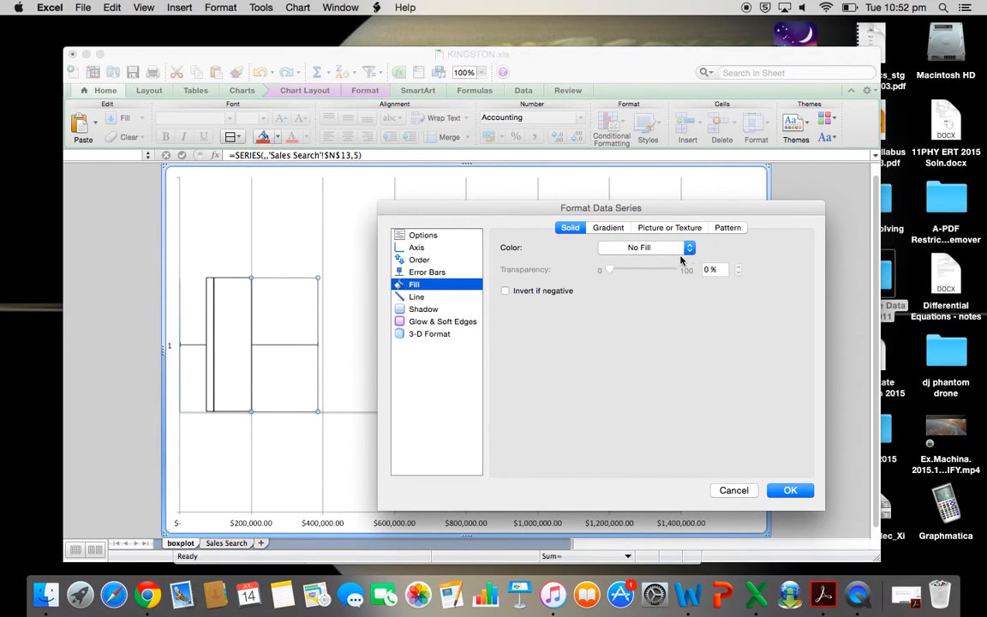
pyautogui.click(606, 229)
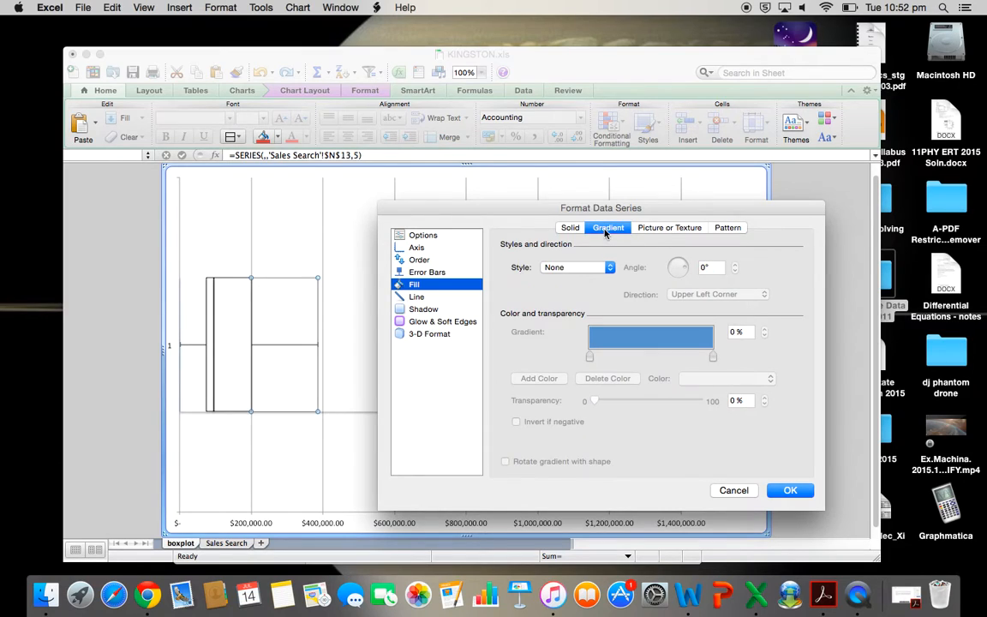
pyautogui.click(671, 229)
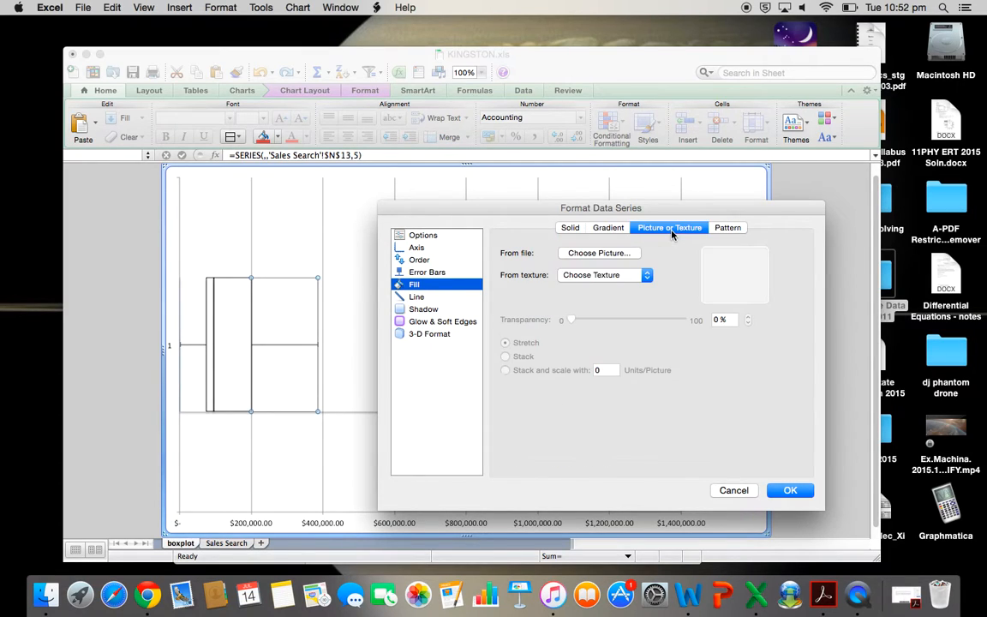
pyautogui.click(569, 228)
pyautogui.click(431, 321)
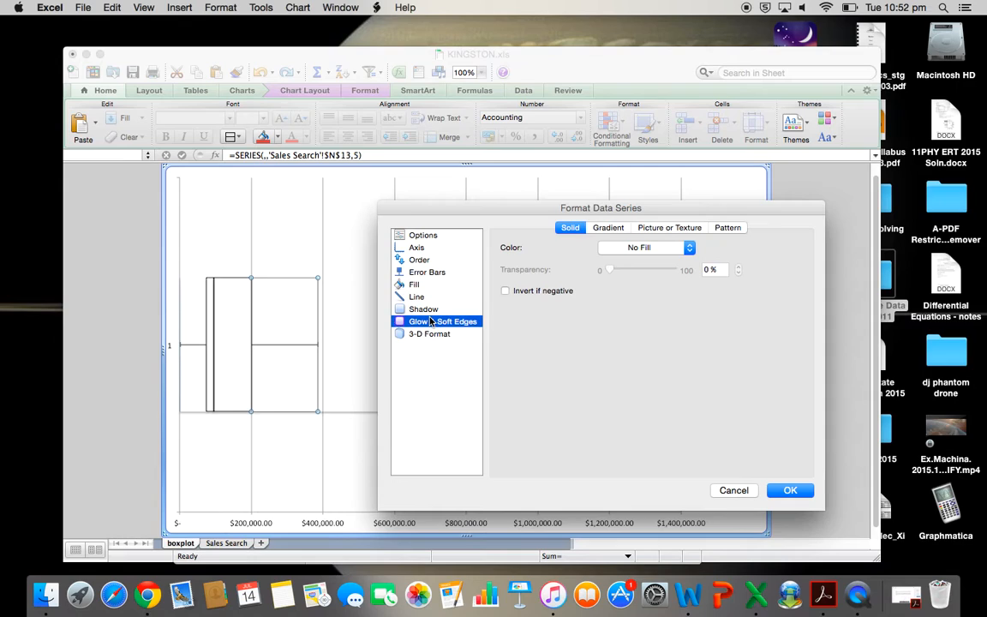
pyautogui.click(429, 311)
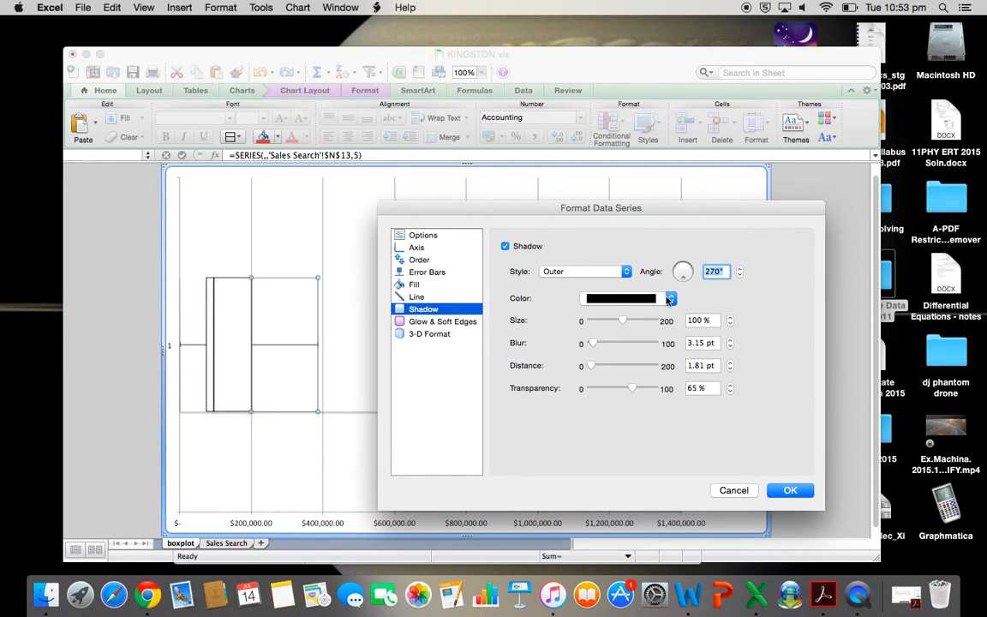
pyautogui.click(504, 246)
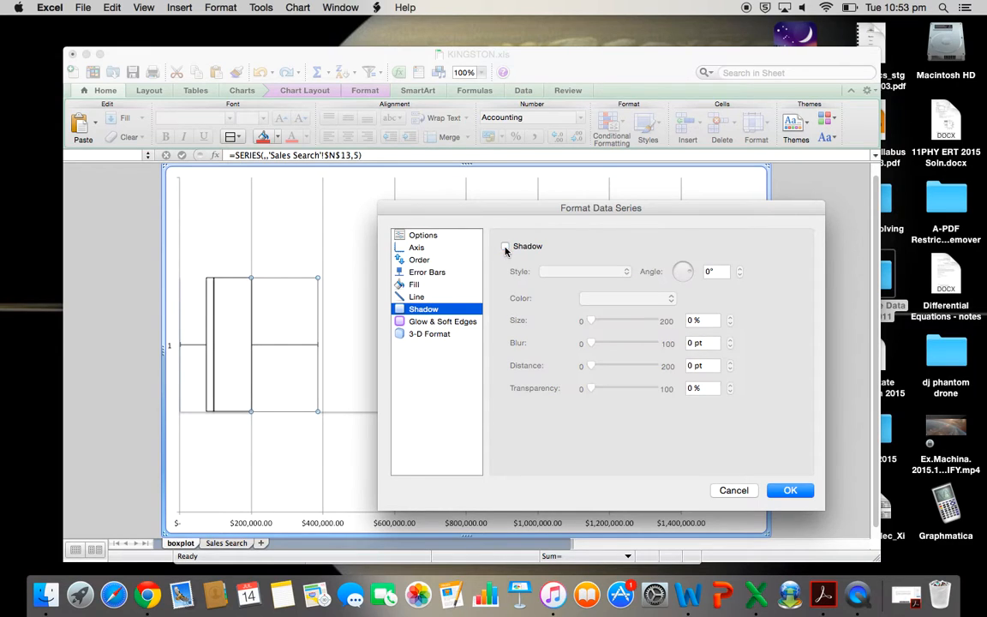
pyautogui.click(790, 491)
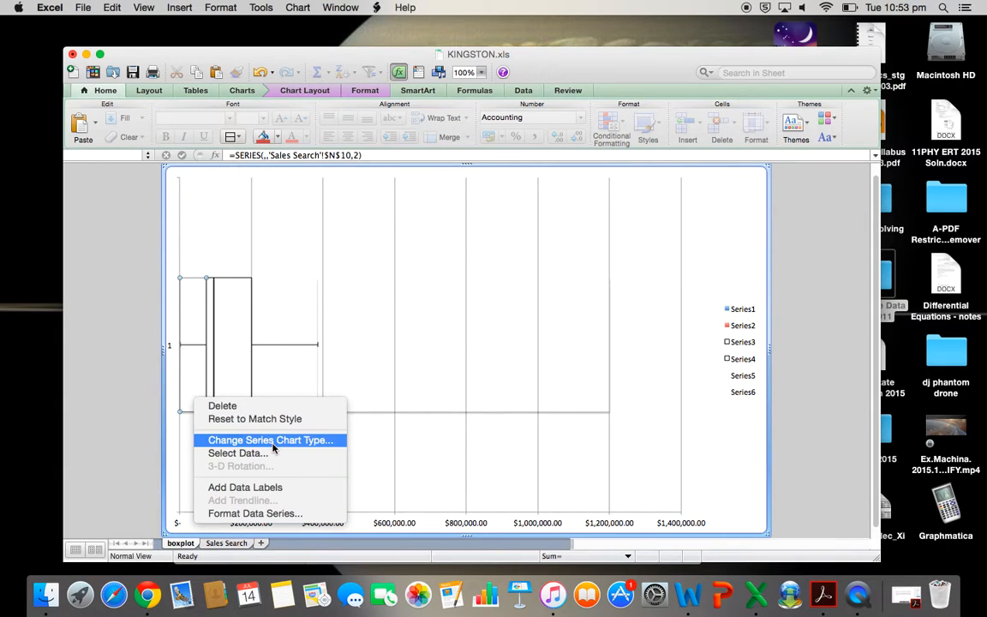
# Step: Turn off the shadow of the Series 2 segment and apply the series formatting
pyautogui.click(285, 514)
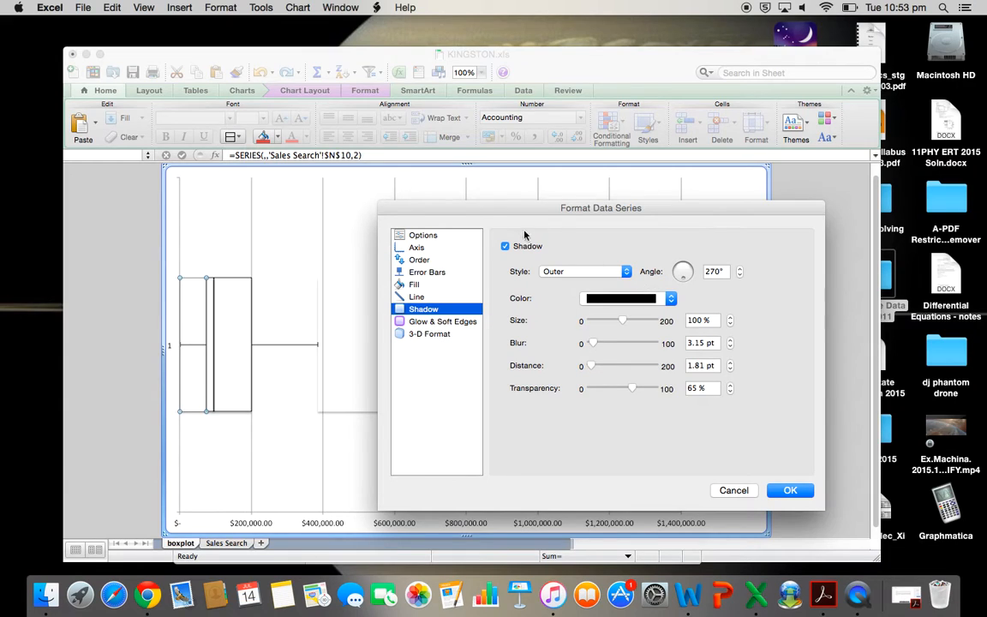
pyautogui.click(505, 247)
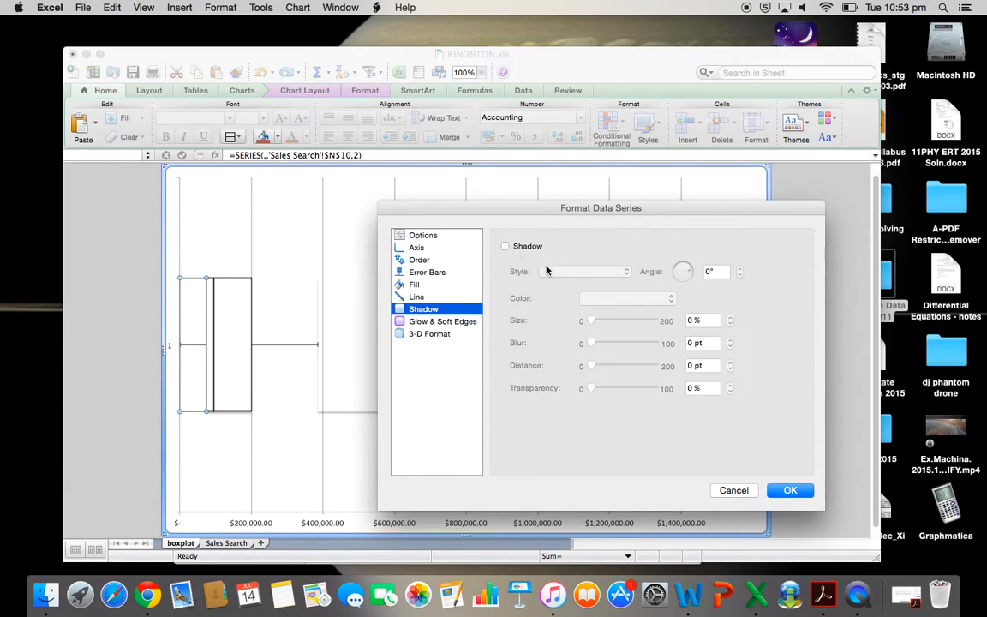
pyautogui.click(783, 497)
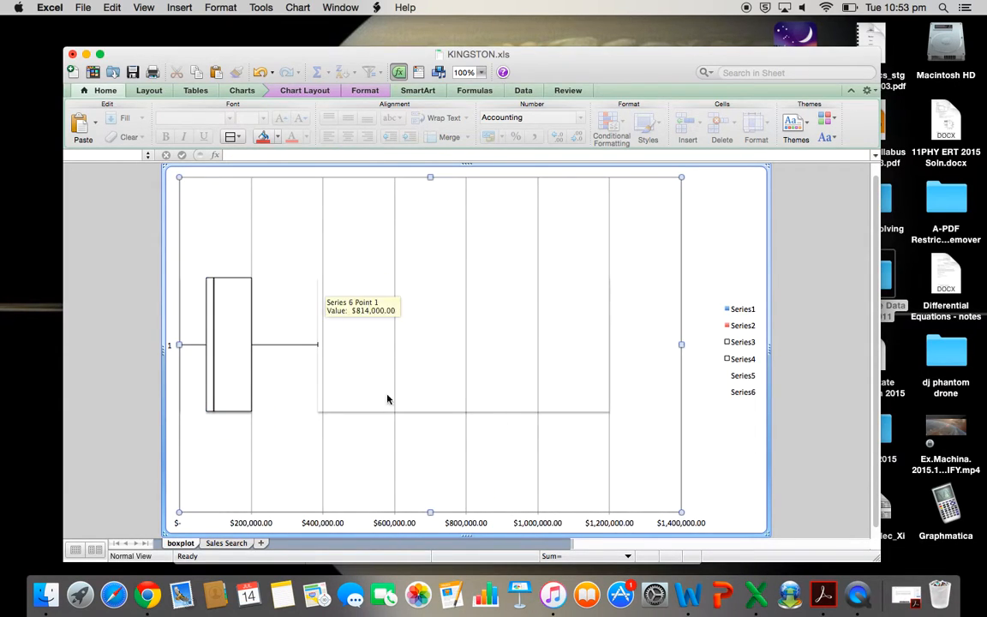
pyautogui.click(599, 367)
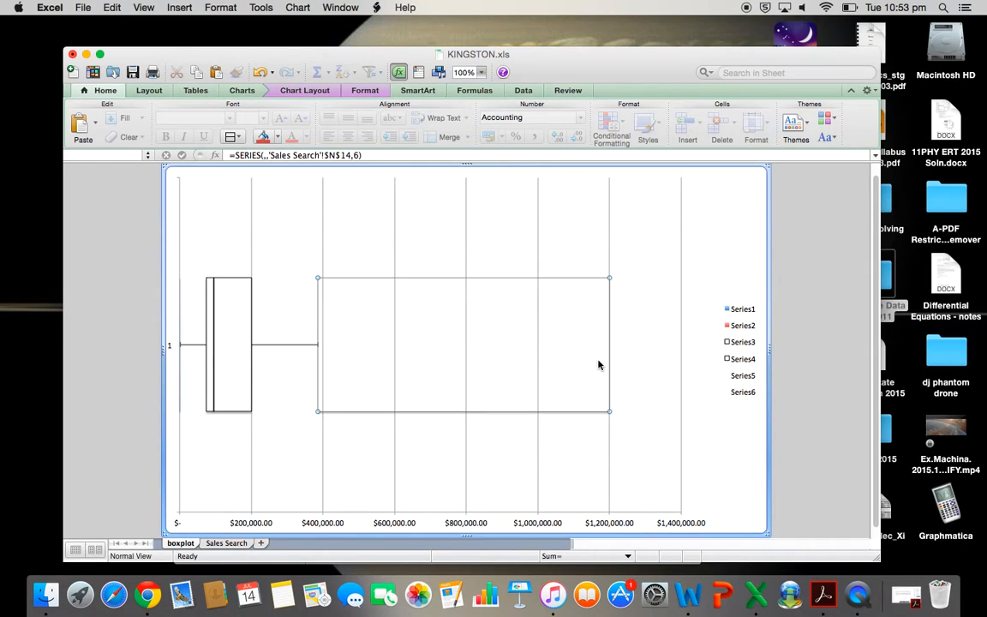
pyautogui.click(637, 353)
pyautogui.click(576, 359)
pyautogui.click(706, 258)
pyautogui.click(796, 274)
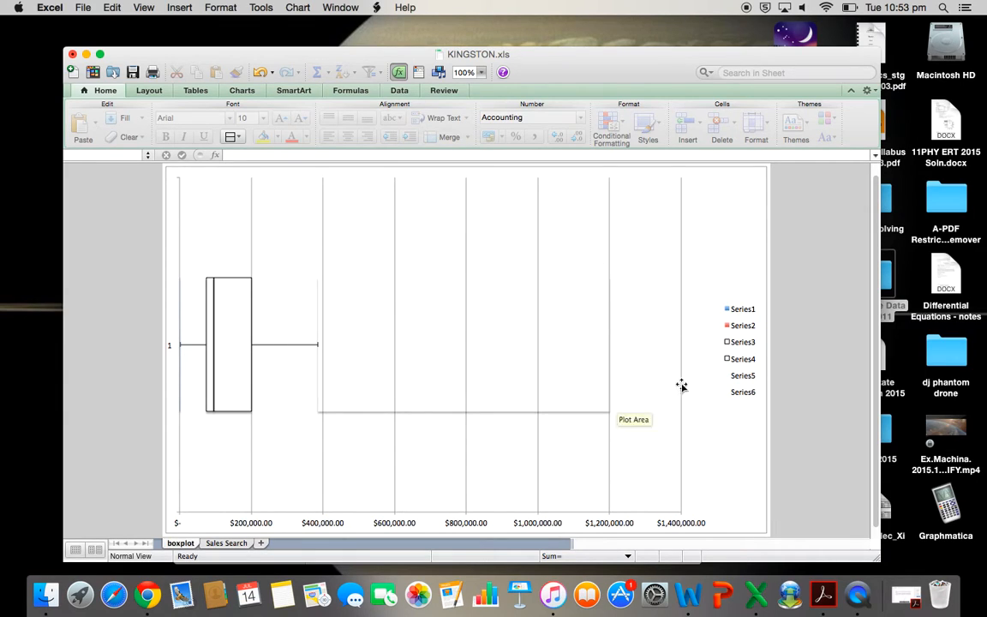
# Step: Delete the chart legend and widen the plot area into the space beside it
pyautogui.click(745, 322)
pyautogui.press('Delete')
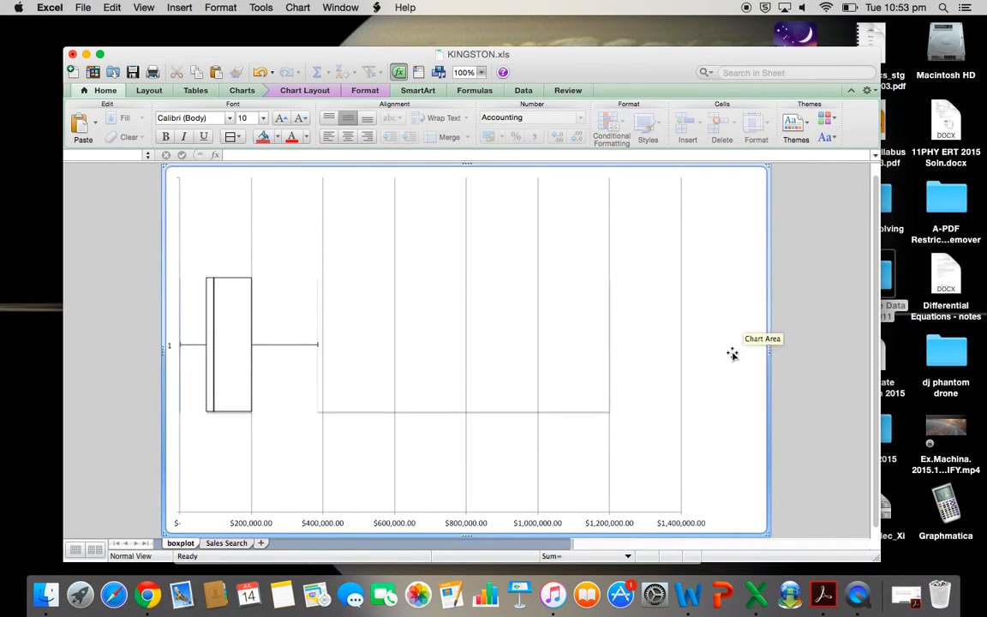
pyautogui.click(681, 347)
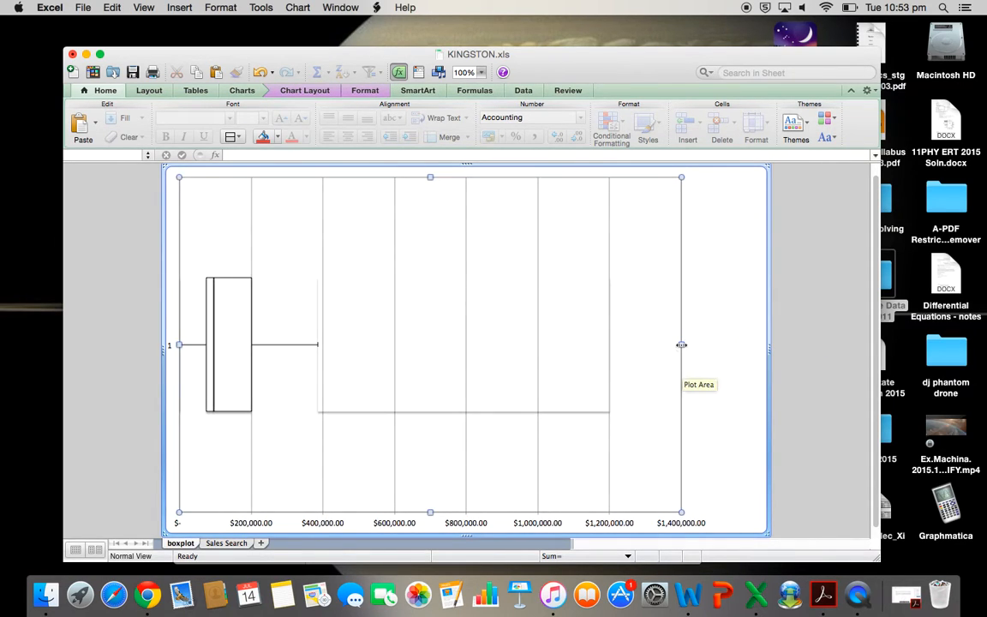
pyautogui.moveTo(681, 344); pyautogui.dragTo(731, 345)
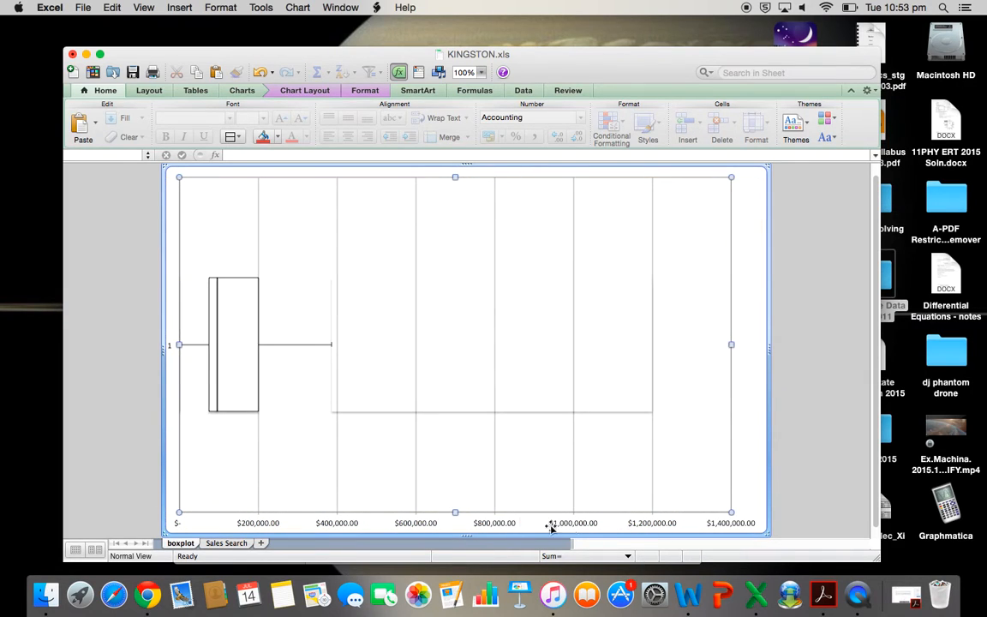
# Step: Try a major unit of 500000 in the scale of the chart's horizontal axis
pyautogui.rightClick(341, 527)
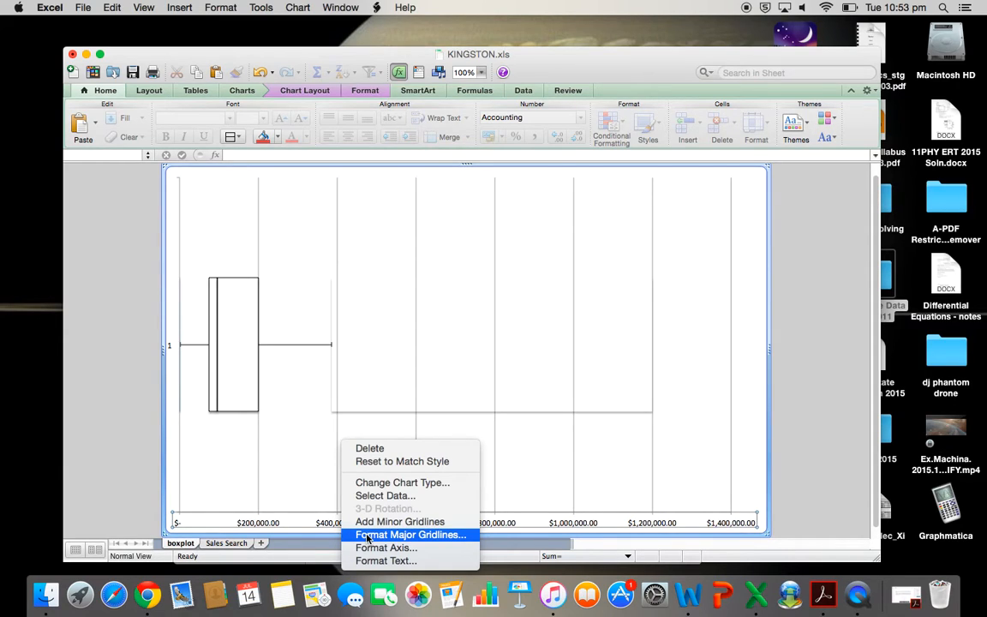
pyautogui.click(370, 548)
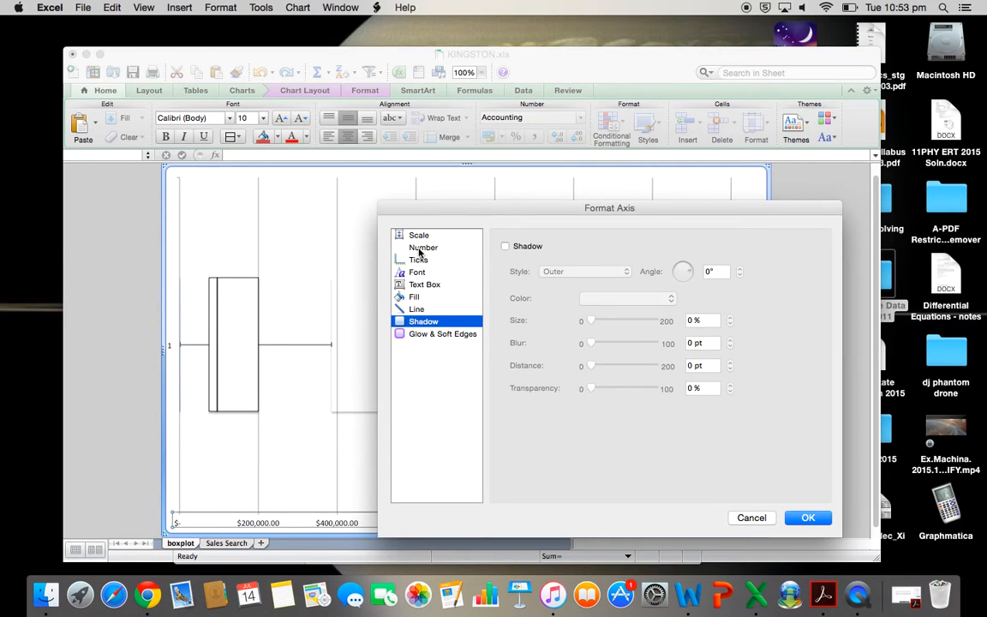
pyautogui.click(419, 235)
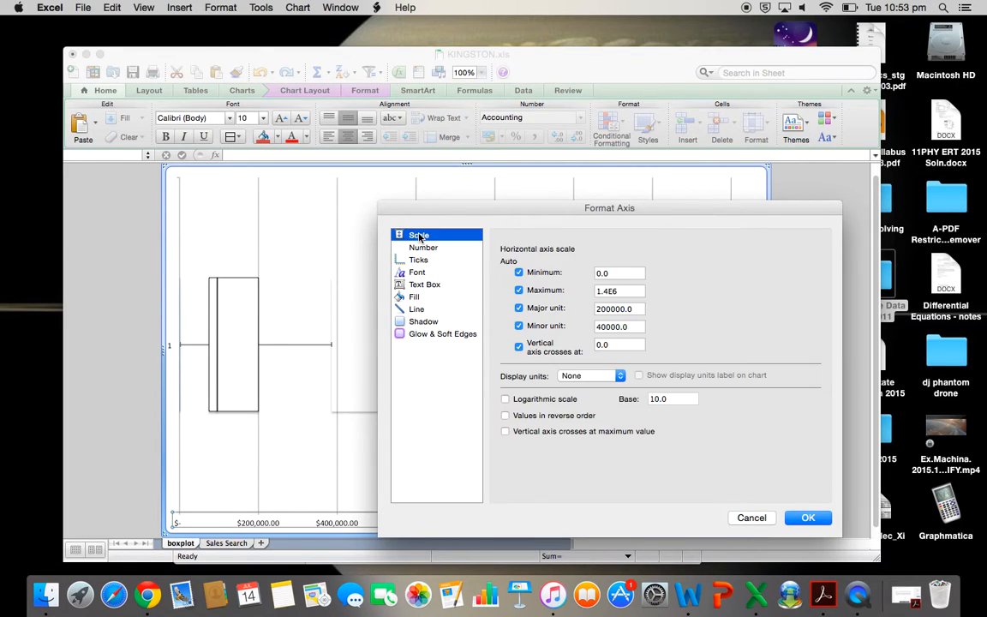
pyautogui.click(623, 292)
pyautogui.click(601, 309)
pyautogui.press('BackSpace')
pyautogui.write('5')
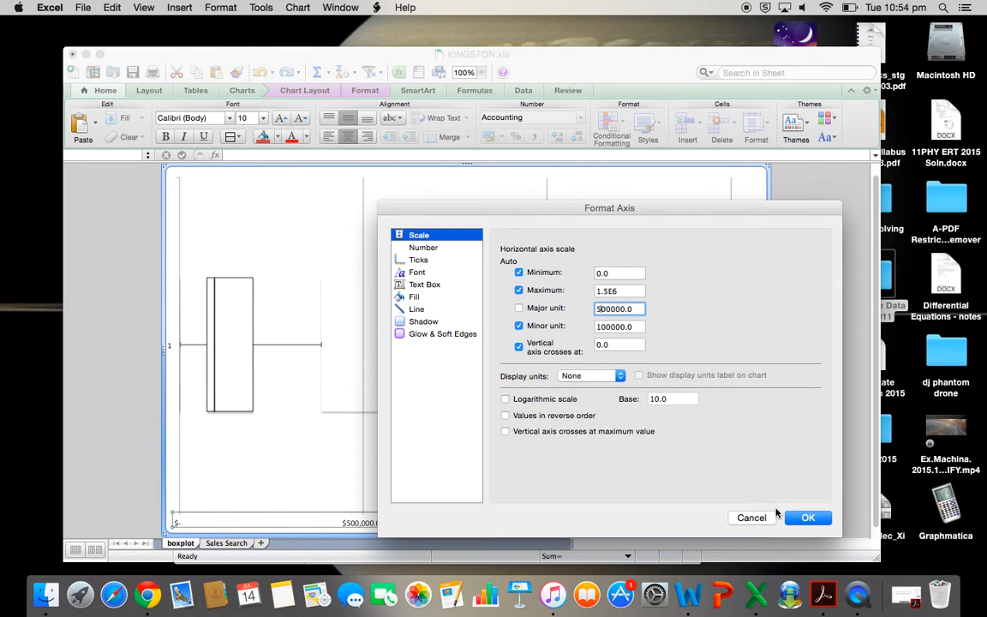
# Step: Set the horizontal axis major unit to 200000 and apply the axis formatting
pyautogui.moveTo(683, 208)
pyautogui.mouseDown()
pyautogui.moveTo(734, 202)
pyautogui.moveTo(723, 11)
pyautogui.moveTo(745, 11)
pyautogui.moveTo(694, 190)
pyautogui.mouseUp()
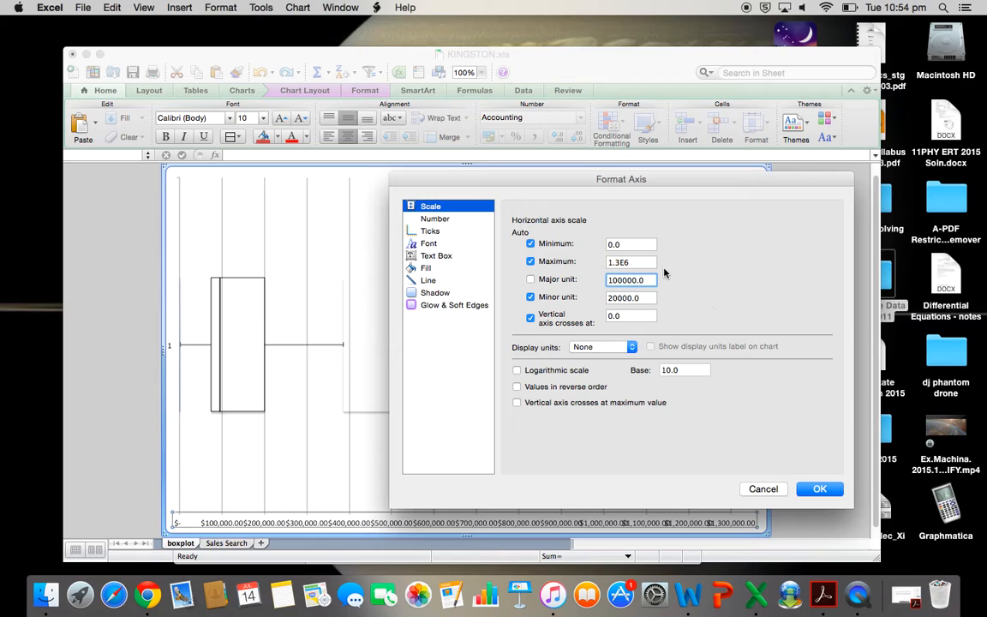
pyautogui.press('BackSpace')
pyautogui.write('2')
pyautogui.click(819, 489)
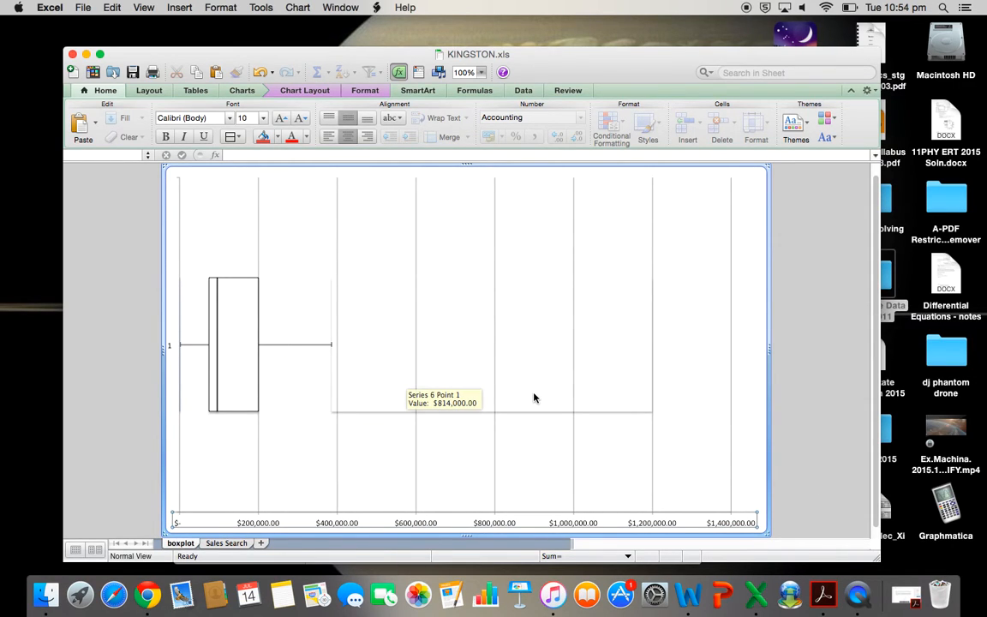
pyautogui.click(795, 327)
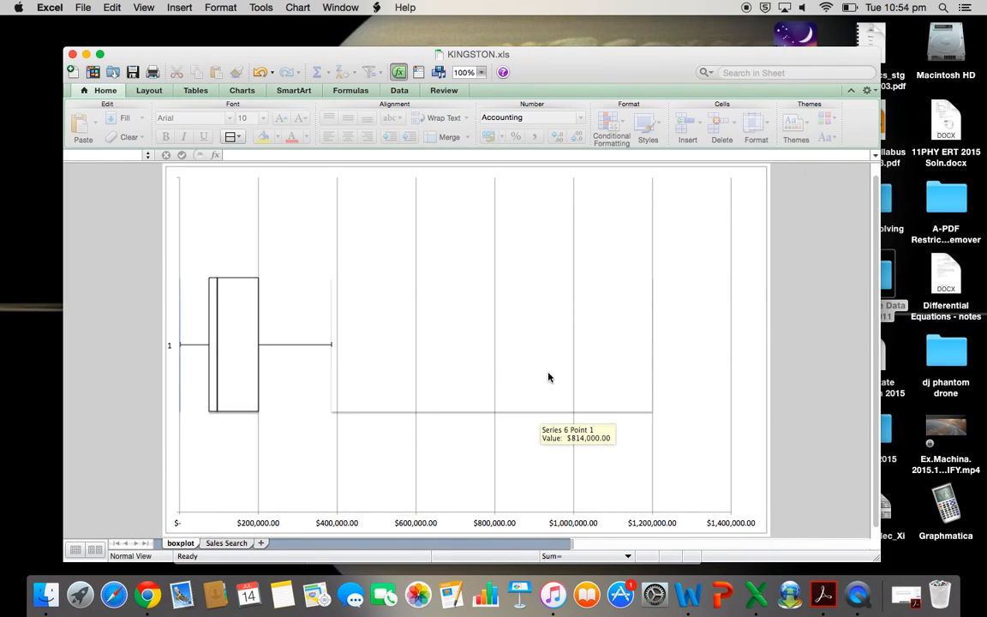
pyautogui.rightClick(699, 206)
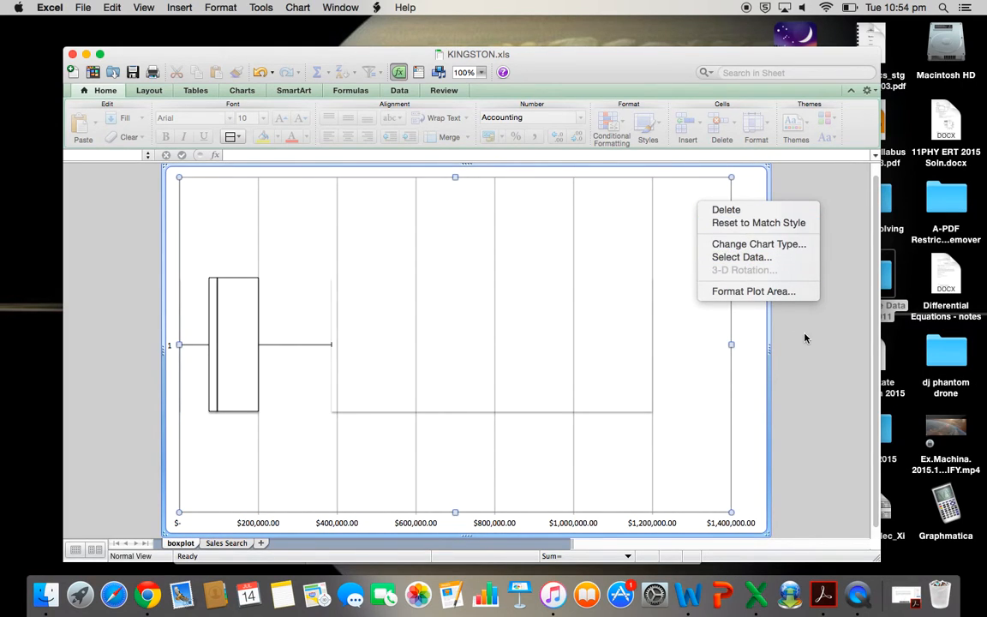
pyautogui.click(890, 243)
pyautogui.click(753, 176)
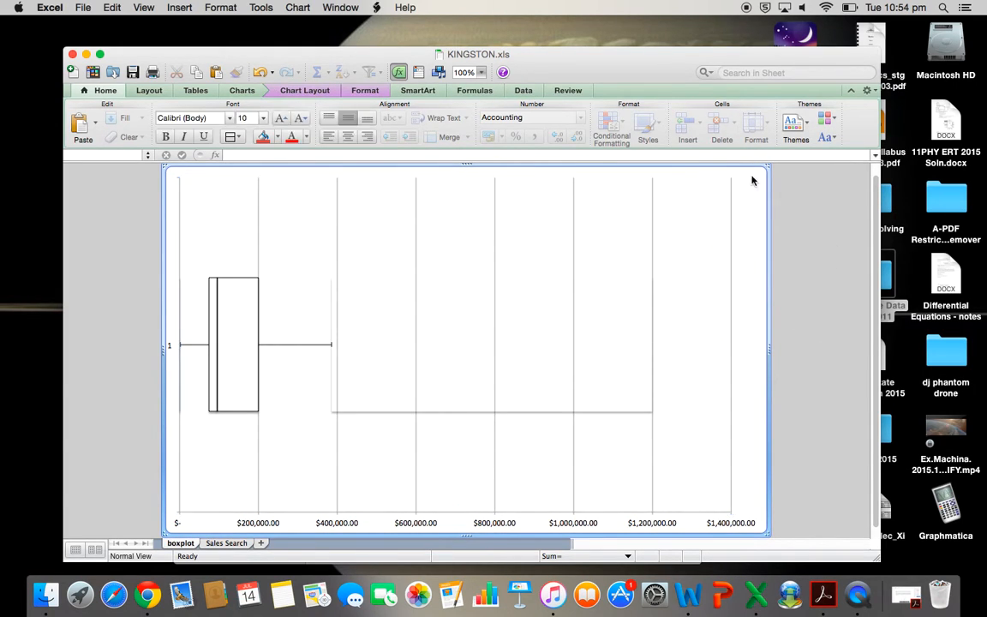
pyautogui.rightClick(752, 177)
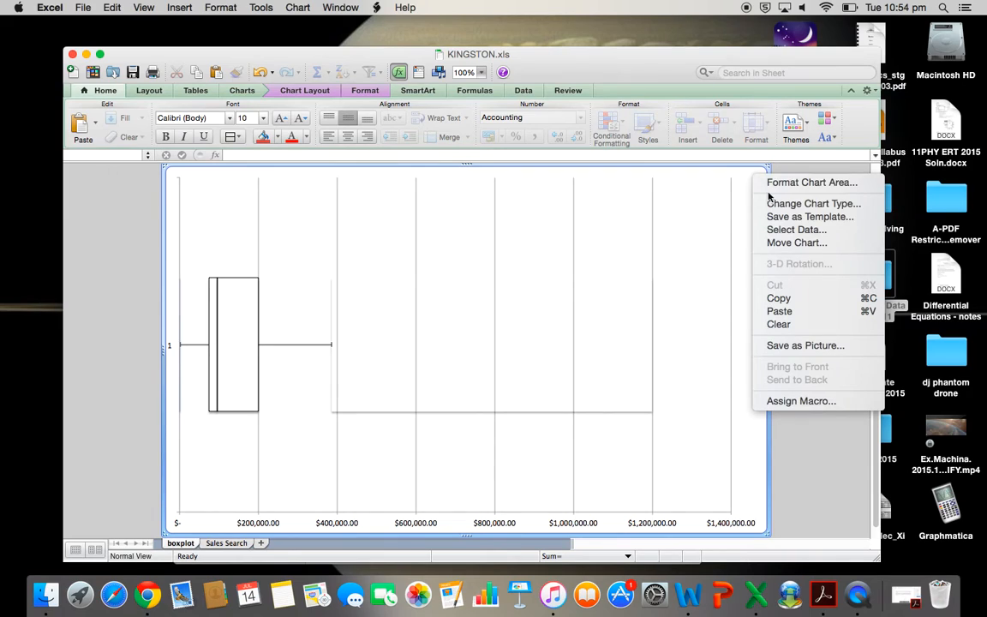
pyautogui.click(789, 311)
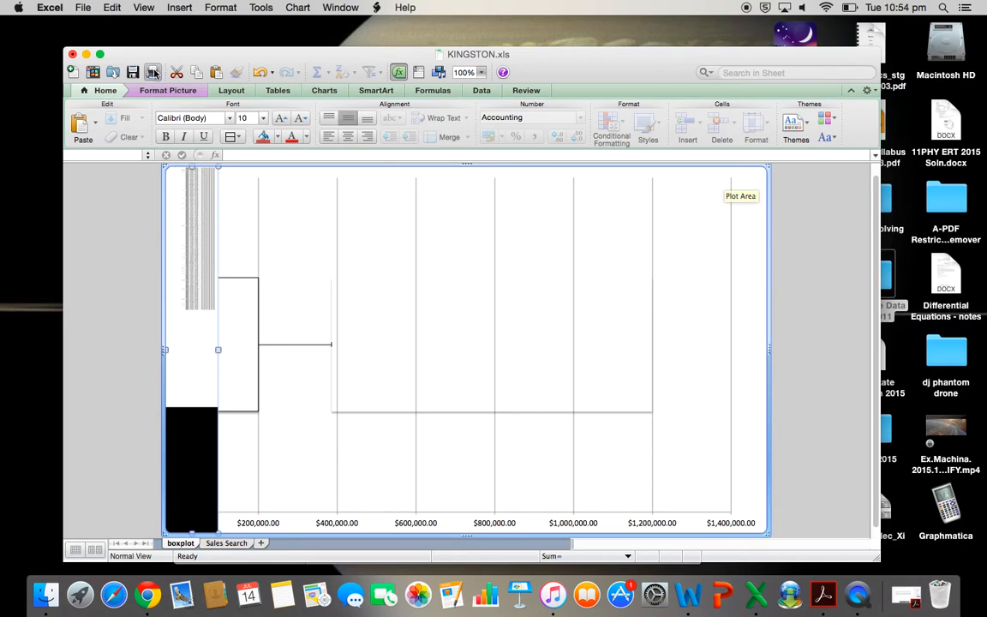
pyautogui.click(114, 9)
pyautogui.click(118, 24)
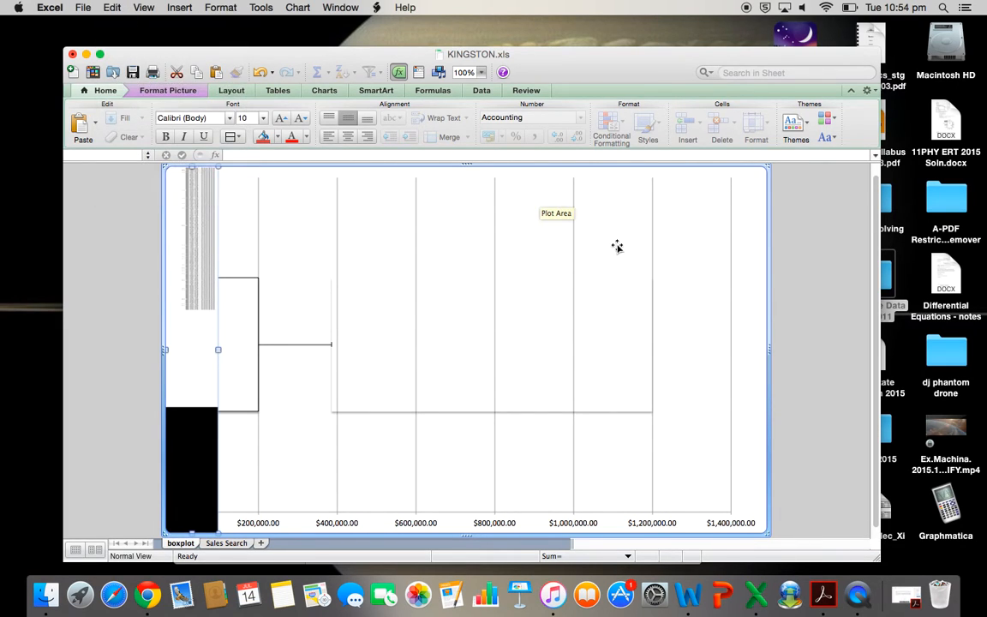
# Step: Copy the whole box plot chart and paste it into the blank Word document below two empty lines
pyautogui.rightClick(749, 238)
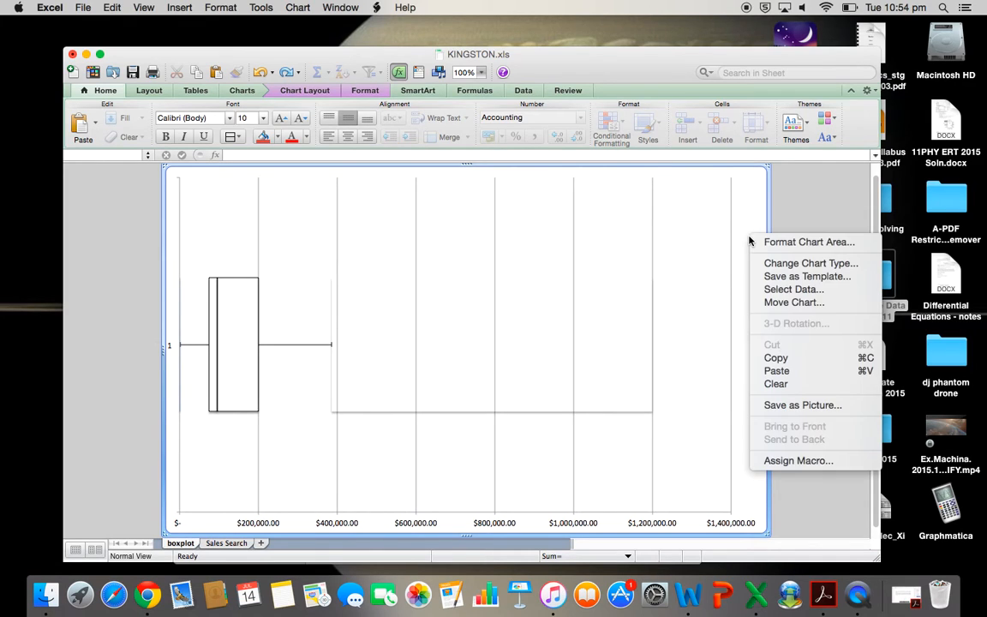
pyautogui.click(799, 357)
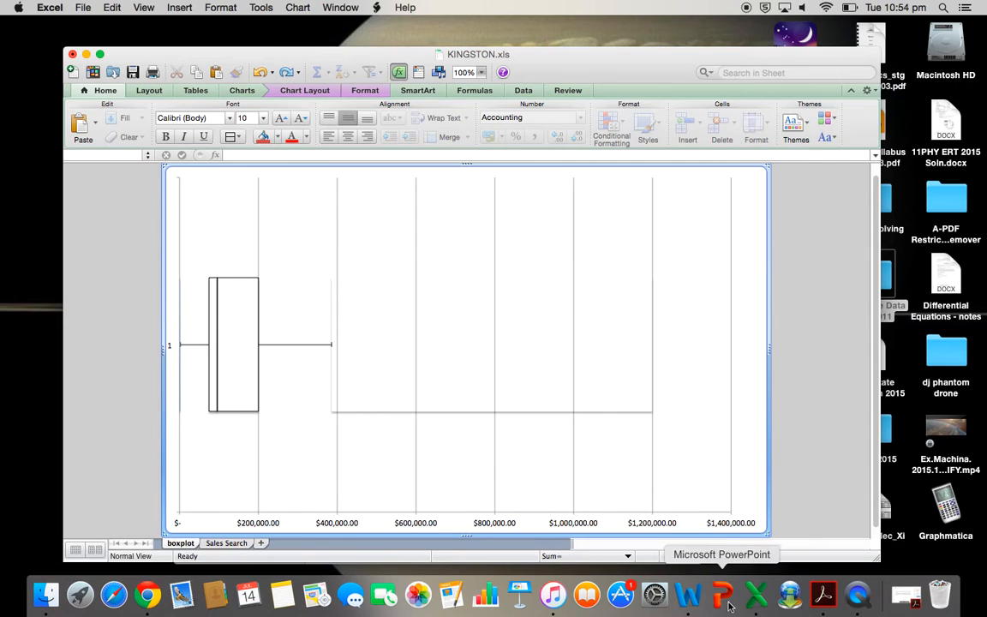
pyautogui.click(688, 594)
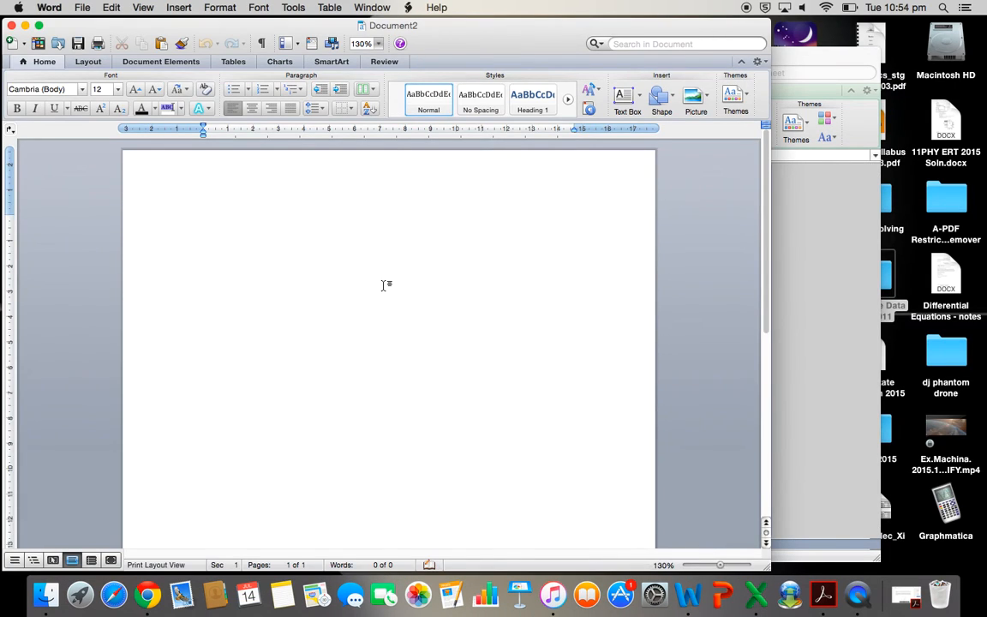
pyautogui.press('Return')
pyautogui.press('Return')
pyautogui.press('super+v')
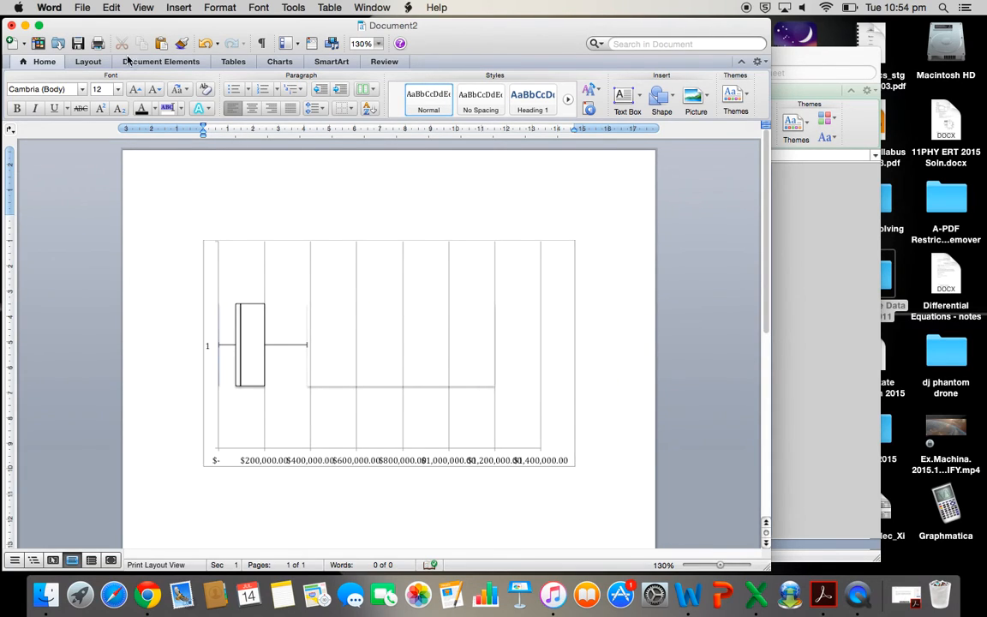
pyautogui.moveTo(396, 312)
pyautogui.moveTo(71, 27)
pyautogui.mouseDown()
pyautogui.moveTo(99, 24)
pyautogui.moveTo(81, 24)
pyautogui.mouseUp()
pyautogui.click(340, 60)
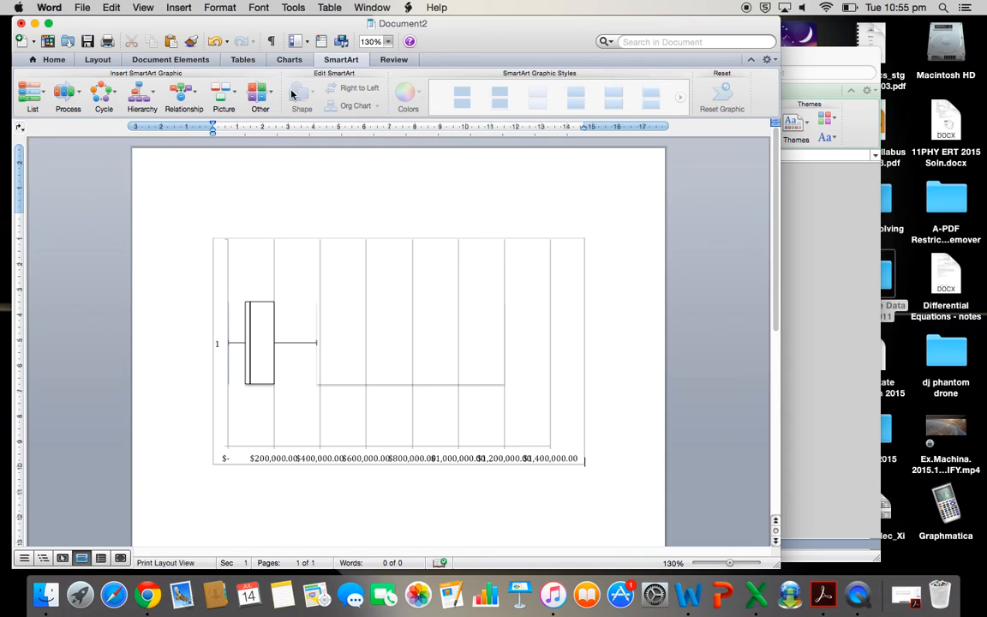
pyautogui.click(289, 60)
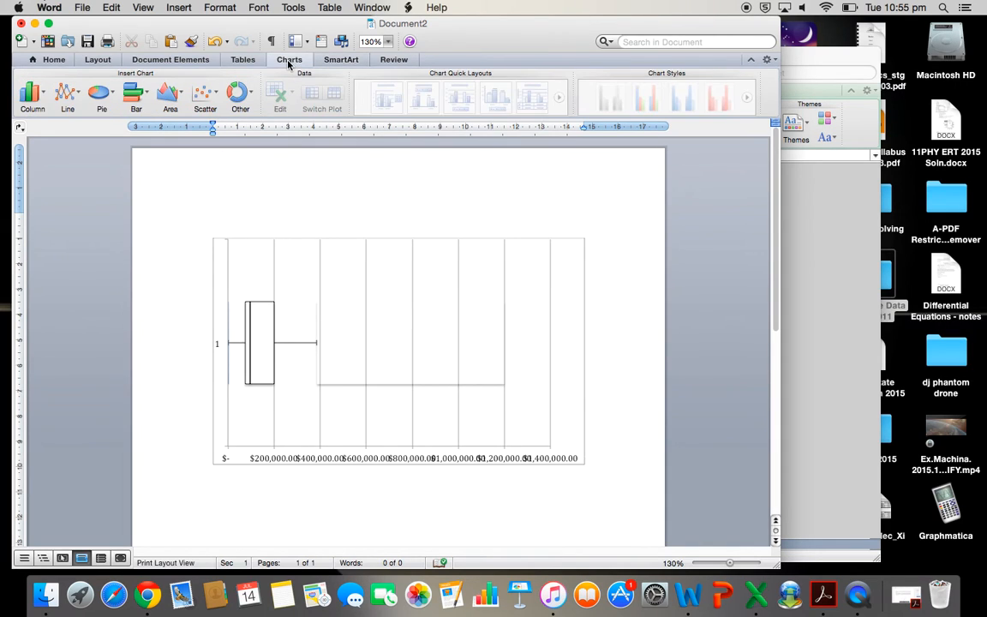
pyautogui.click(335, 60)
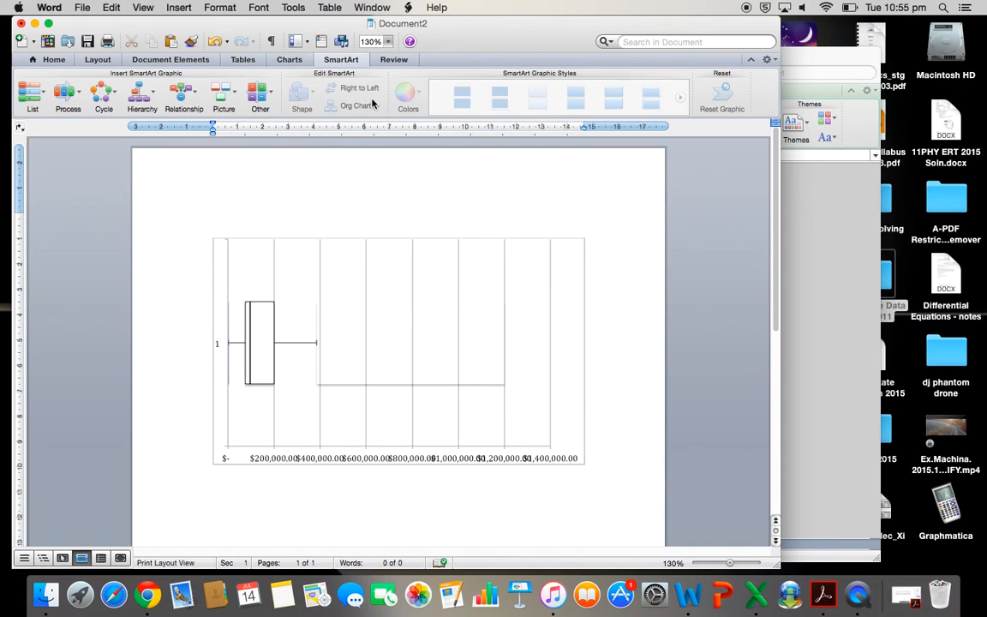